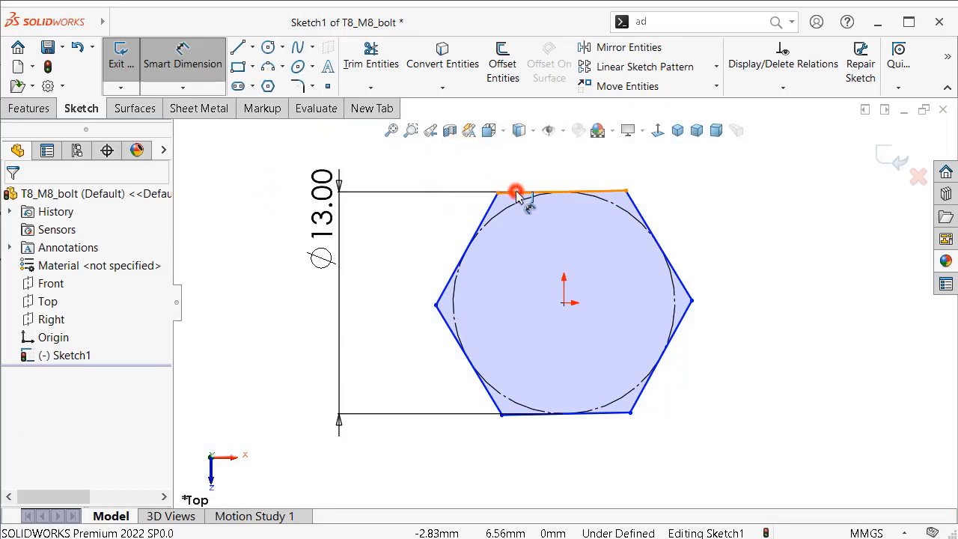
Step: Add a horizontal relation to the hexagon's upper edge and adjust the placement of the 13 mm dimension
left_click(516, 191)
key("Escape")
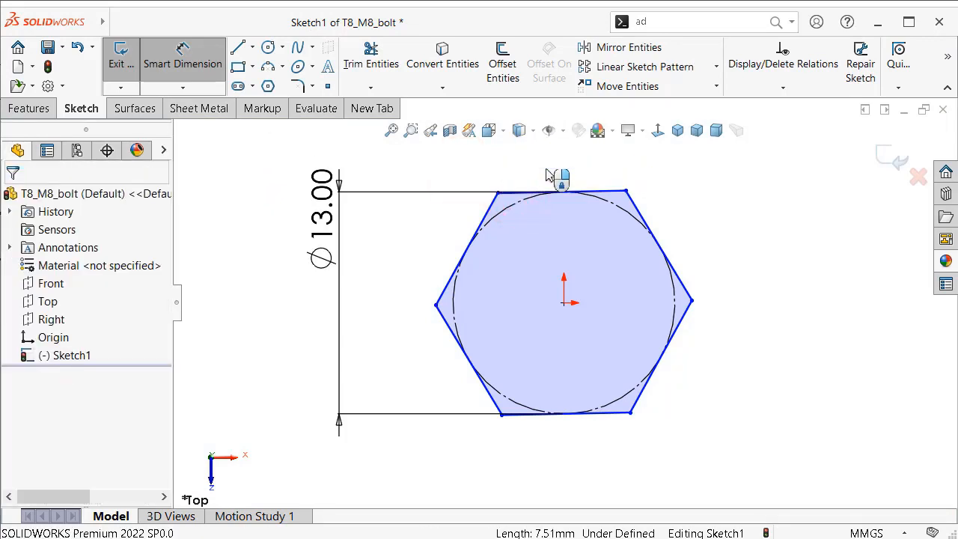
key("Escape")
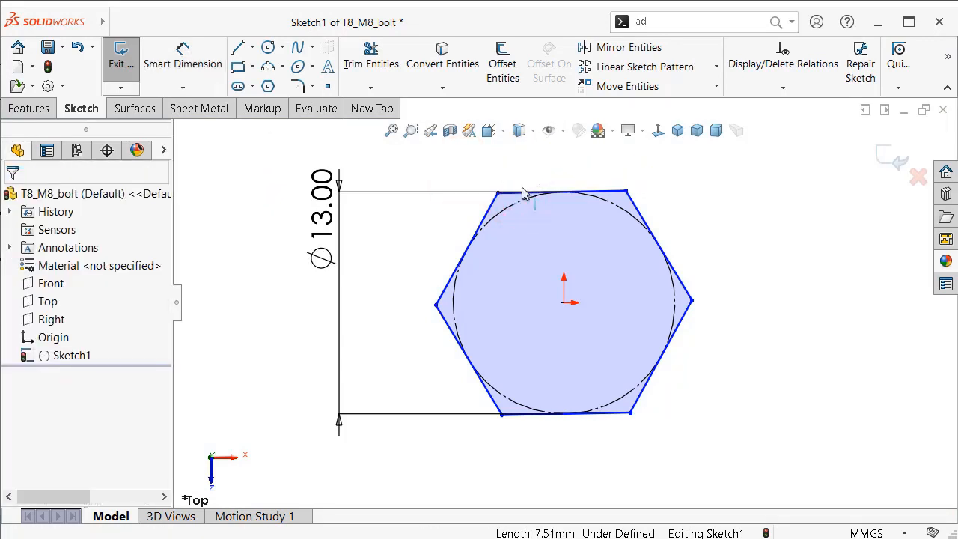
left_click(522, 193)
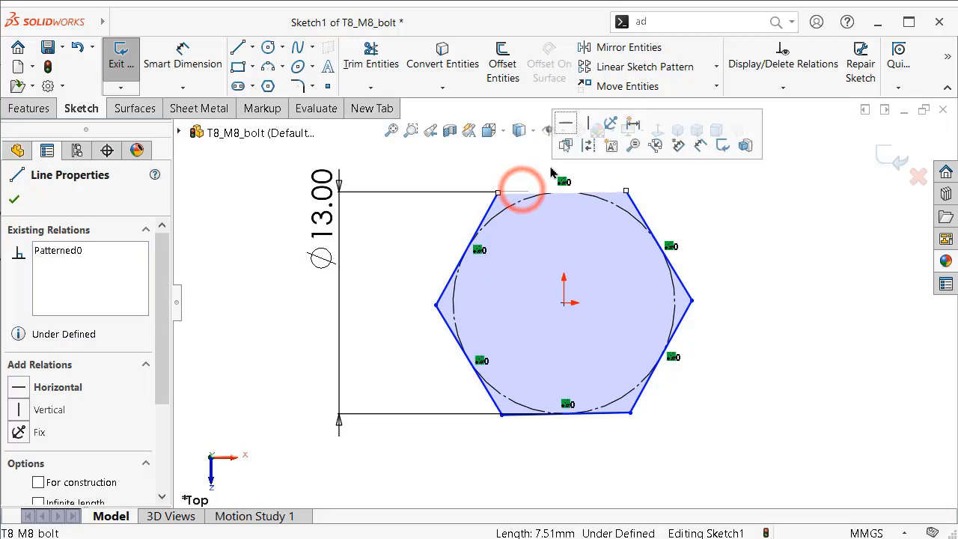
left_click(565, 122)
left_click(779, 272)
left_click(330, 211)
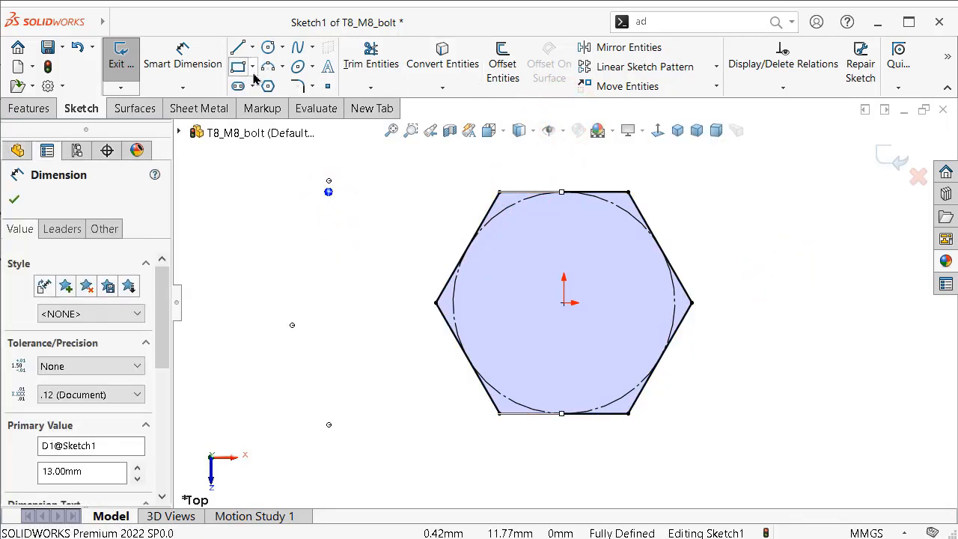
Step: Sketch a circle of about 9.16 mm diameter centred on the origin inside the hexagon
left_click(268, 48)
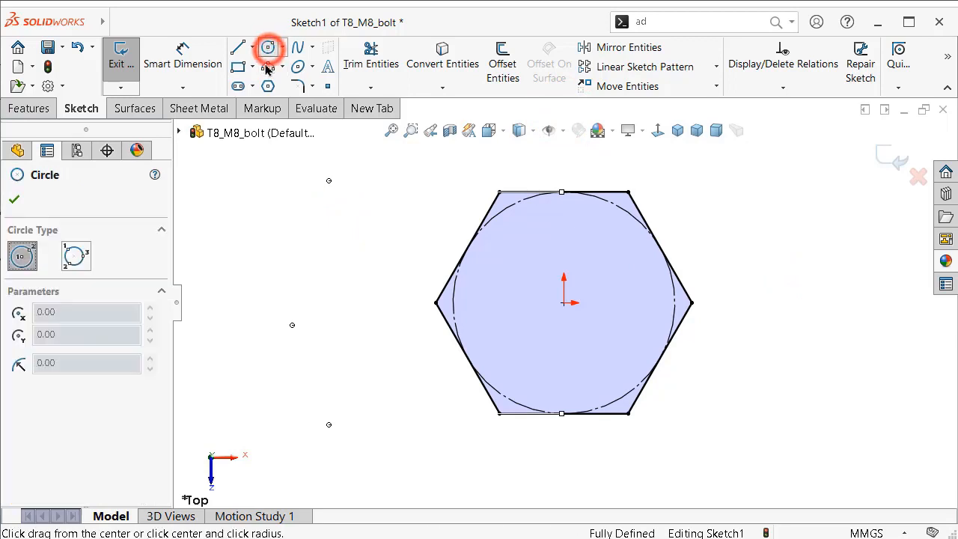
left_click(564, 302)
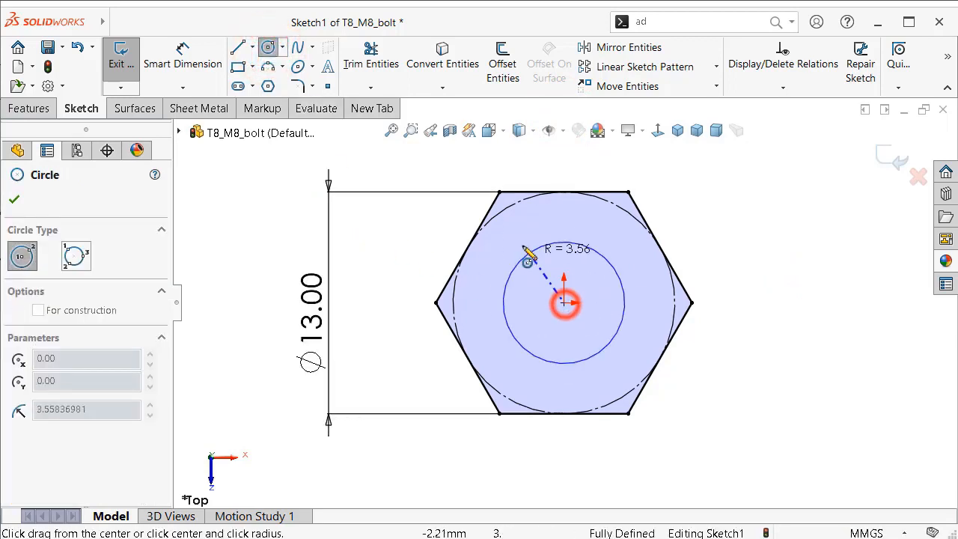
left_click(520, 238)
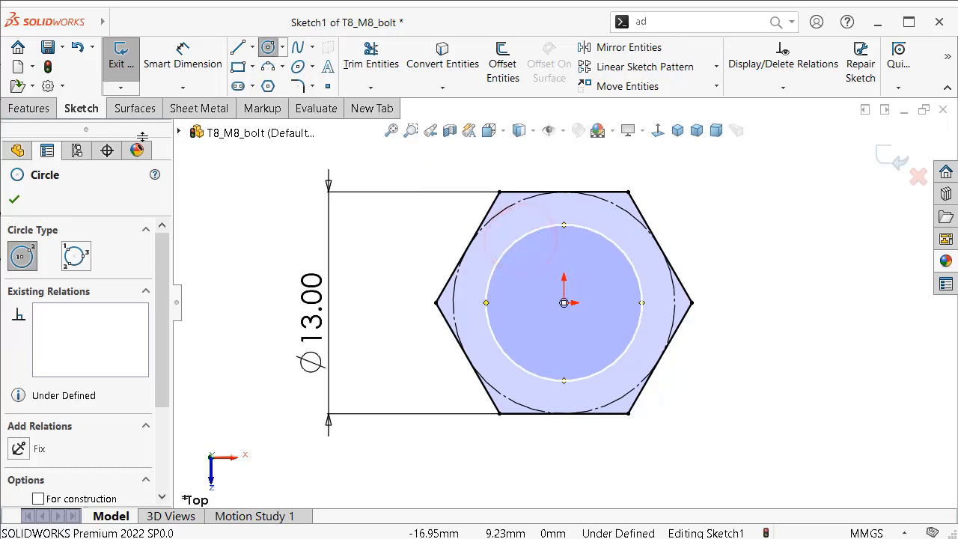
Step: Dimension the inner circle's diameter and set it to 6.6 mm
left_click(185, 50)
left_click(633, 258)
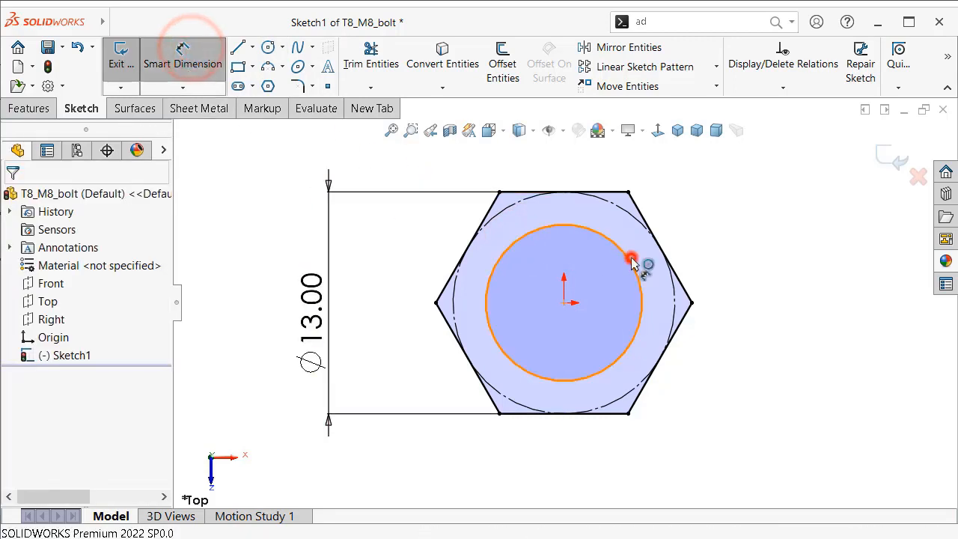
left_click(773, 303)
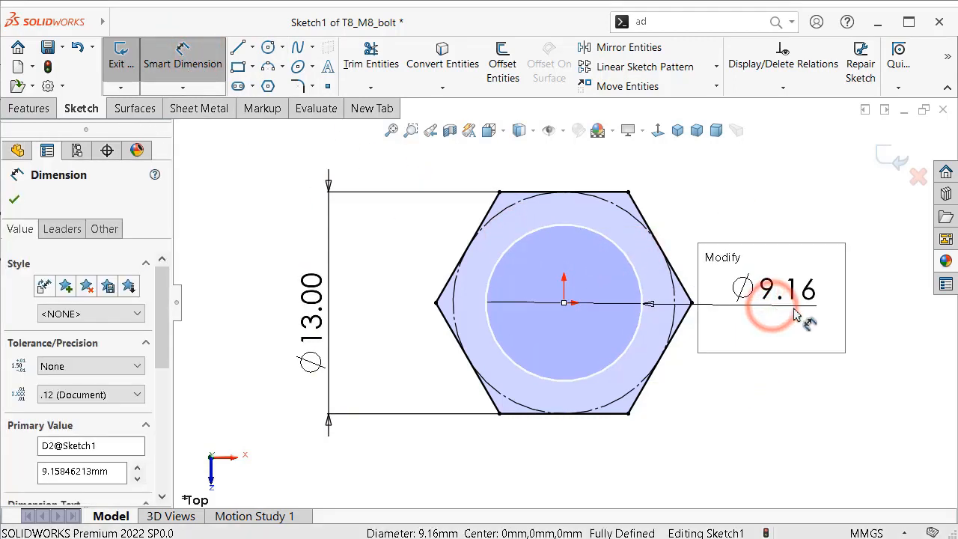
type("6.6")
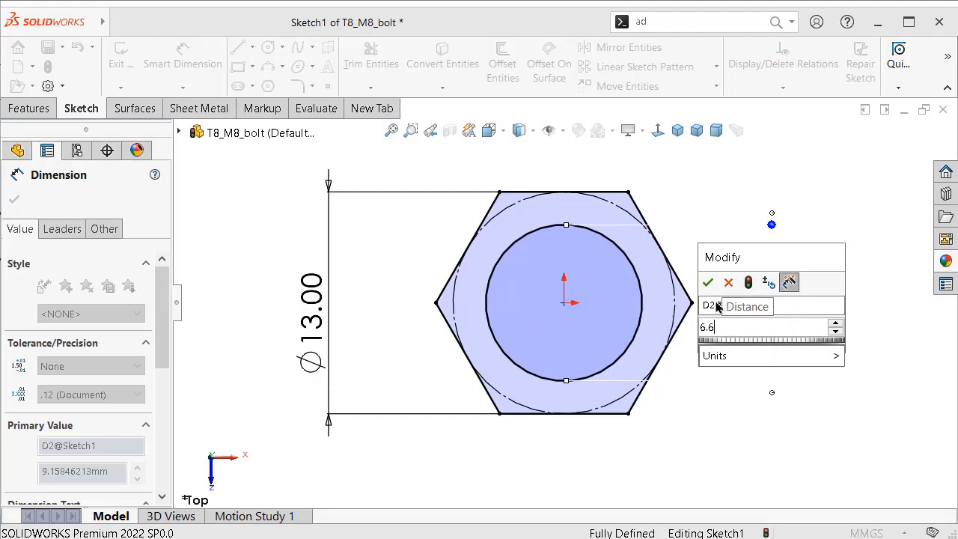
left_click(707, 283)
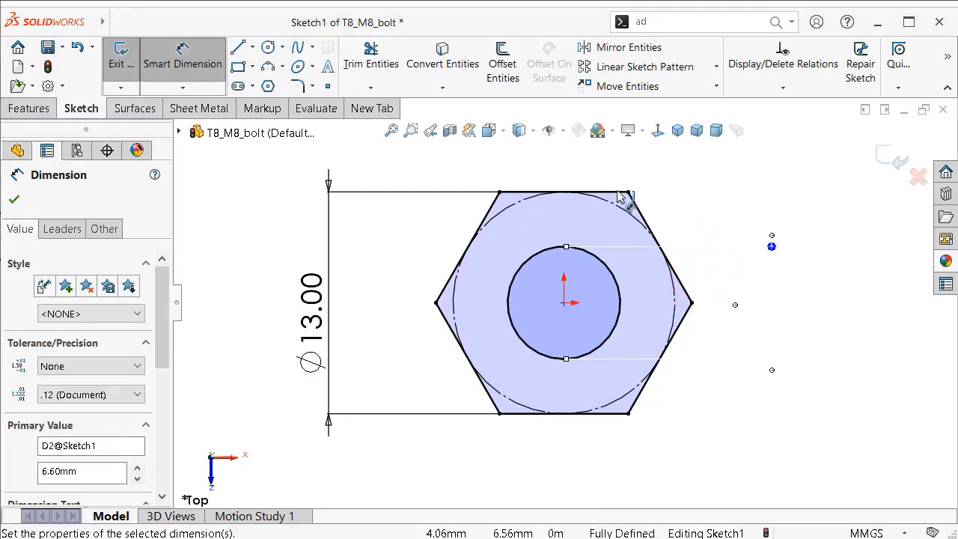
left_click(519, 151)
scroll(573, 223, "down", 2)
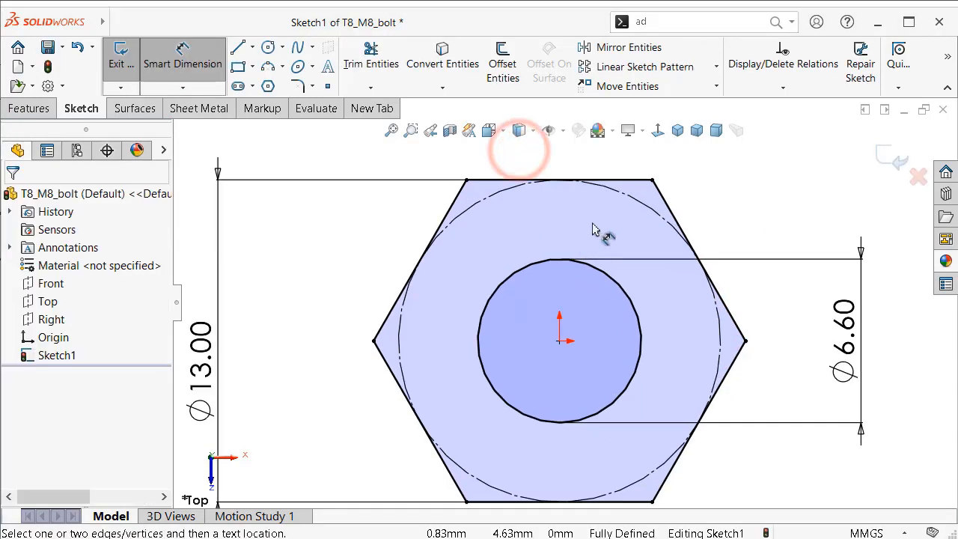
key("Escape")
Step: Convert the hexagon's inscribed construction circle into regular sketch geometry
left_click(659, 217)
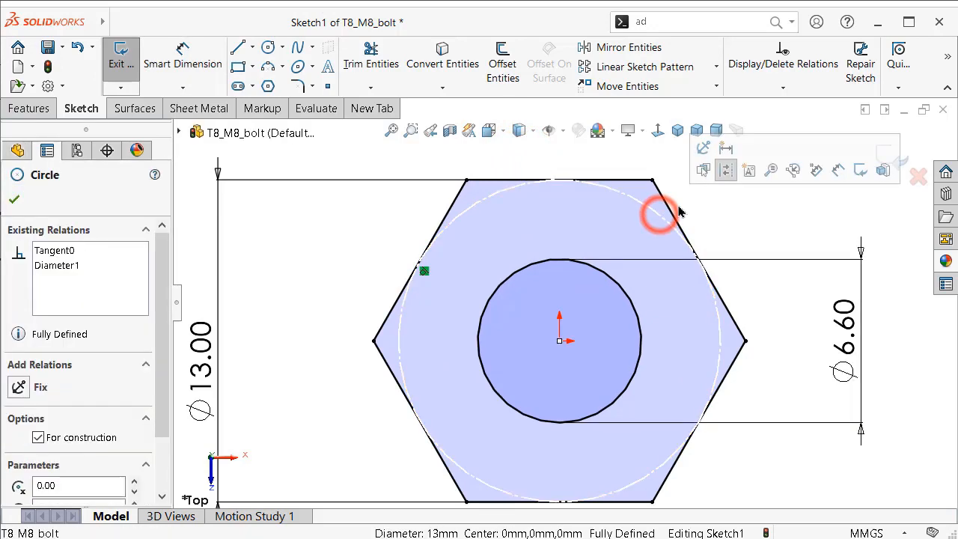
left_click(717, 170)
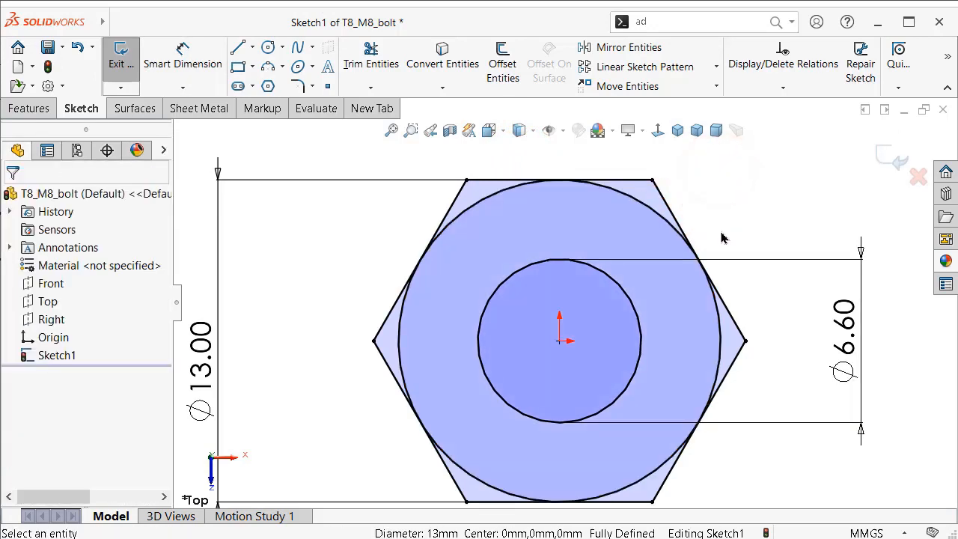
key("f")
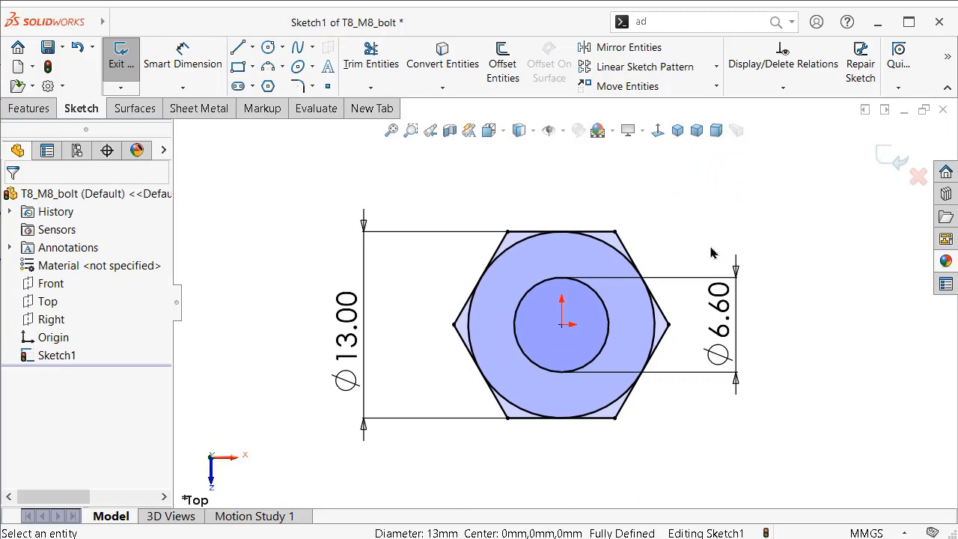
Step: Extrude the full hexagon contour upward as a blind boss 4.7 mm deep to form the bolt head
left_click(682, 134)
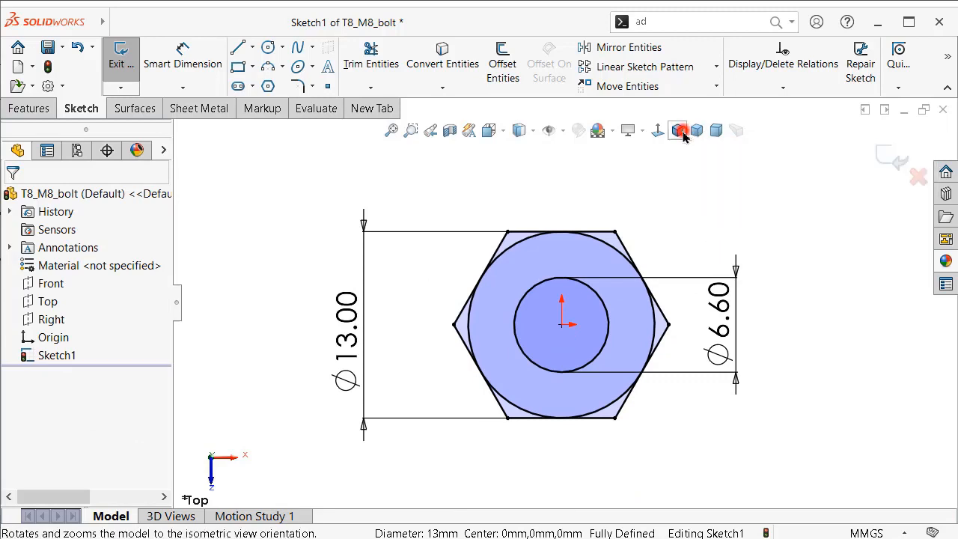
left_click(30, 108)
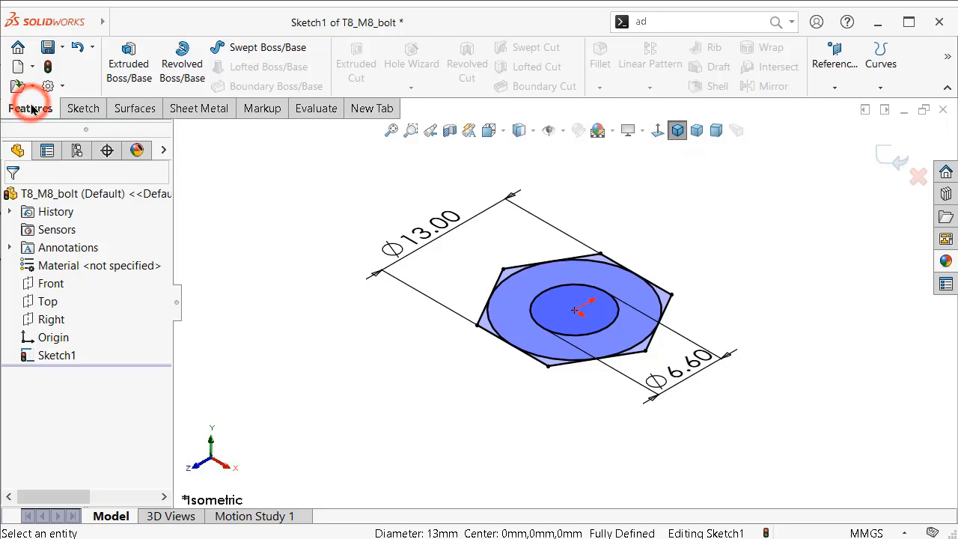
left_click(128, 60)
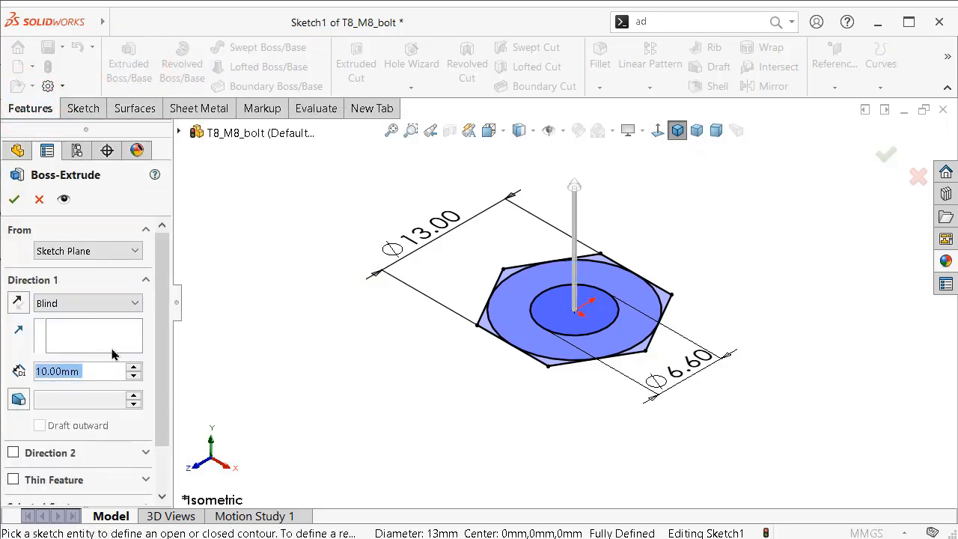
type("4.7")
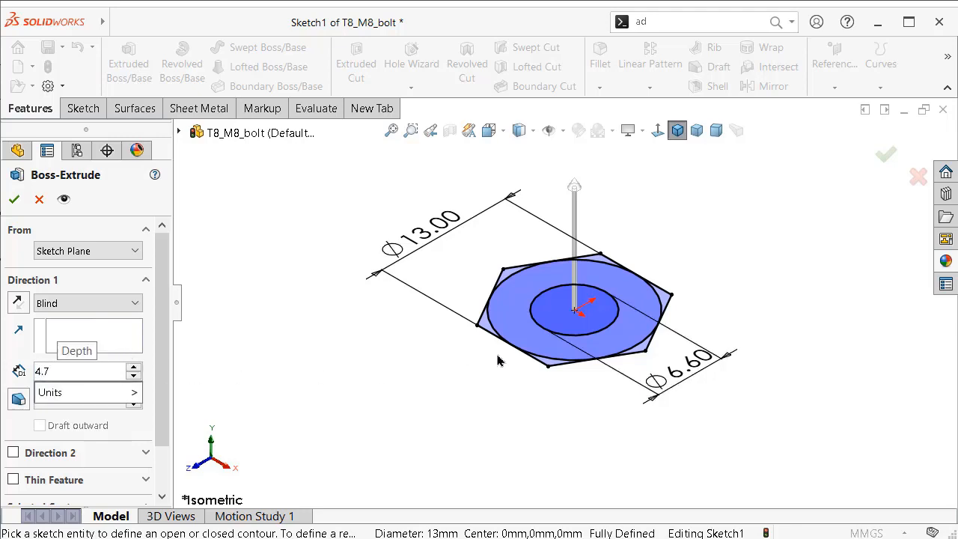
left_click(537, 365)
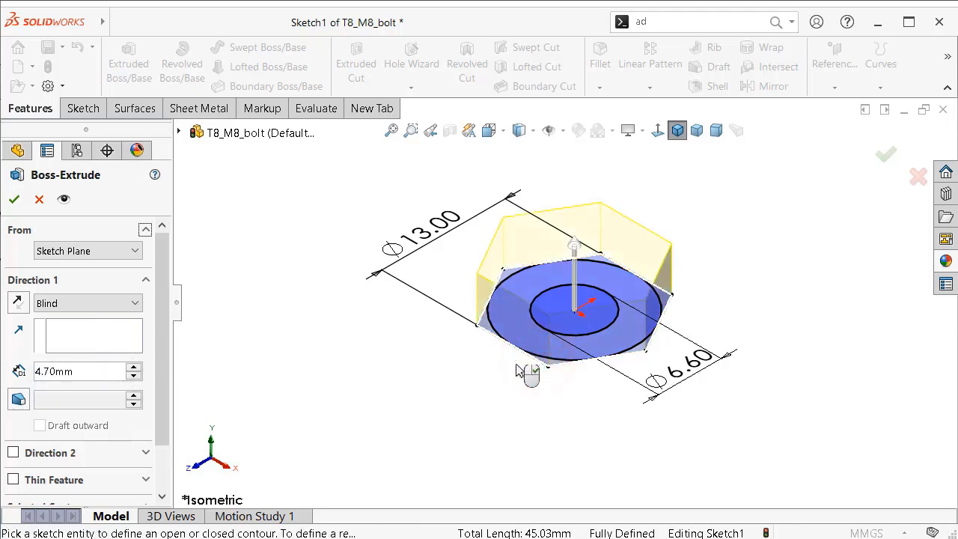
left_click(883, 157)
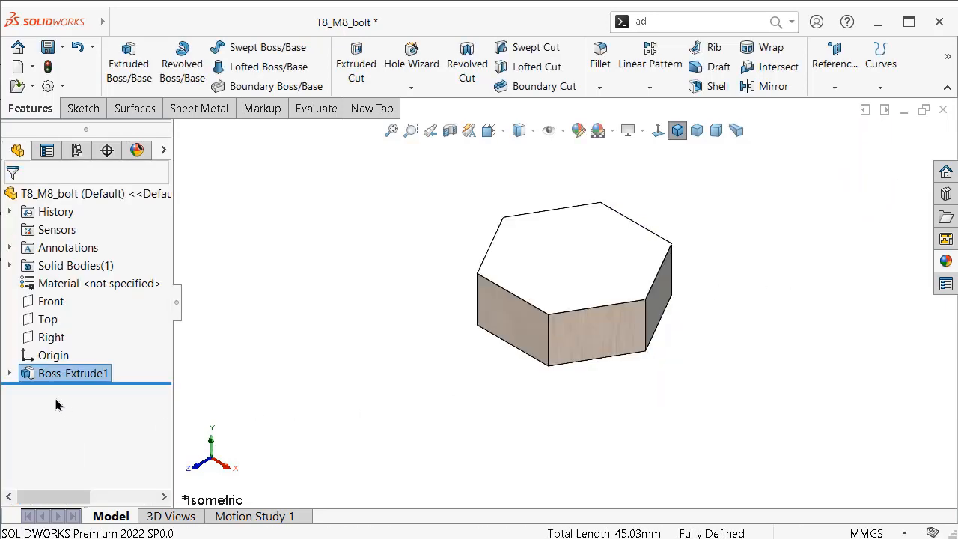
Step: Show the sketch absorbed by the bolt head's extrusion so its circles can be reused
left_click(9, 373)
left_click(75, 392)
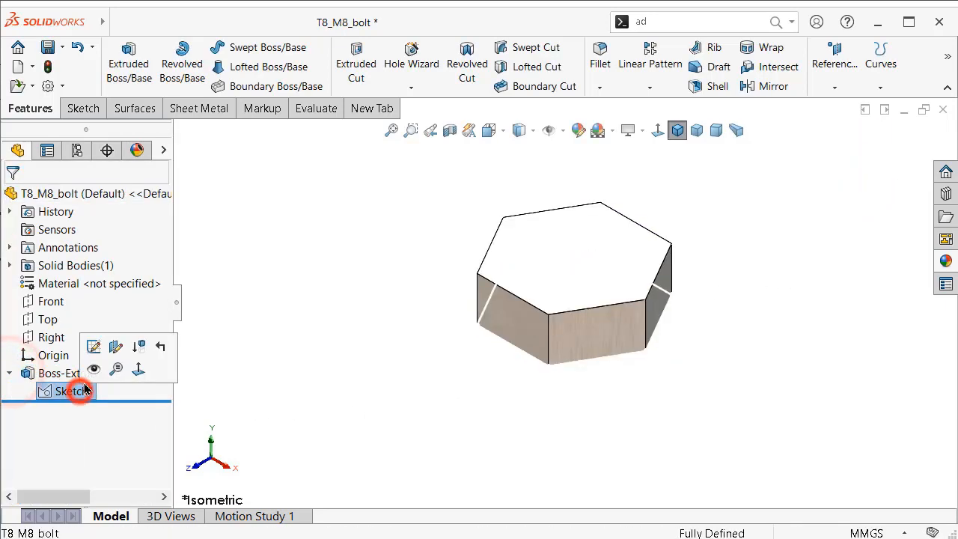
left_click(94, 371)
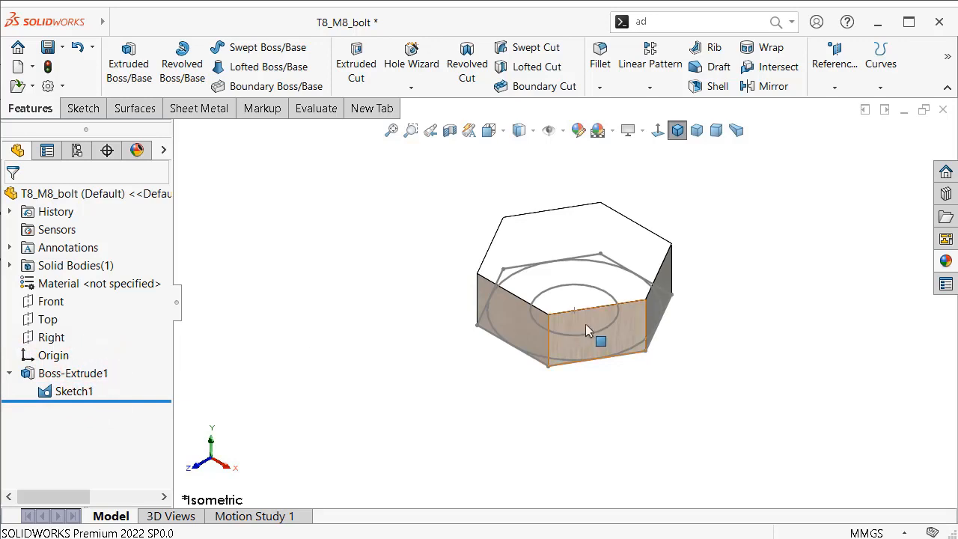
Step: Extrude the sketch's 13 mm circle 0.6 mm in the reversed direction below the head, merged with the body
left_click(492, 327)
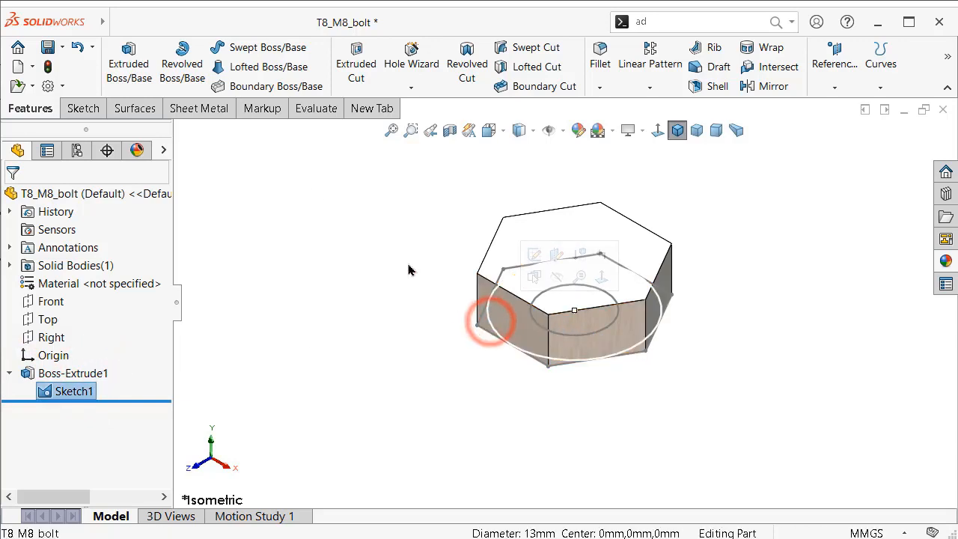
left_click(128, 70)
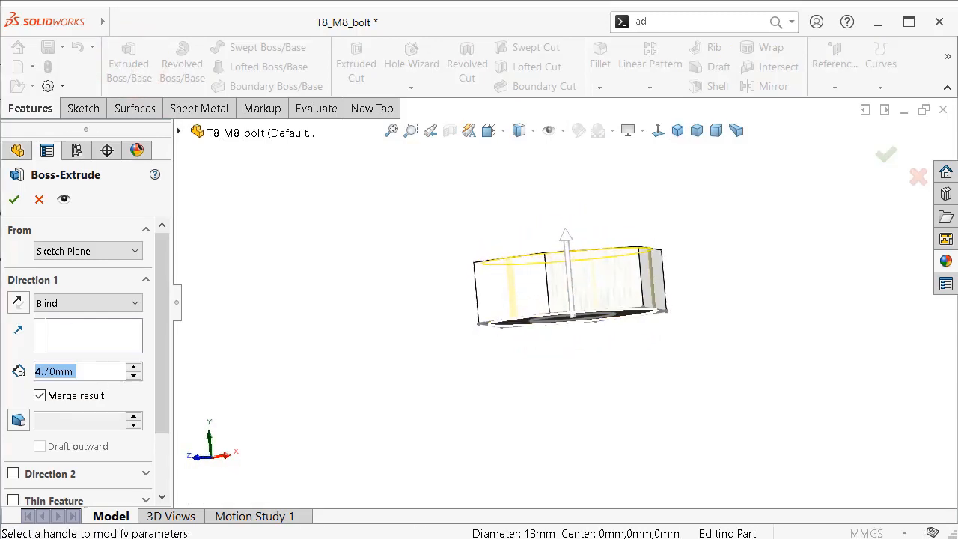
type("0.6")
left_click(21, 401)
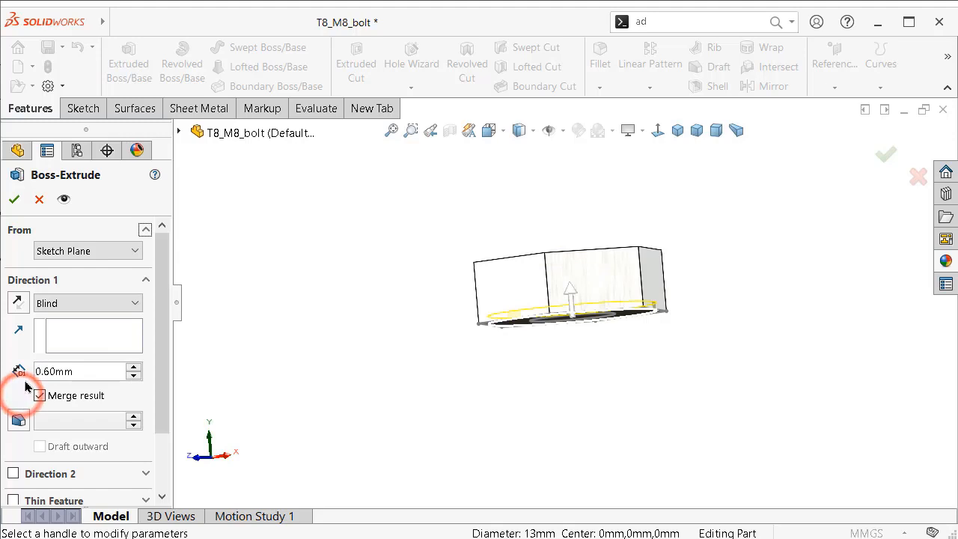
left_click(16, 303)
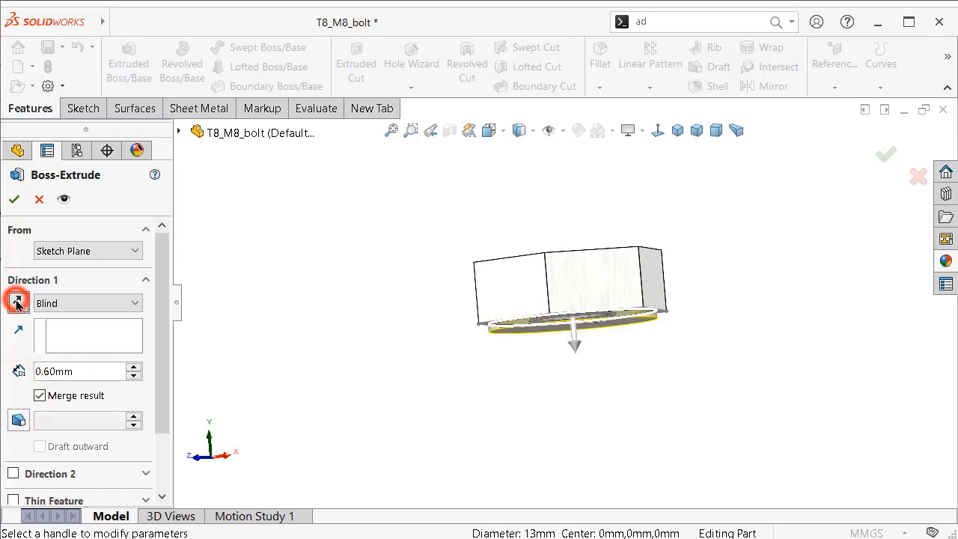
left_click(13, 201)
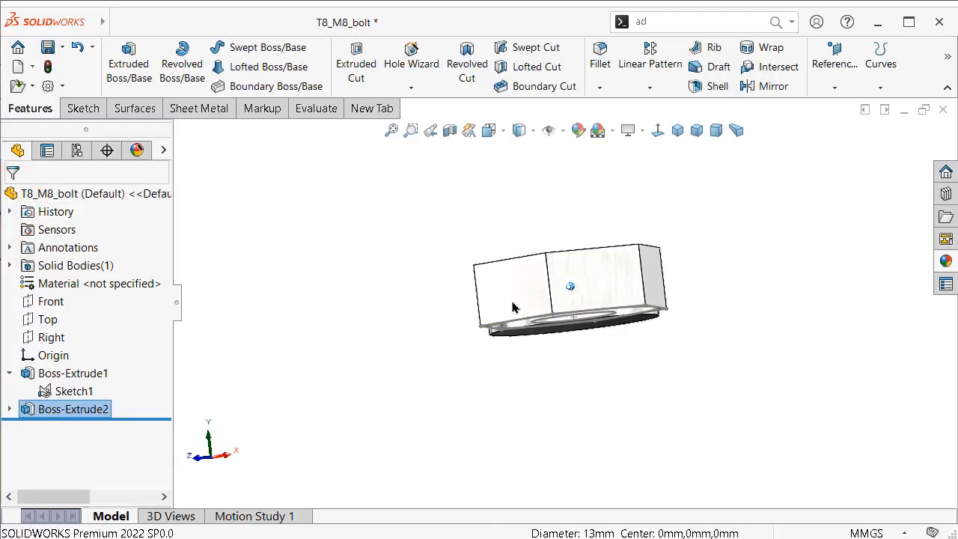
Step: Set up a blind boss extrusion of the sketch's 6.6 mm circle, 40 mm deep in the reversed direction, merged with the body
mouse_move(500, 295)
middle_mouse_down()
mouse_move(458, 295)
mouse_move(520, 339)
mouse_move(575, 356)
mouse_move(570, 318)
middle_mouse_up()
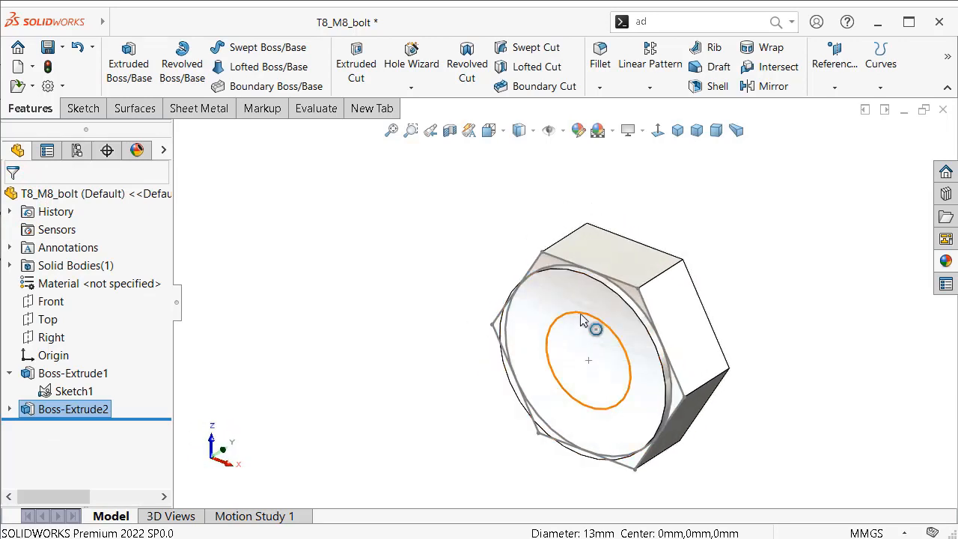
left_click(581, 315)
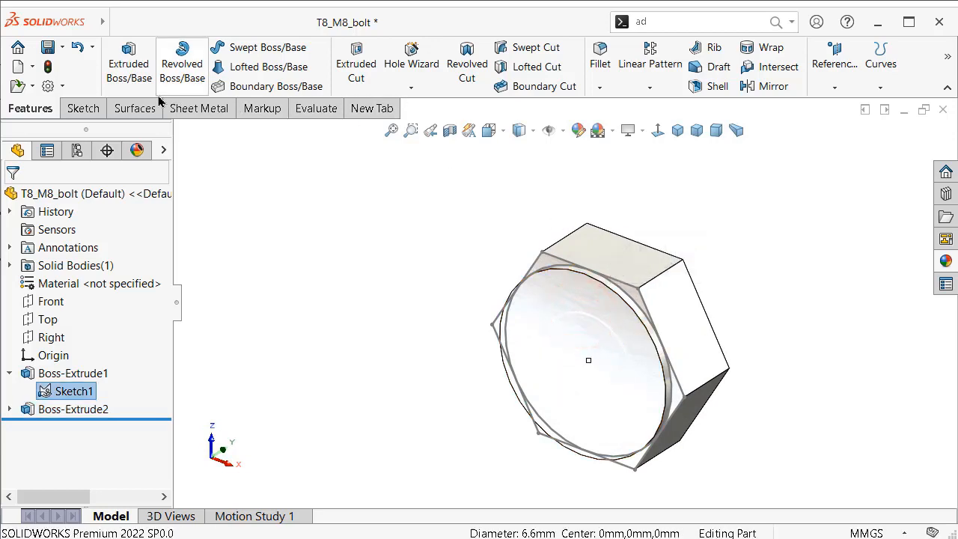
left_click(133, 64)
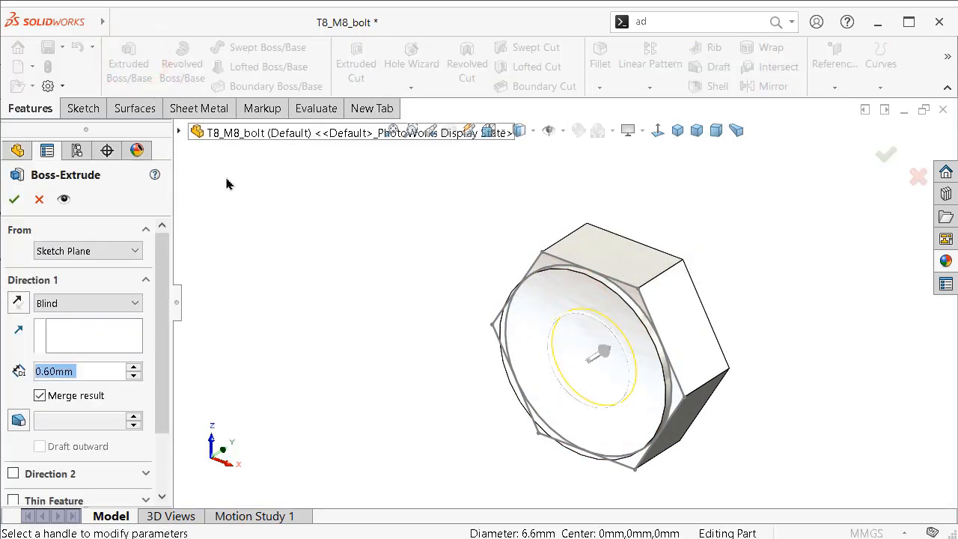
type("4")
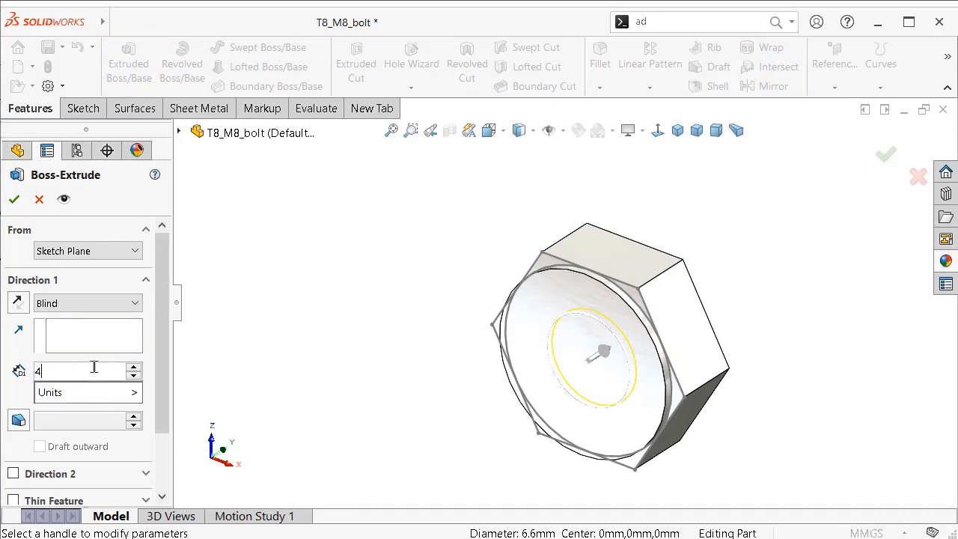
type("0")
left_click(15, 397)
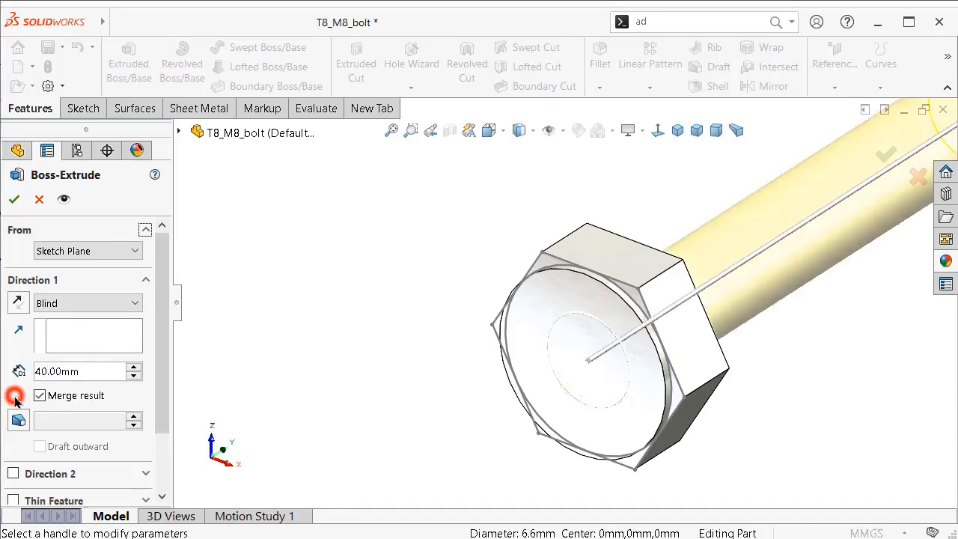
left_click(17, 303)
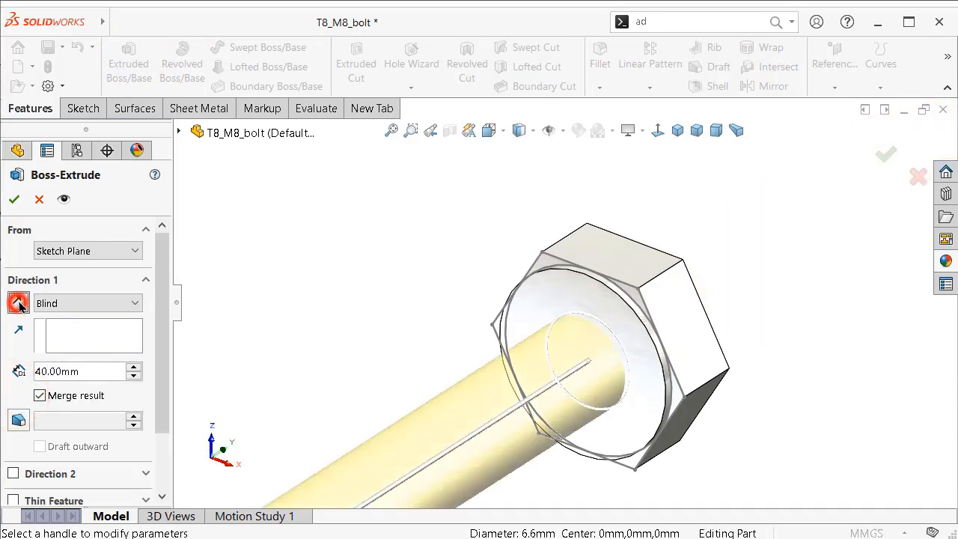
Step: Start the shank extrusion from the underside face of the 13 mm washer disc and complete the boss
left_click(88, 251)
left_click(86, 280)
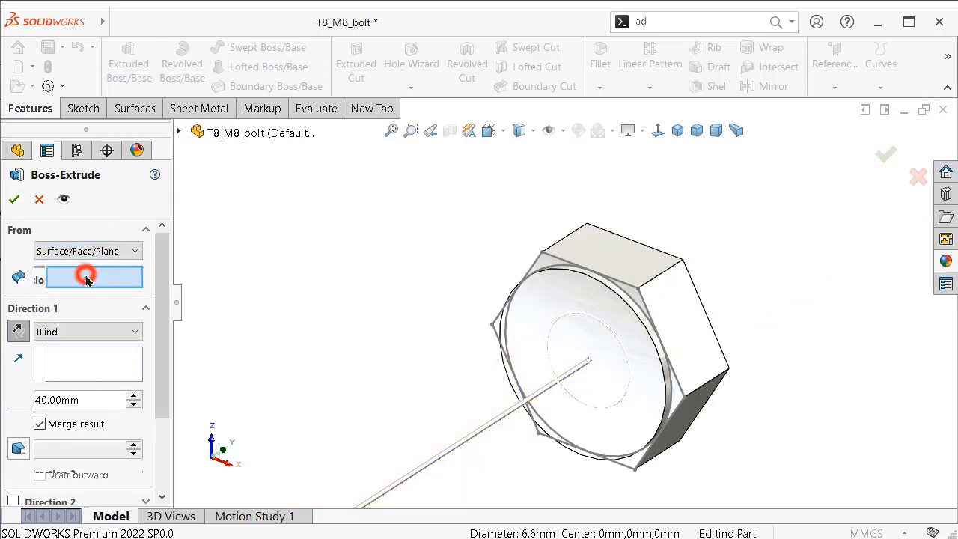
left_click(551, 298)
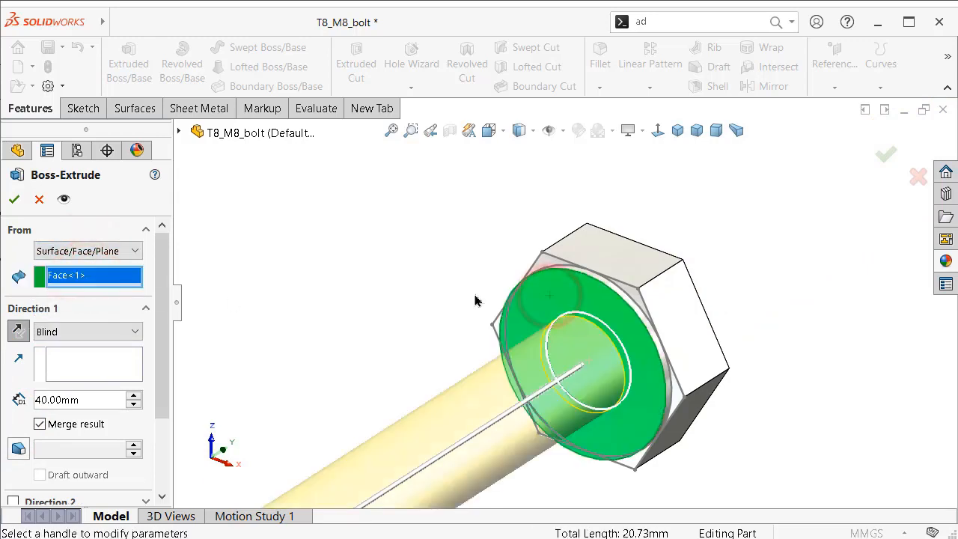
scroll(472, 298, "up", 5)
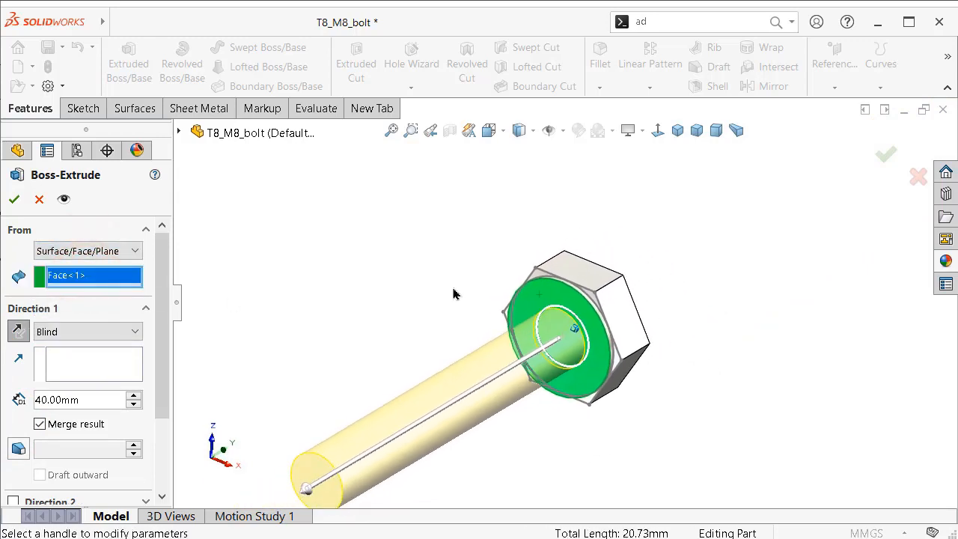
left_click(15, 201)
left_click(341, 297)
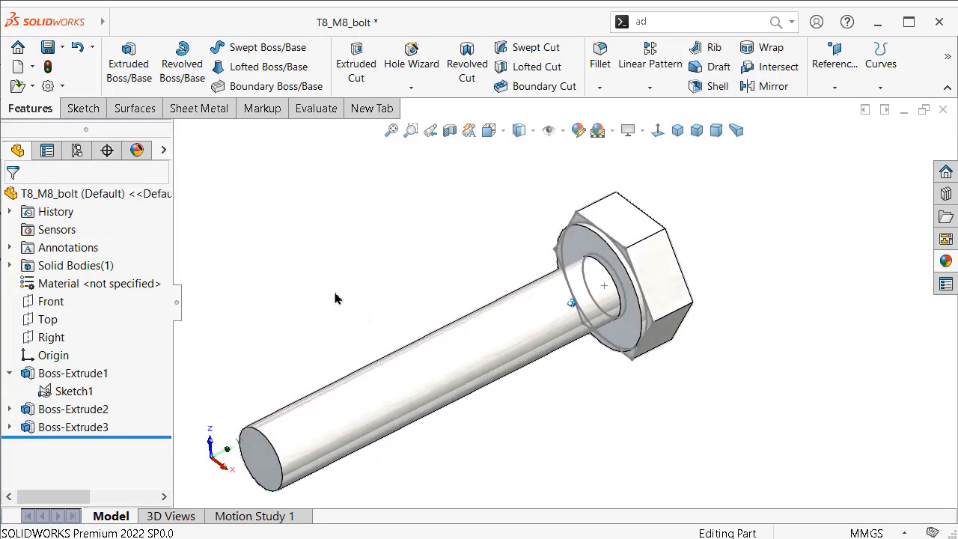
Step: Begin an extruded cut from the sketch's 13 mm circle, starting at the hex head's outer end face
scroll(632, 247, "down", 4)
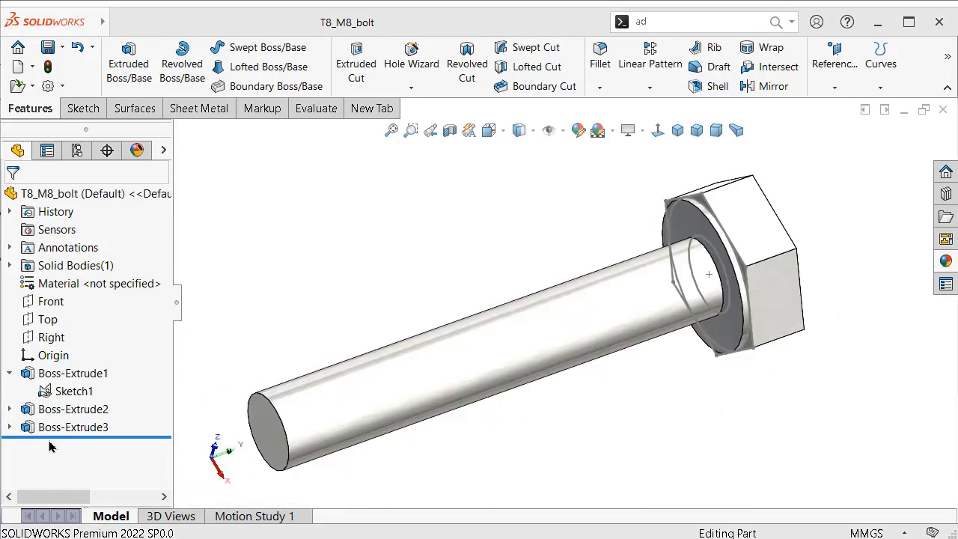
scroll(722, 313, "down", 3)
middle_click_drag(722, 314, 708, 249)
scroll(707, 249, "down", 2)
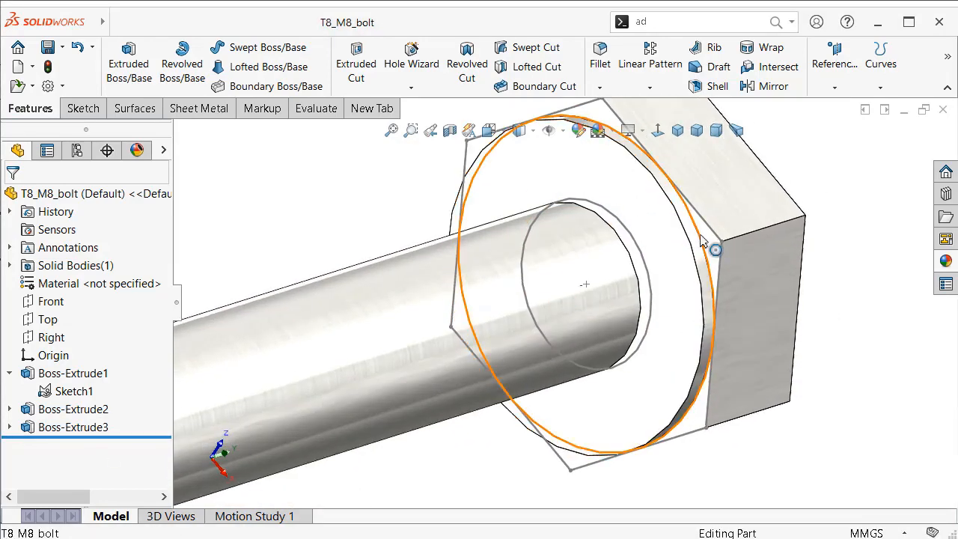
left_click(702, 237)
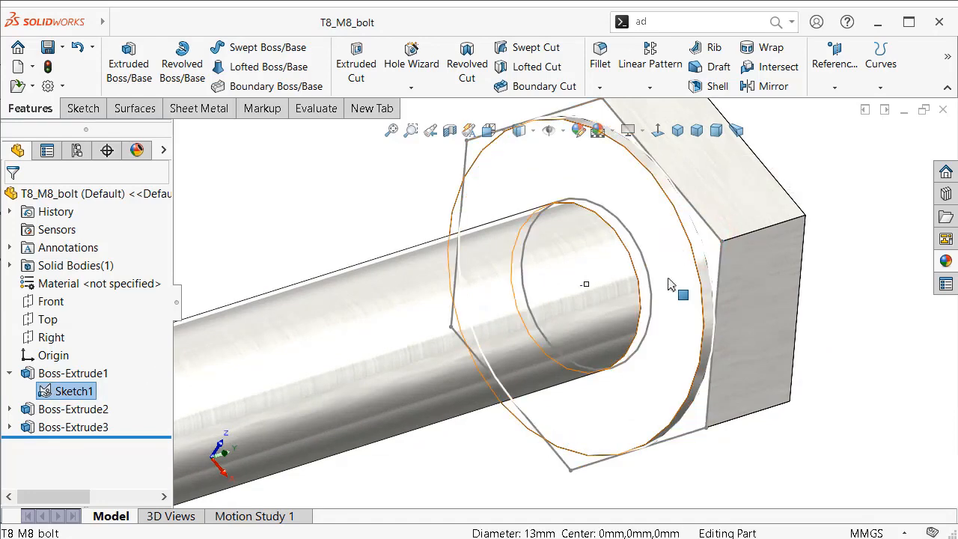
mouse_move(671, 286)
middle_mouse_down()
mouse_move(624, 303)
mouse_move(595, 333)
middle_mouse_up()
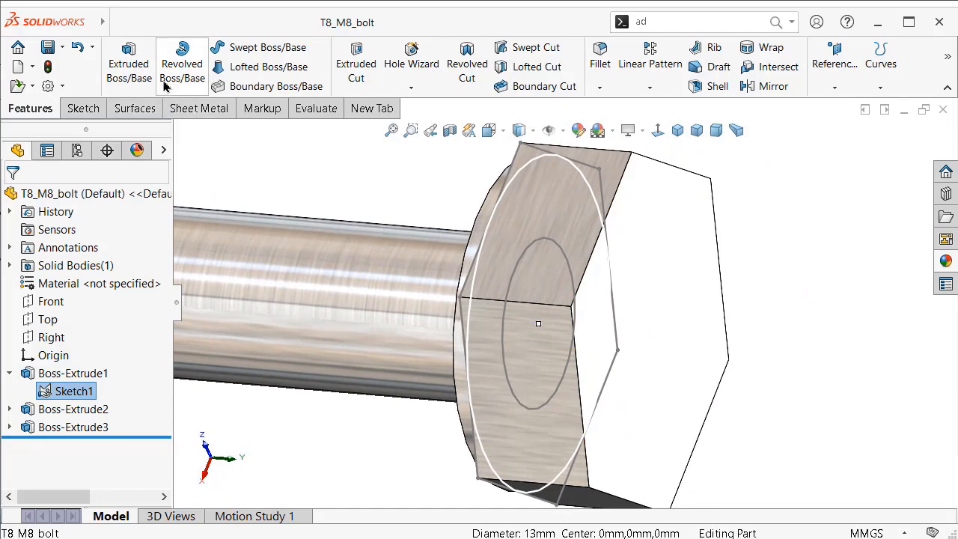
left_click(354, 67)
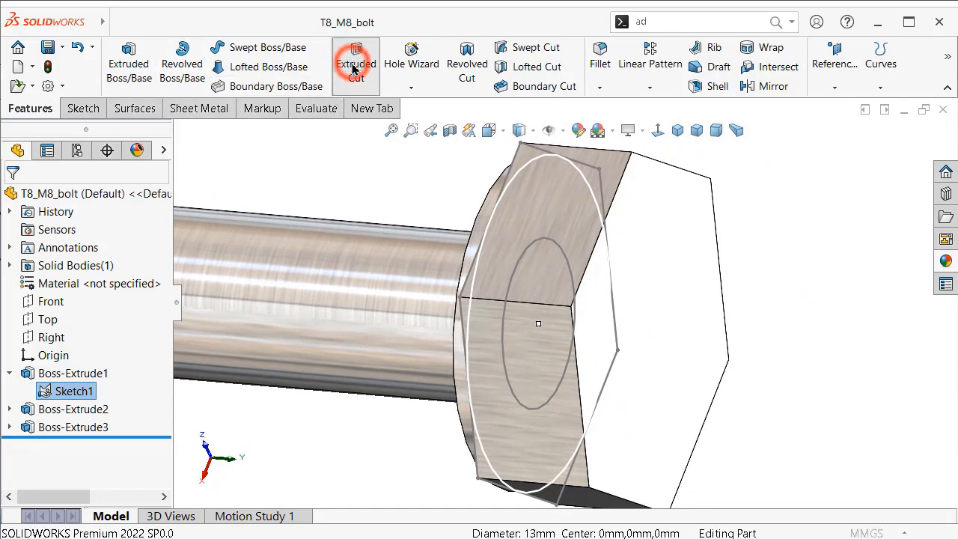
left_click(102, 251)
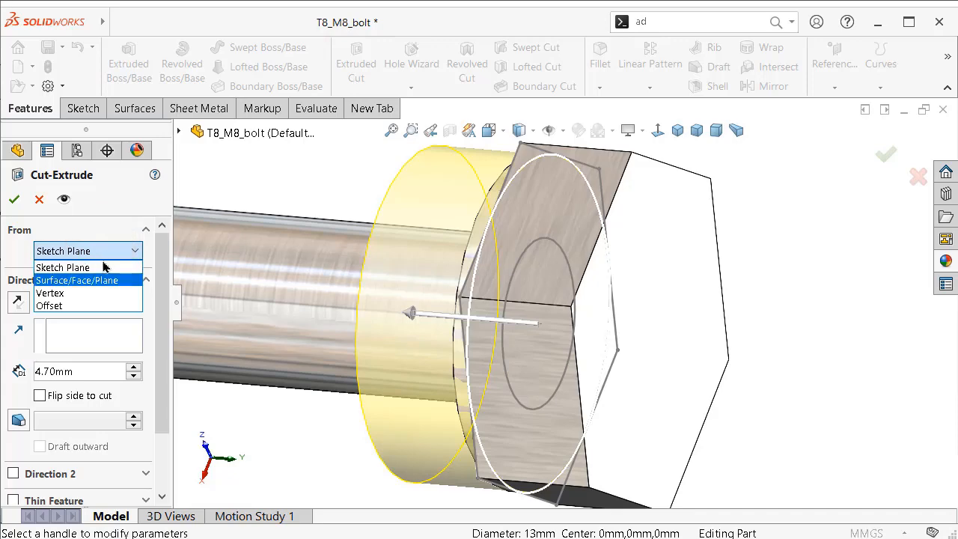
left_click(99, 280)
left_click(669, 218)
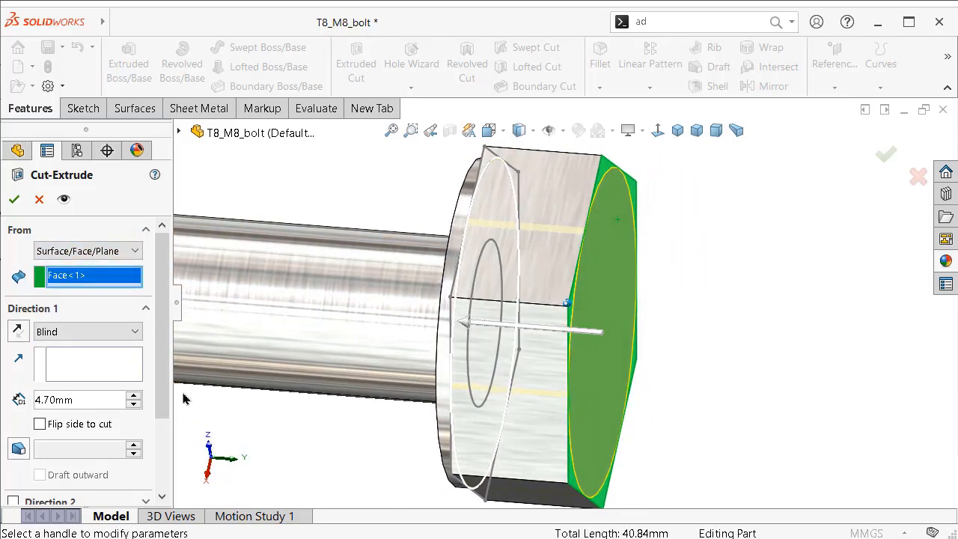
Step: Reverse the cut's direction and give it a draft angle of 60 degrees
left_click(19, 332)
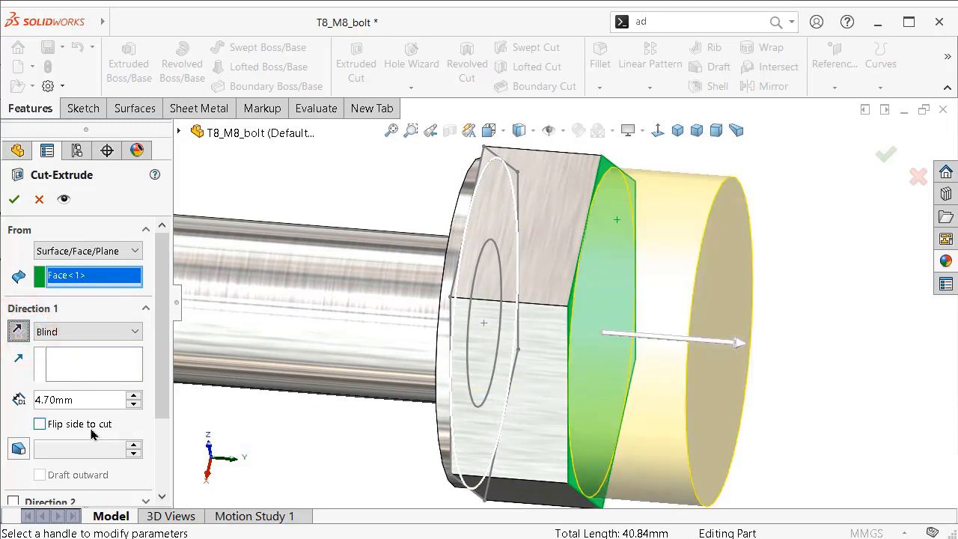
left_click(19, 448)
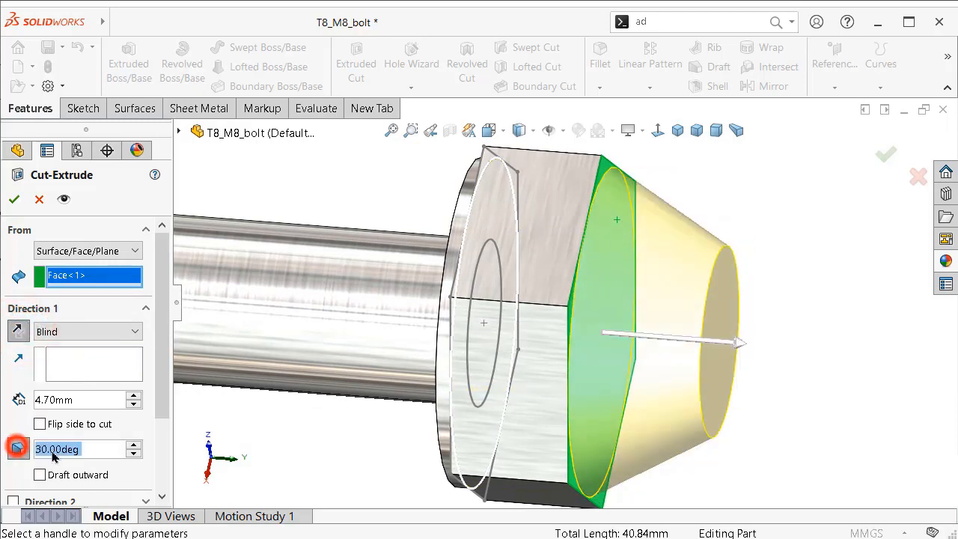
left_click(95, 450)
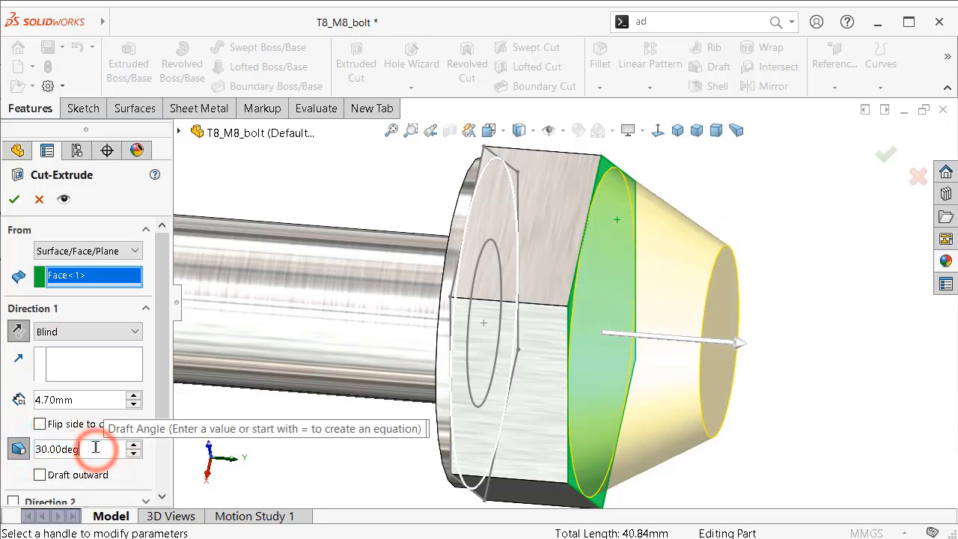
type("60")
double_click(96, 446)
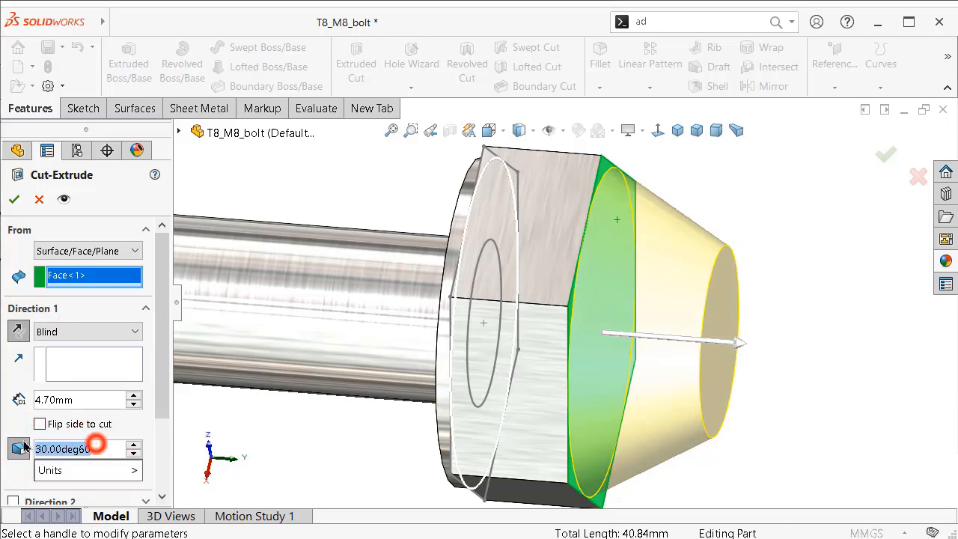
type("60")
left_click(17, 468)
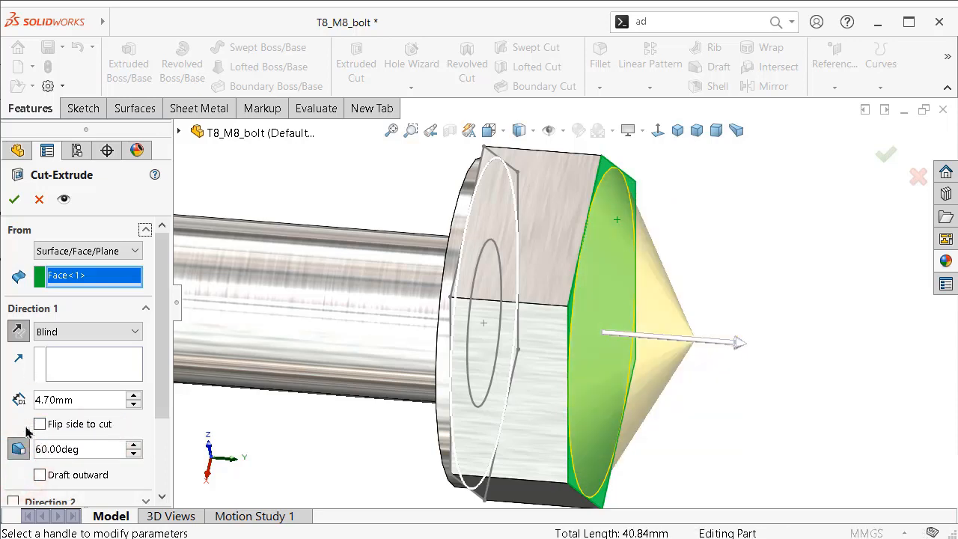
Step: Direct the 4.7 mm cut back toward the shank, flip the side to cut, keep the draft inward and complete the head chamfer
left_click(41, 474)
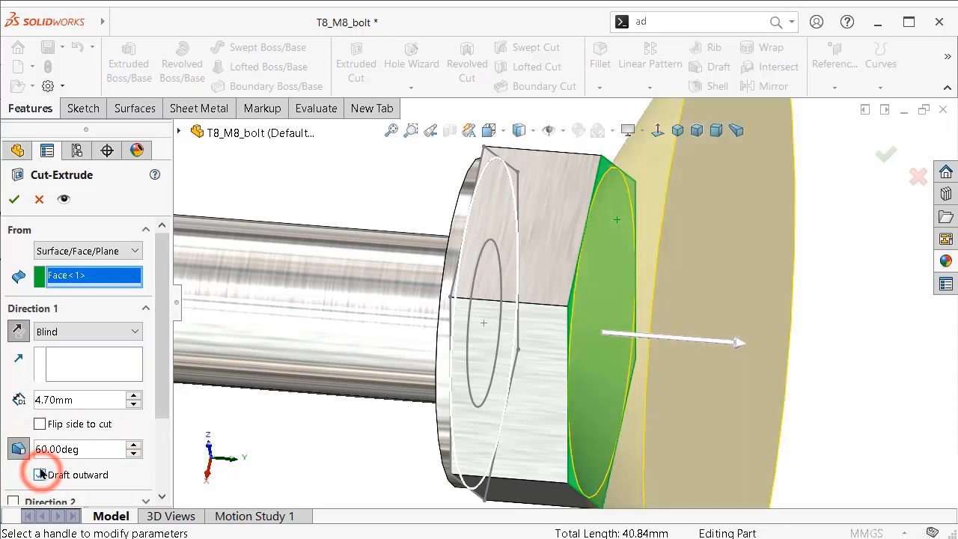
left_click(19, 332)
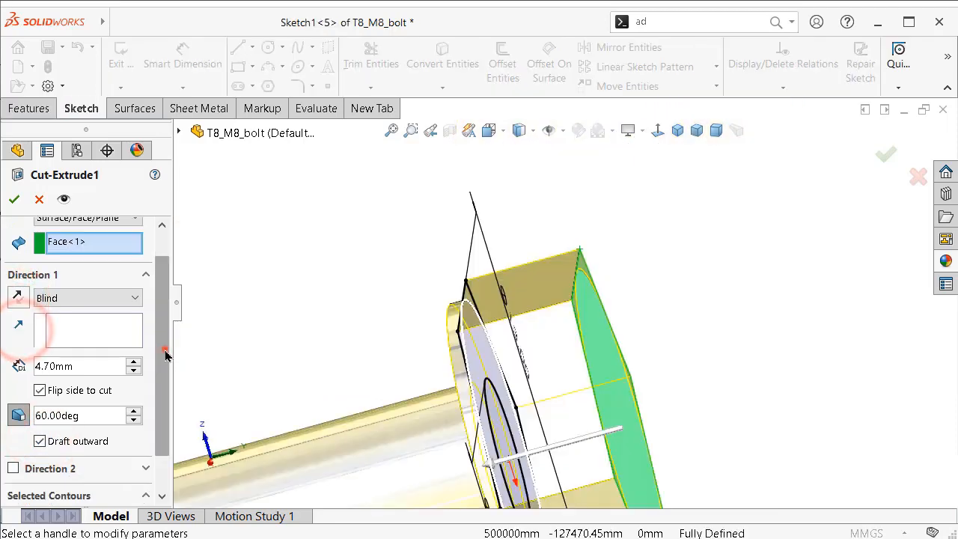
scroll(166, 347, "down", 2)
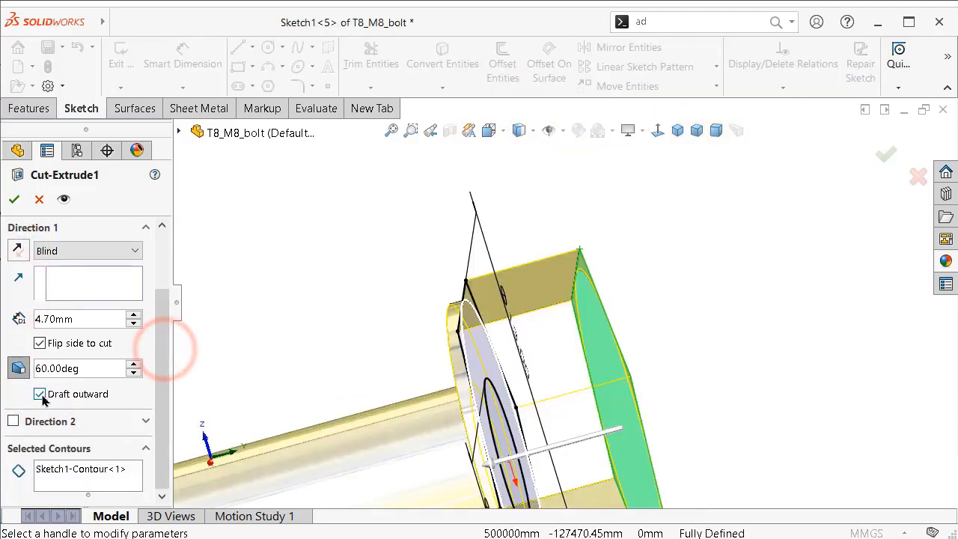
left_click(42, 395)
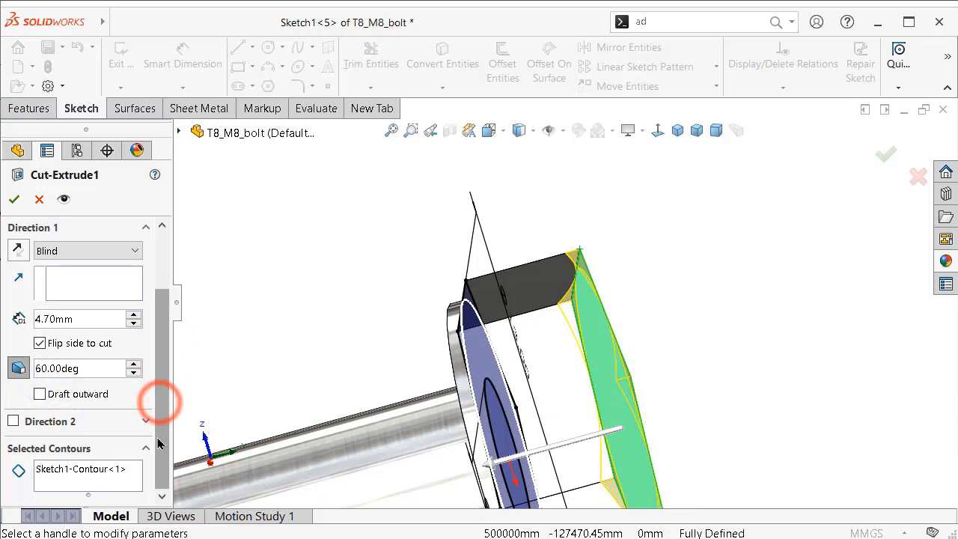
left_click(13, 200)
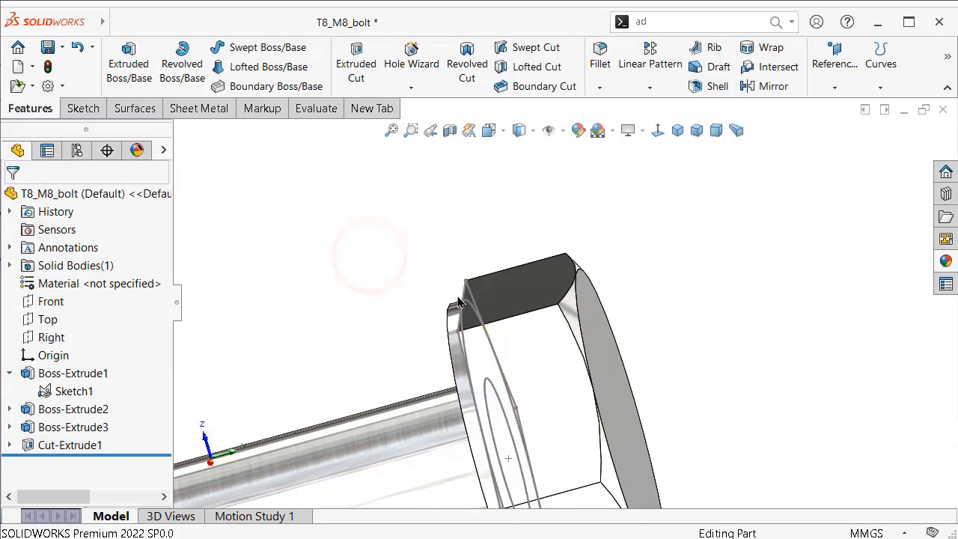
Step: Hide the shared base sketch of the bolt
left_click(486, 386)
left_click(550, 338)
left_click(755, 328)
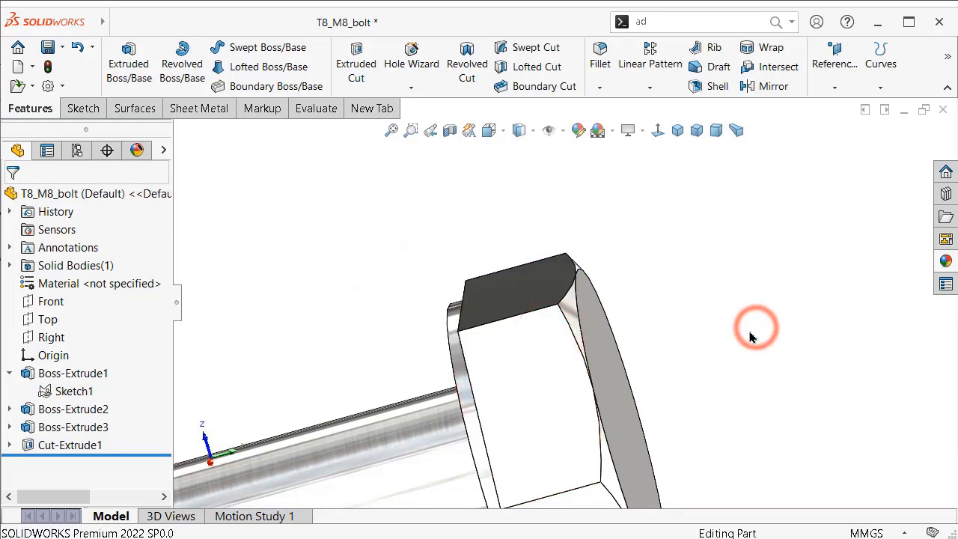
mouse_move(747, 333)
middle_mouse_down()
mouse_move(637, 343)
mouse_move(646, 518)
middle_mouse_up()
scroll(637, 352, "down", 5)
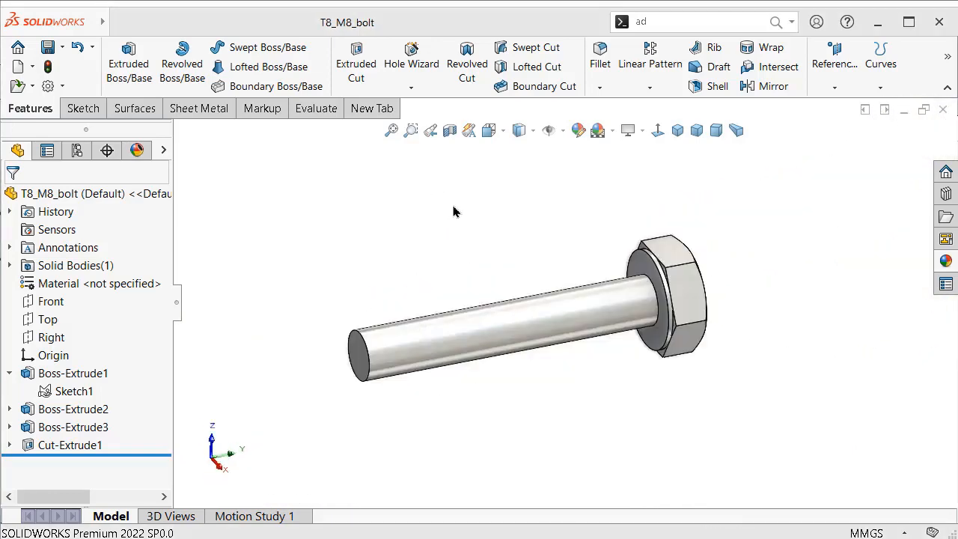
Step: Start a new sketch on the head's circular end face and view it face-on
left_click(468, 212)
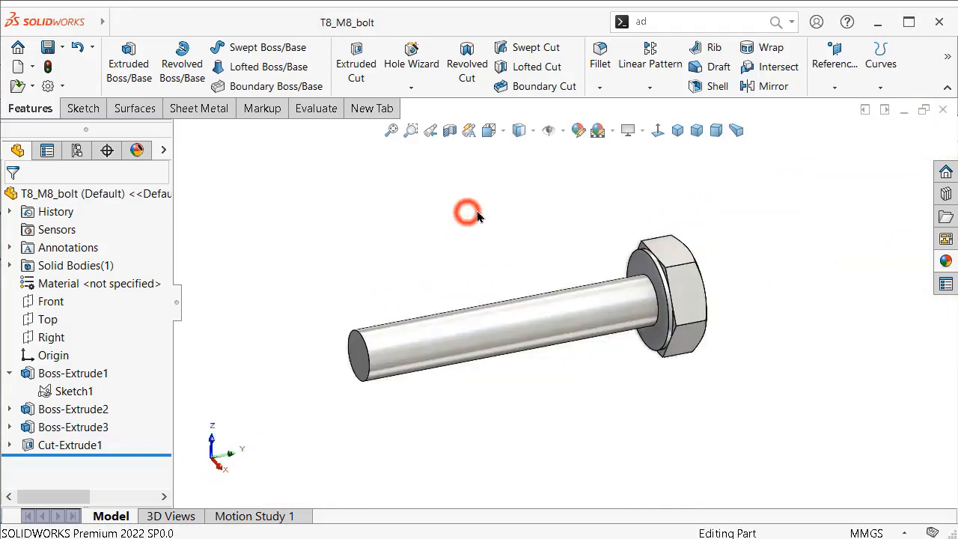
middle_click_drag(477, 211, 478, 212)
left_click(798, 393)
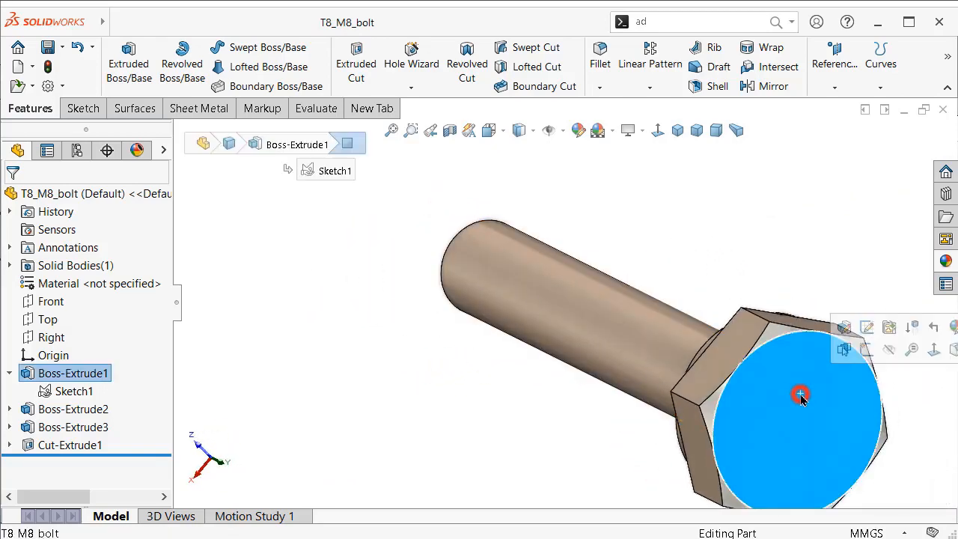
left_click(862, 349)
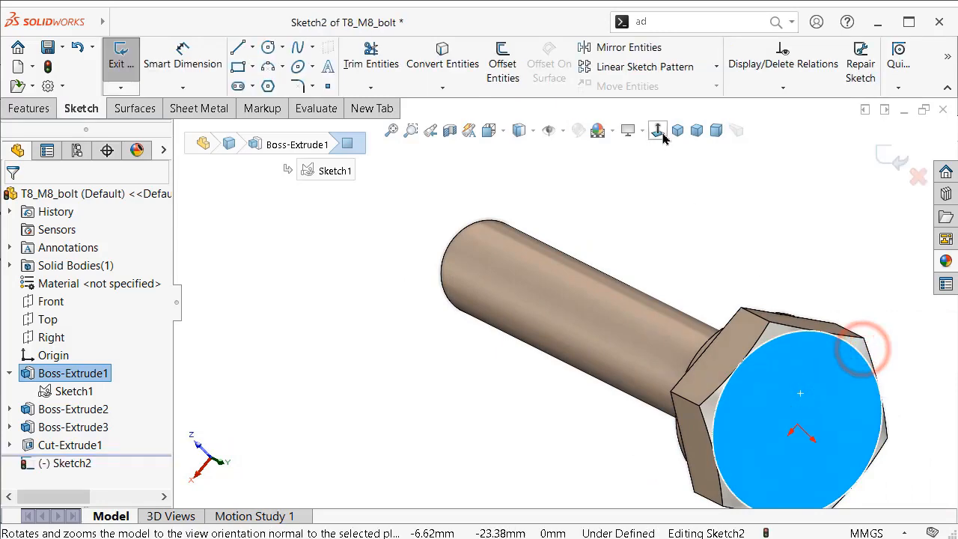
left_click(658, 131)
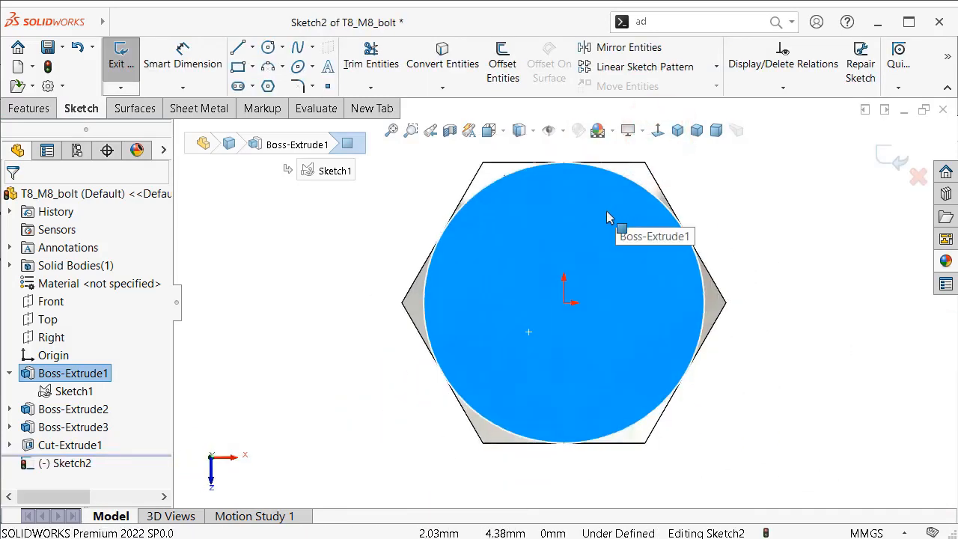
Step: Sketch a horizontal line about 9.3 mm long through the origin and close it with an upper semicircular arc
left_click(238, 46)
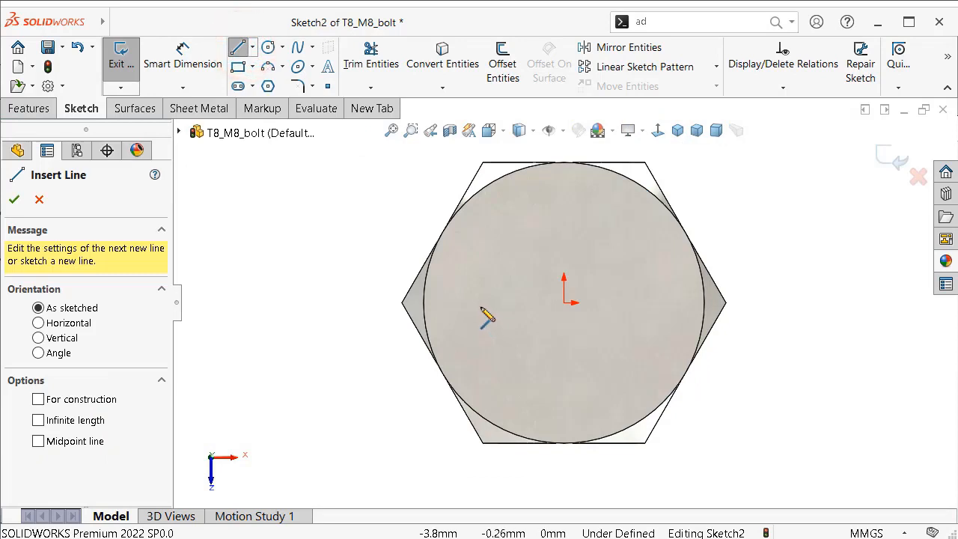
left_click(477, 302)
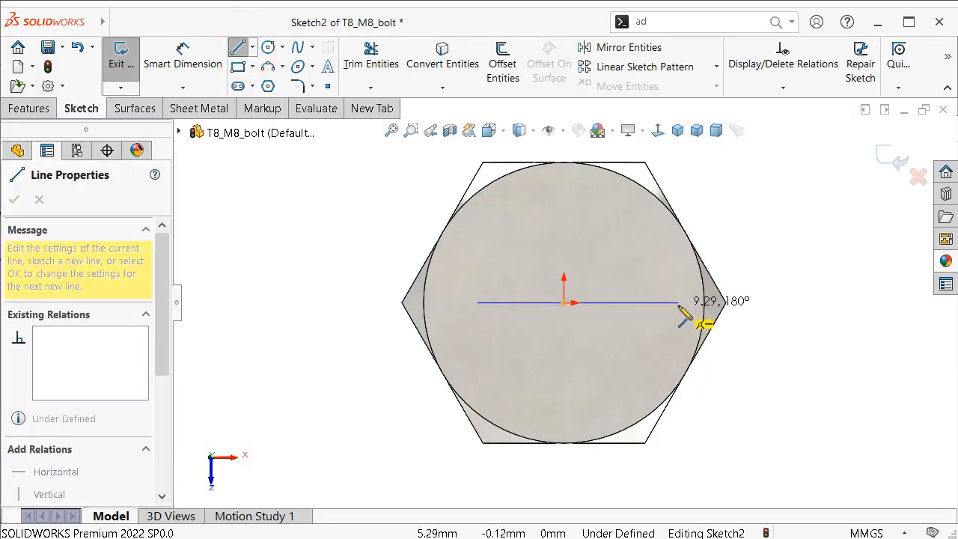
left_click(677, 303)
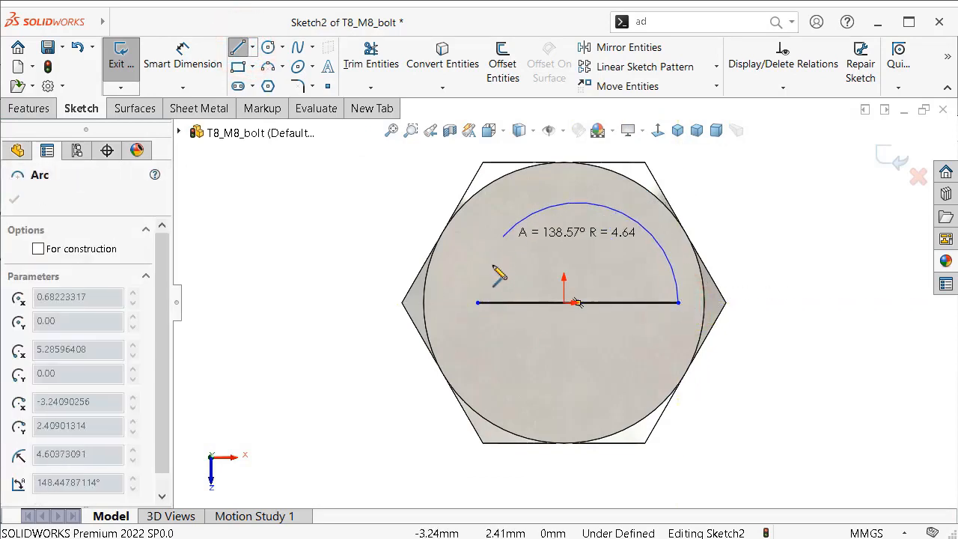
left_click(478, 302)
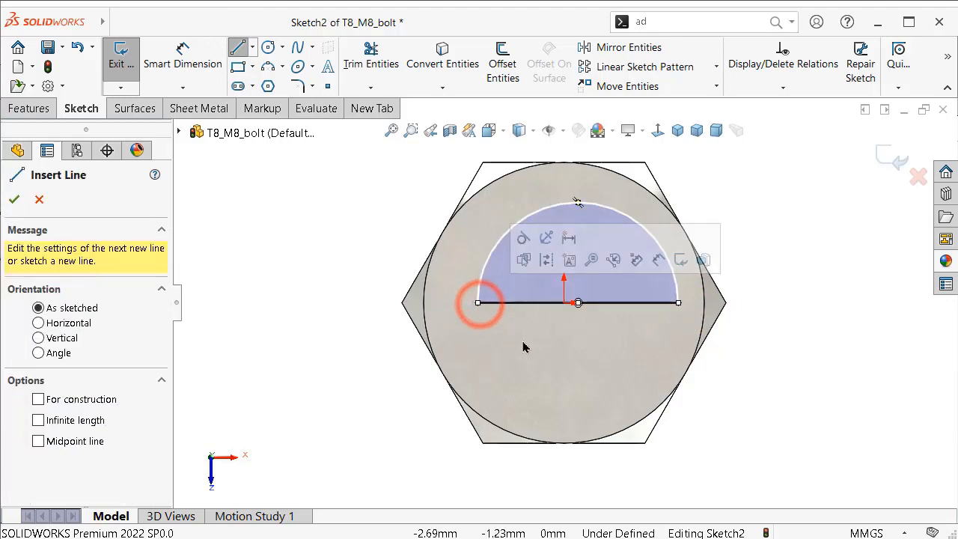
key("Escape")
scroll(580, 321, "down", 3)
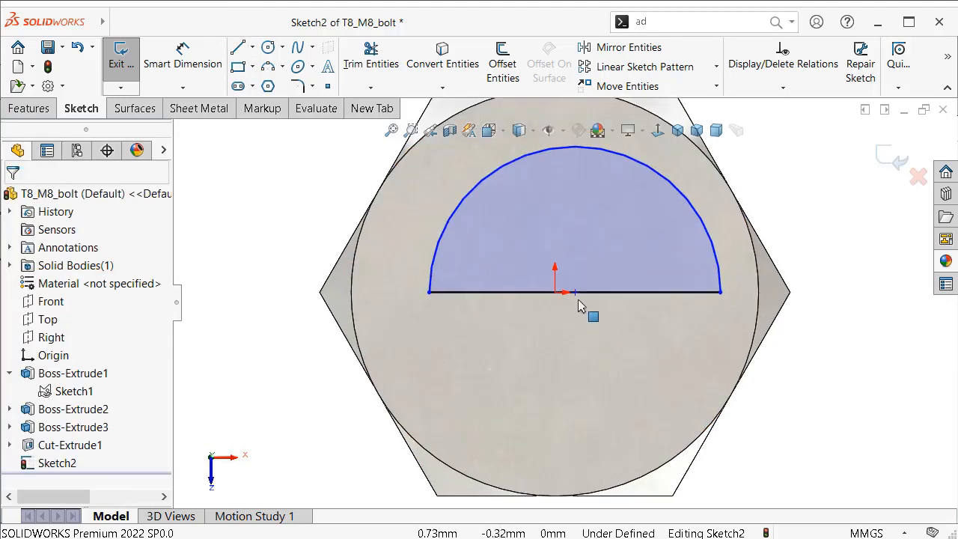
Step: Make the arc's centre point coincident with the origin
left_click(575, 292)
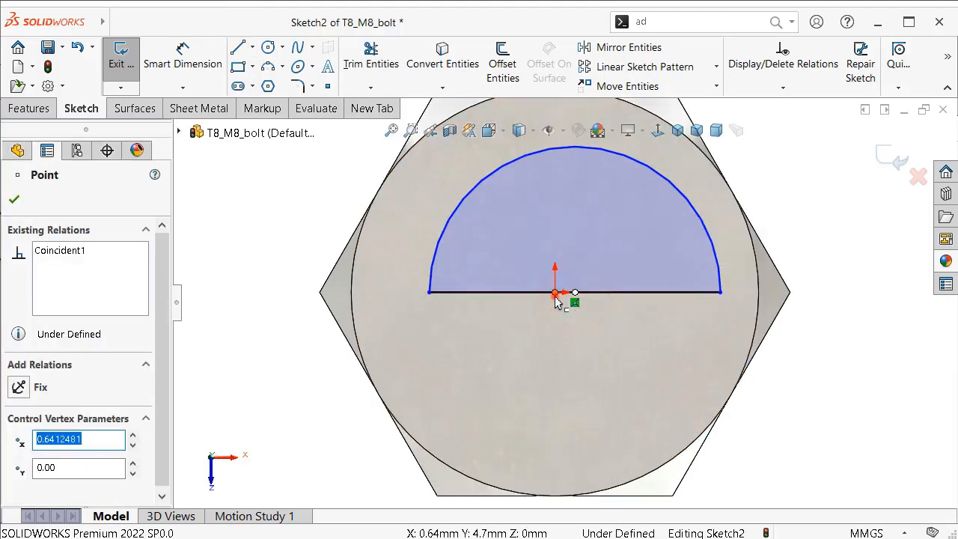
left_click(555, 292, "ctrl")
left_click(643, 230)
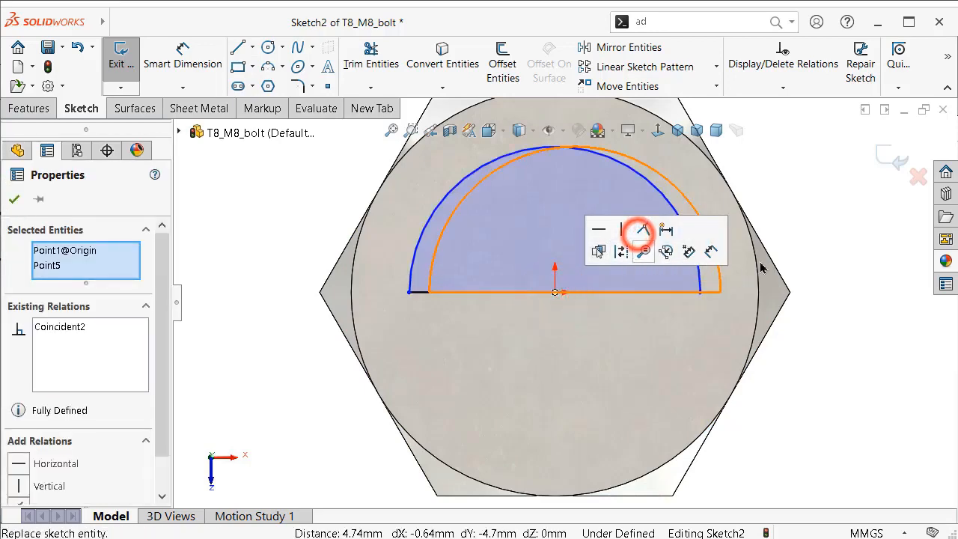
left_click(842, 255)
Step: Dimension the semicircular arc with a radius of 4 mm
right_click_drag(840, 315, 819, 238)
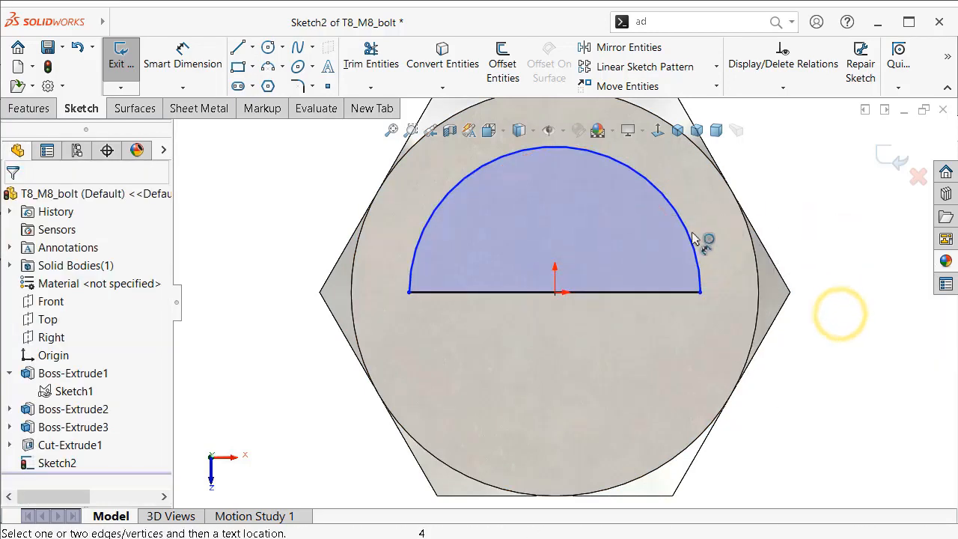
left_click(692, 234)
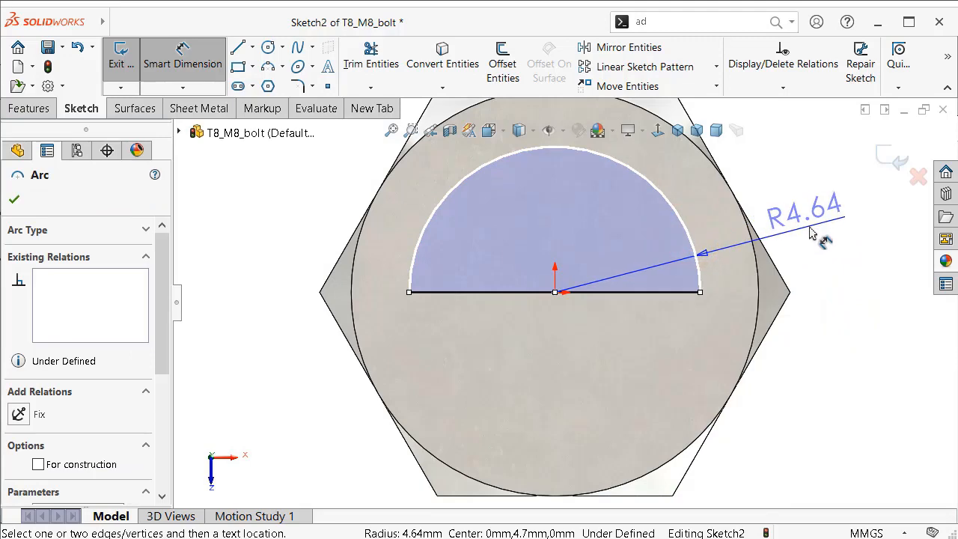
left_click(812, 235)
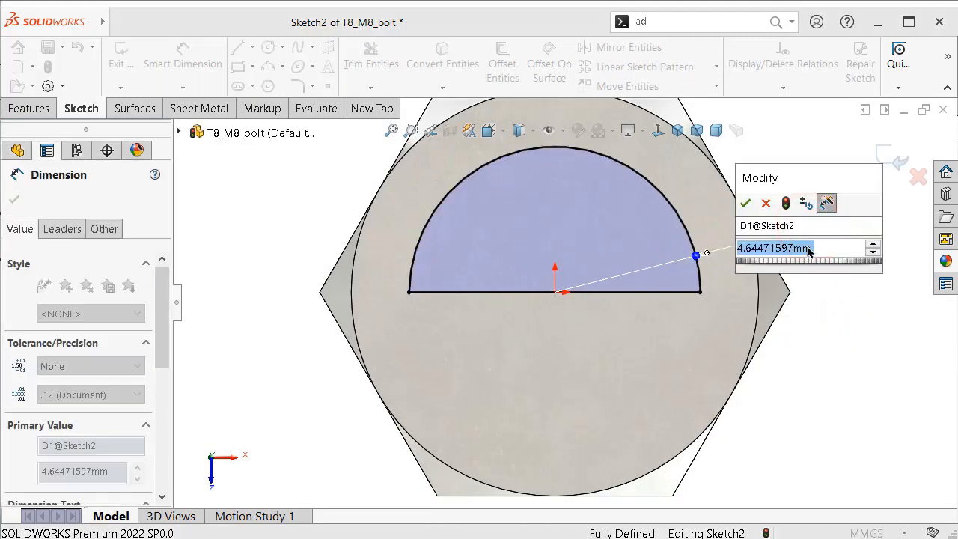
type("4")
key("Return")
left_click(839, 258)
key("f")
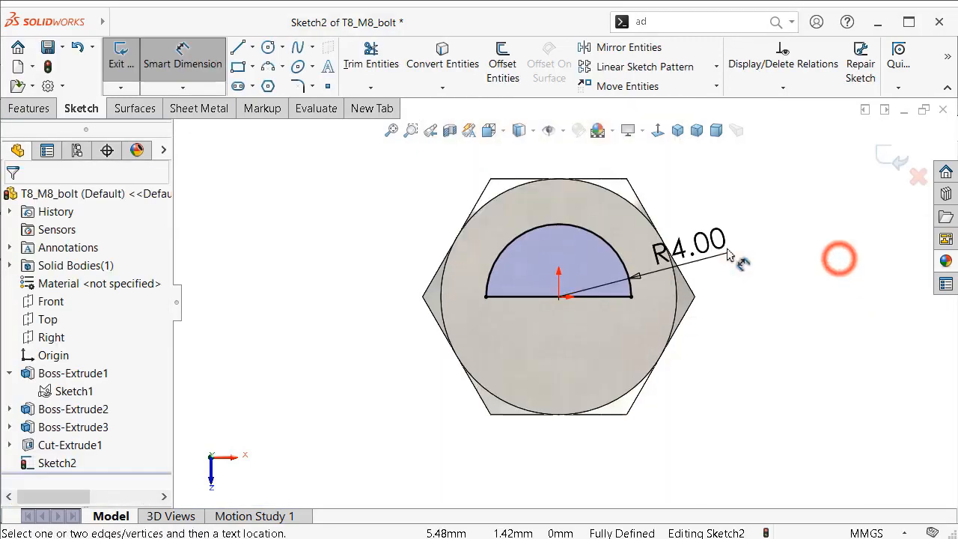
left_click(404, 171)
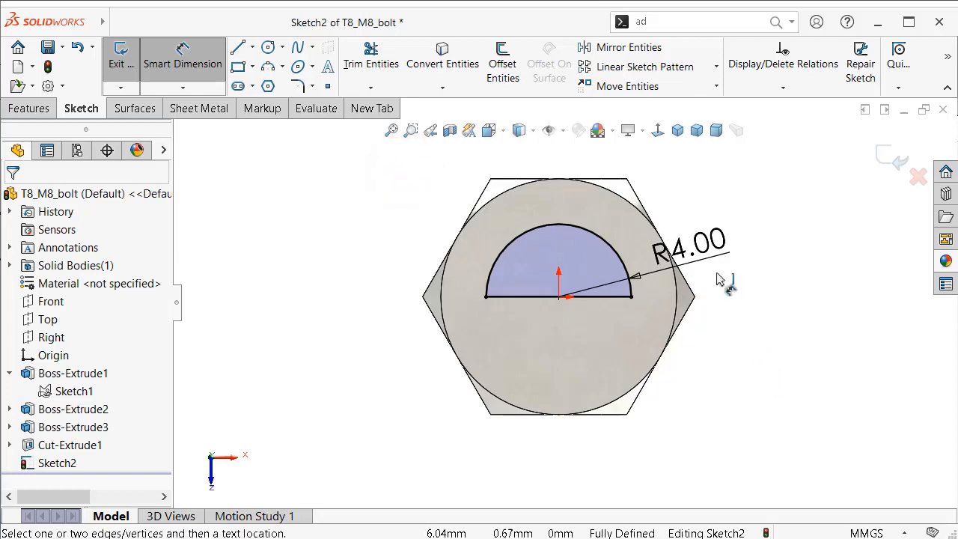
left_click(187, 67)
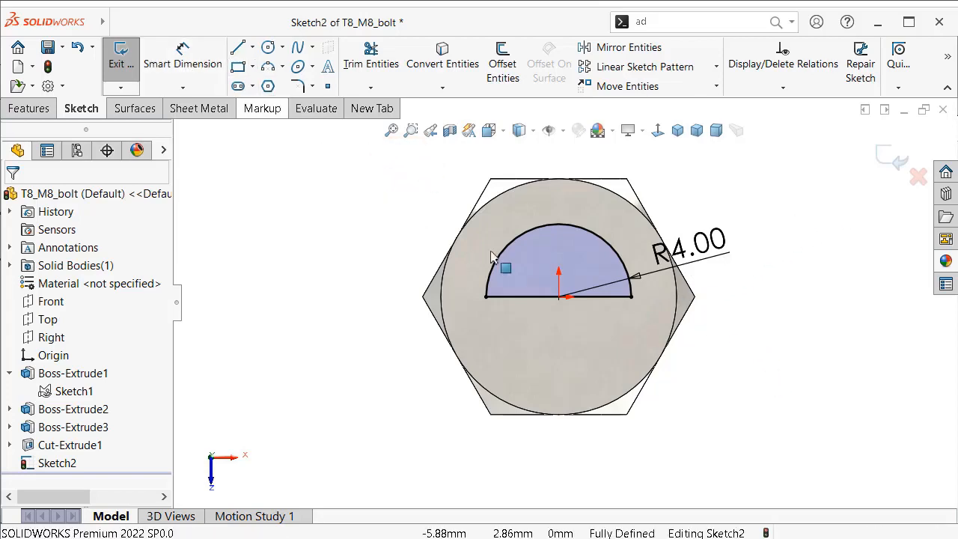
Step: Convert the semicircular arc and its horizontal base line to construction geometry
scroll(496, 236, "down", 3)
left_click(519, 266)
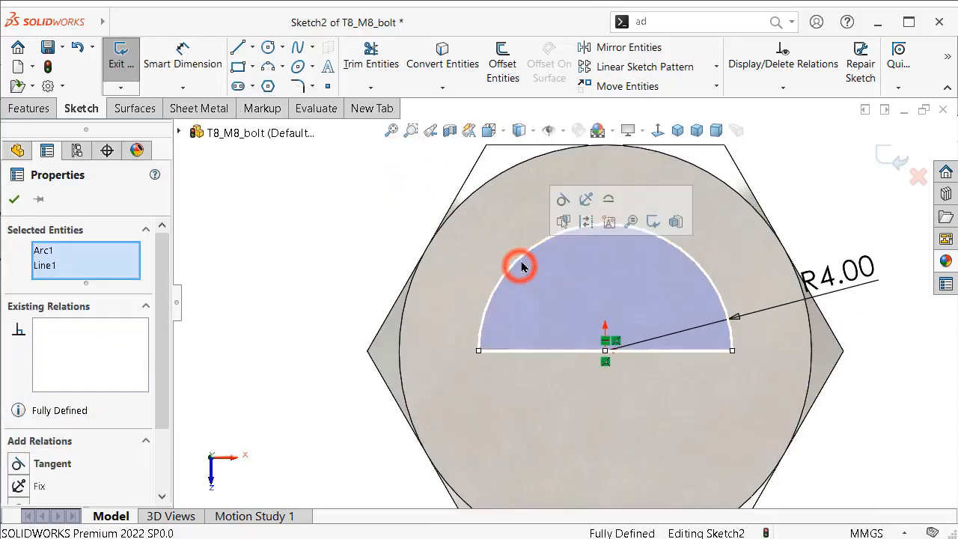
left_click(583, 223)
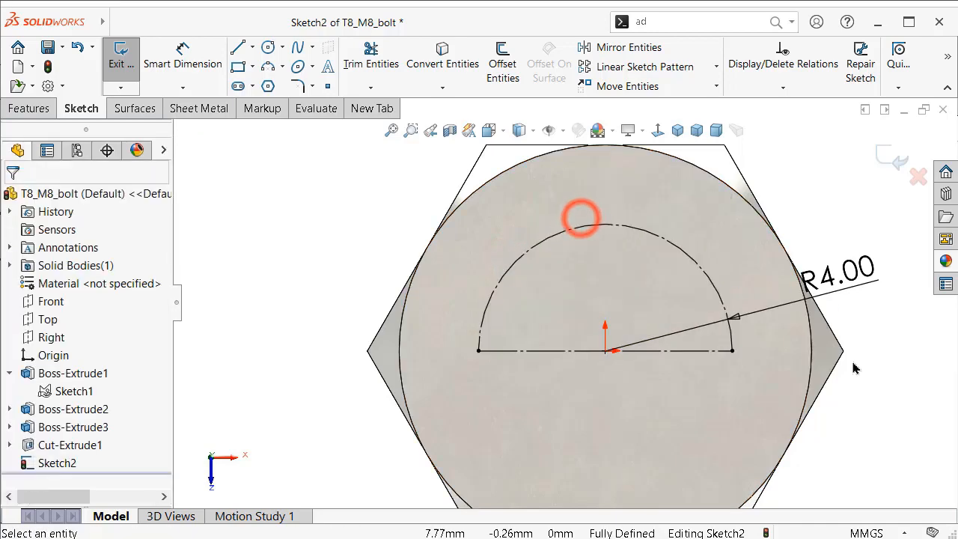
Step: Add the sketch text 8.6 along the construction arc and flip it both vertically and horizontally
scroll(663, 266, "down", 2)
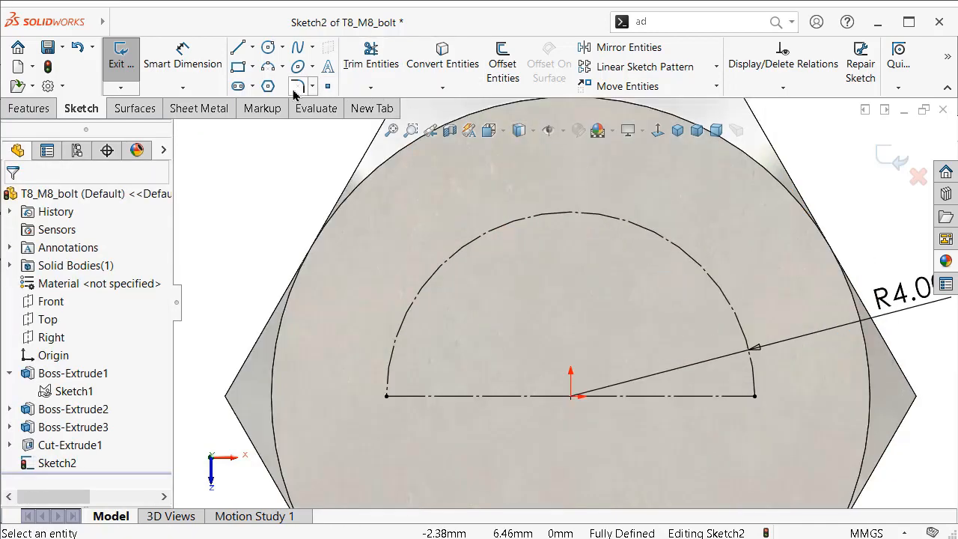
left_click(327, 70)
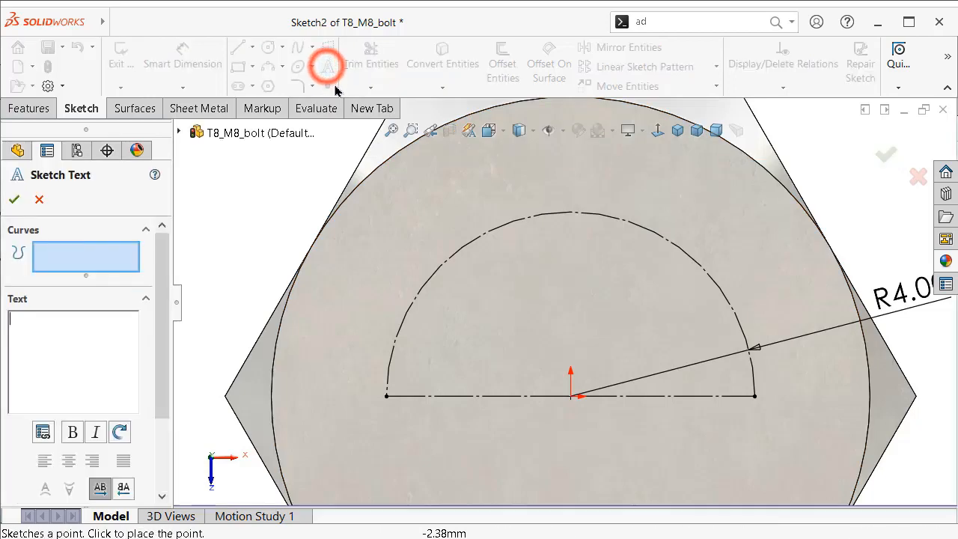
type("8")
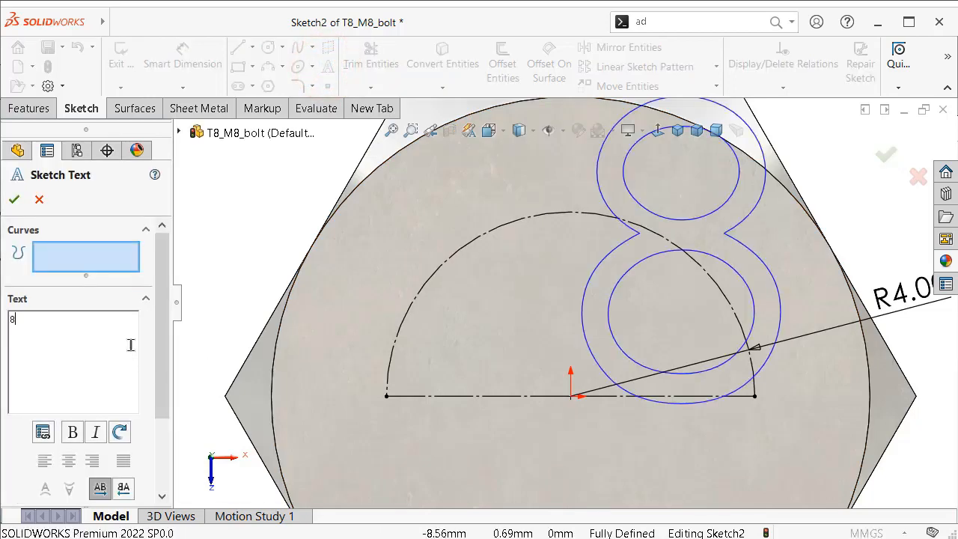
type(".6")
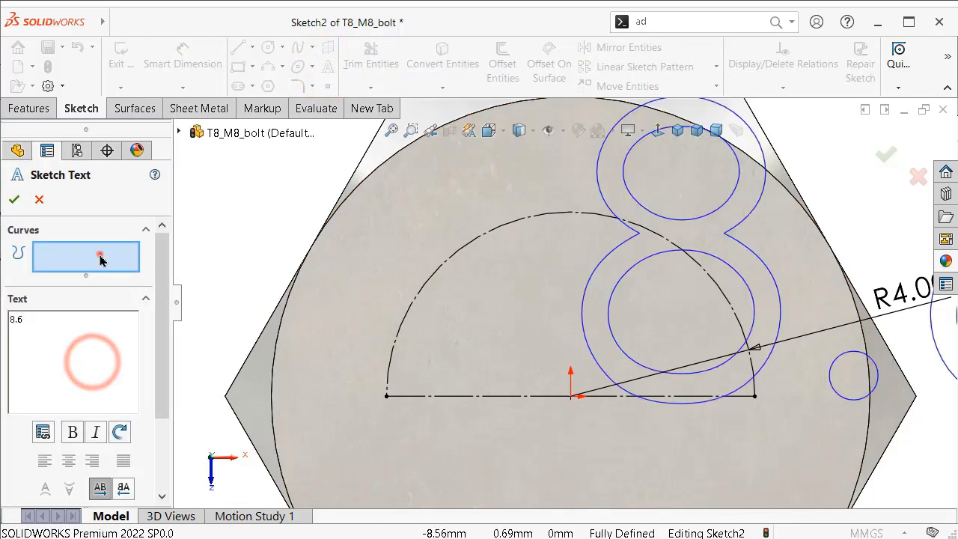
left_click(97, 254)
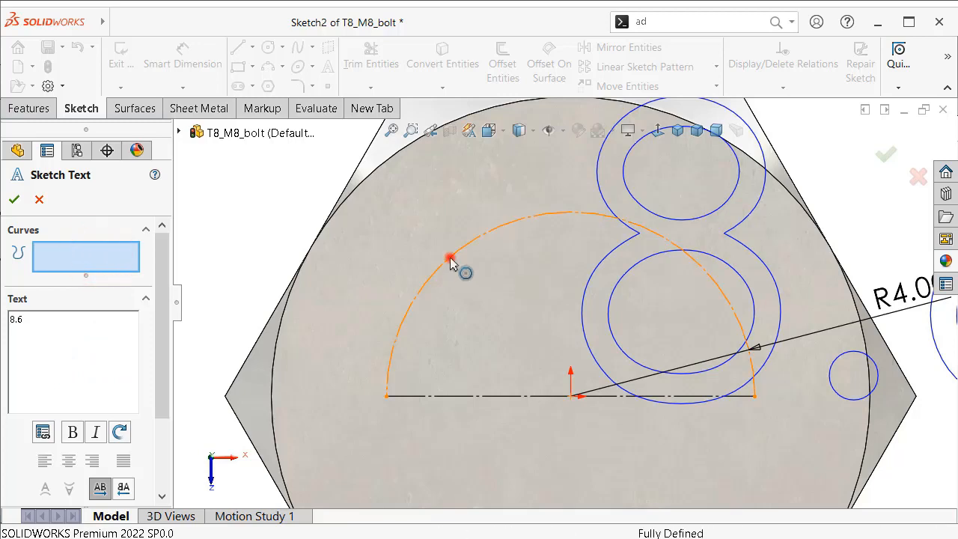
left_click(450, 259)
left_click_drag(166, 322, 171, 375)
left_click(121, 410)
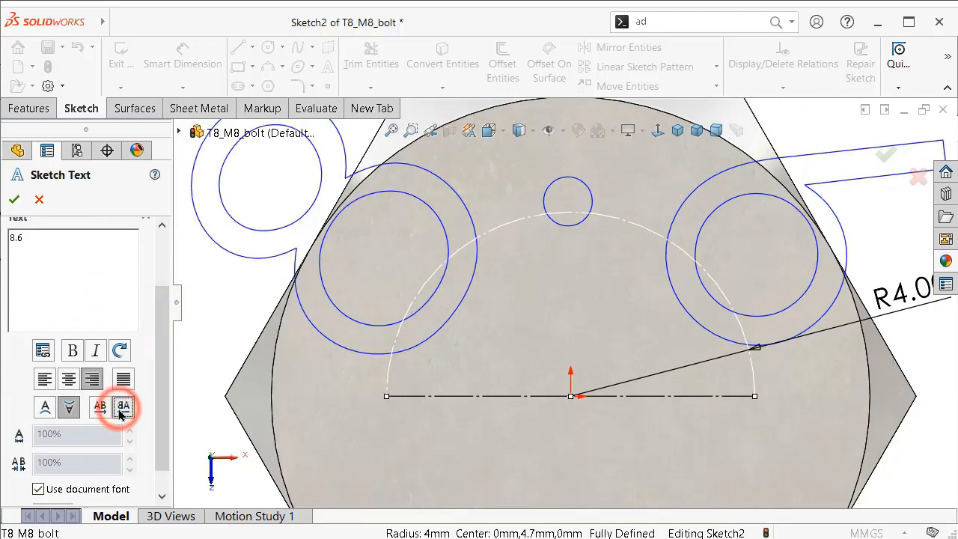
Step: Turn off the document font for the sketch text and set its font height to 8 points
left_click_drag(166, 346, 167, 364)
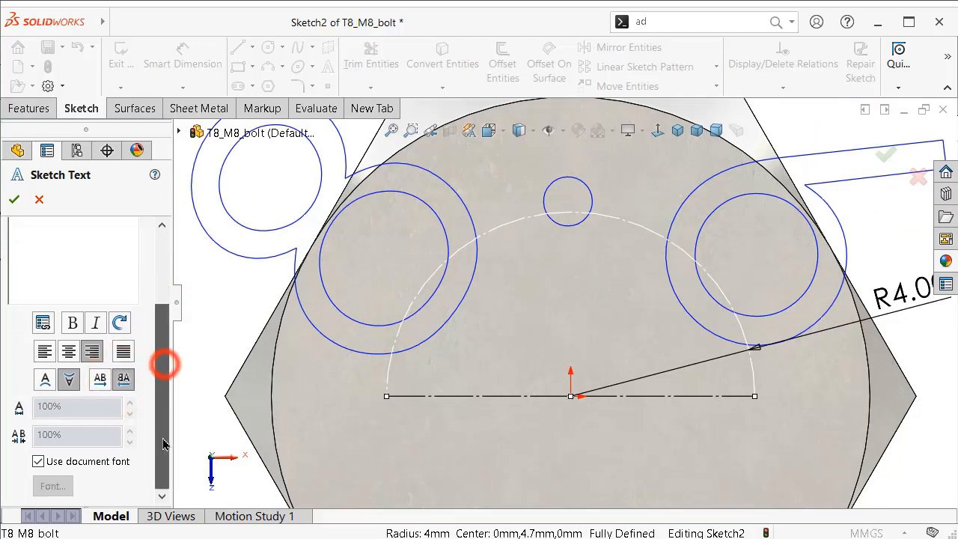
left_click(38, 462)
left_click(53, 486)
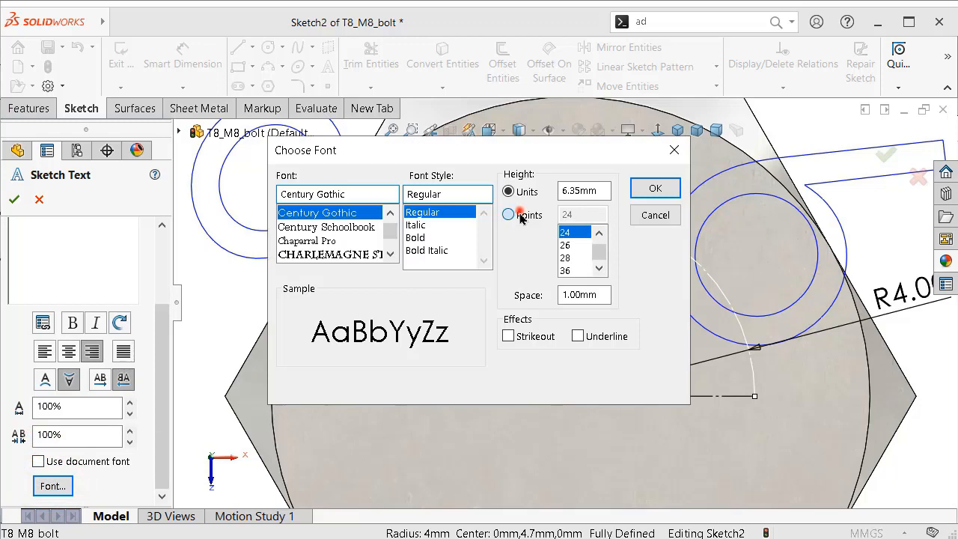
left_click(522, 217)
double_click(581, 215)
type("8")
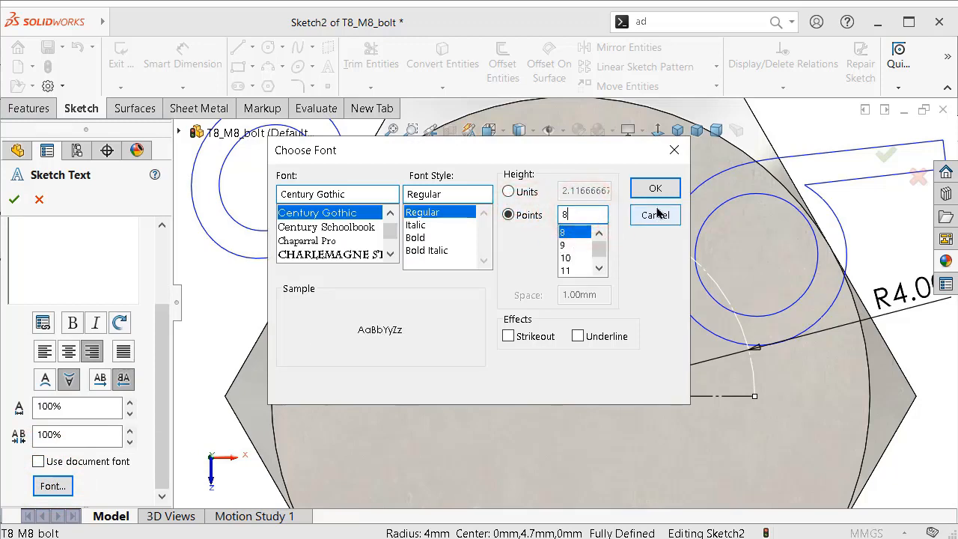
left_click(655, 187)
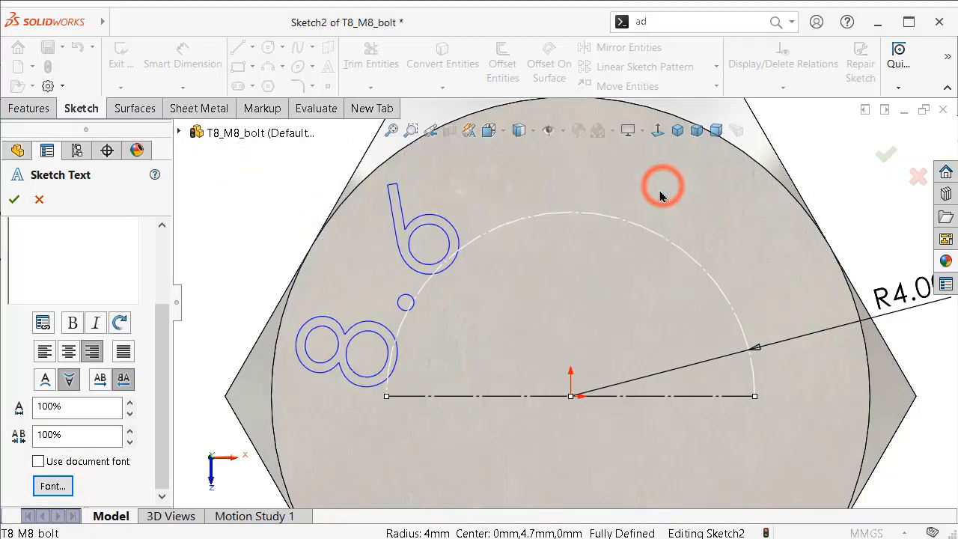
Step: Centre the 8.6 text on the arc and accept the sketch text
left_click(69, 351)
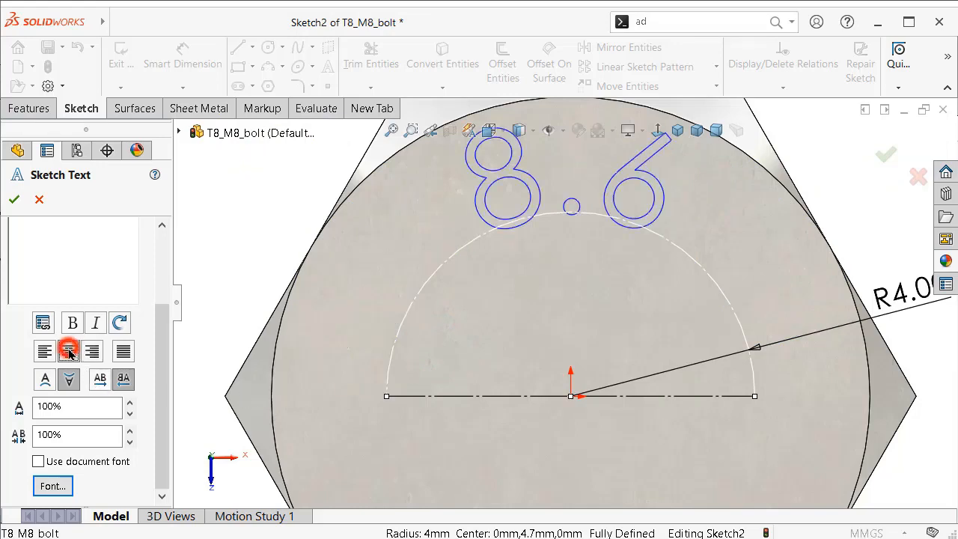
scroll(519, 286, "up", 2)
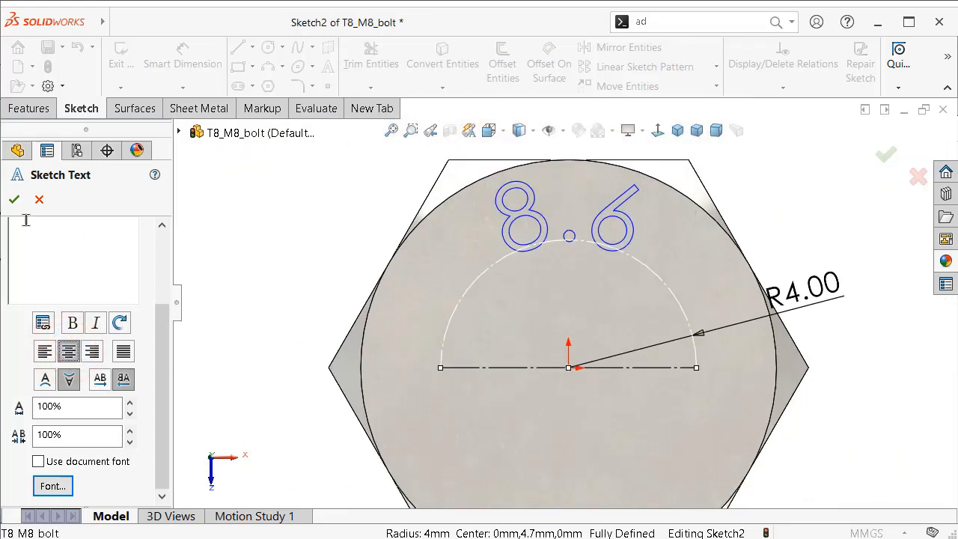
left_click(16, 199)
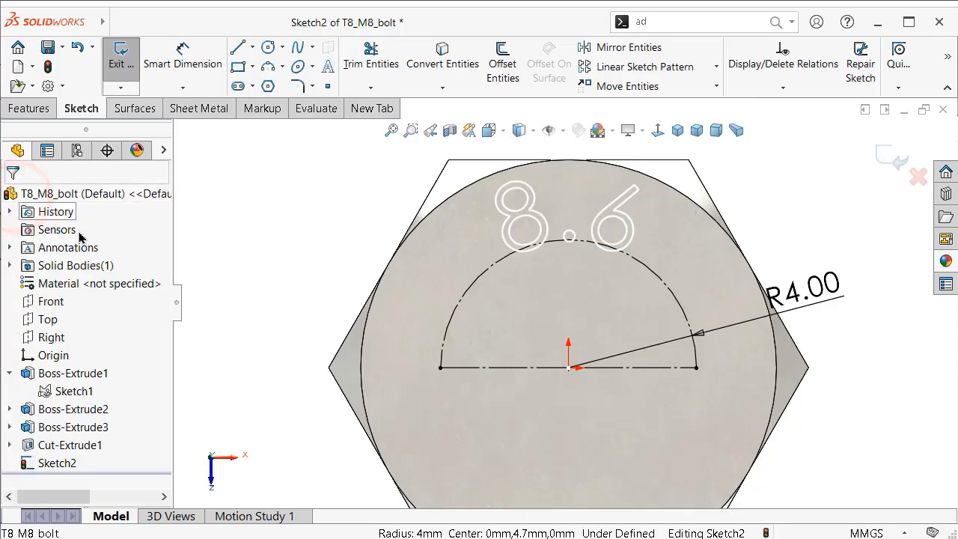
left_click(305, 238)
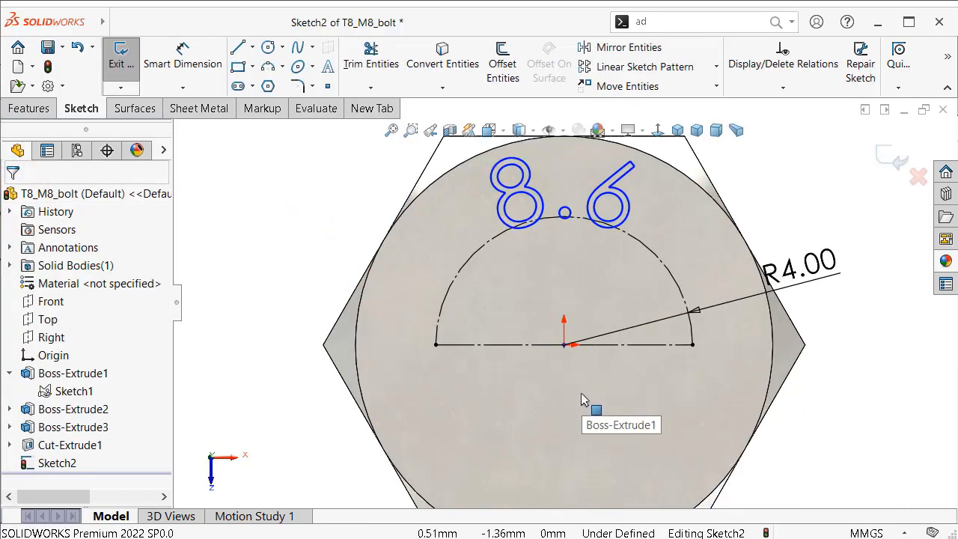
Step: Draw a horizontal centerline about 4.7 mm long below the origin, near the lower part of the head face
left_click(252, 46)
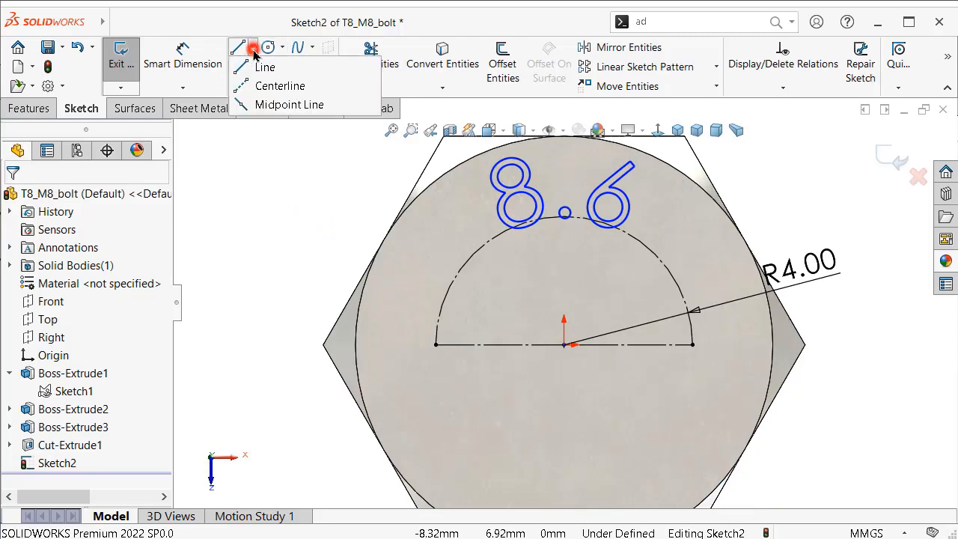
left_click(262, 81)
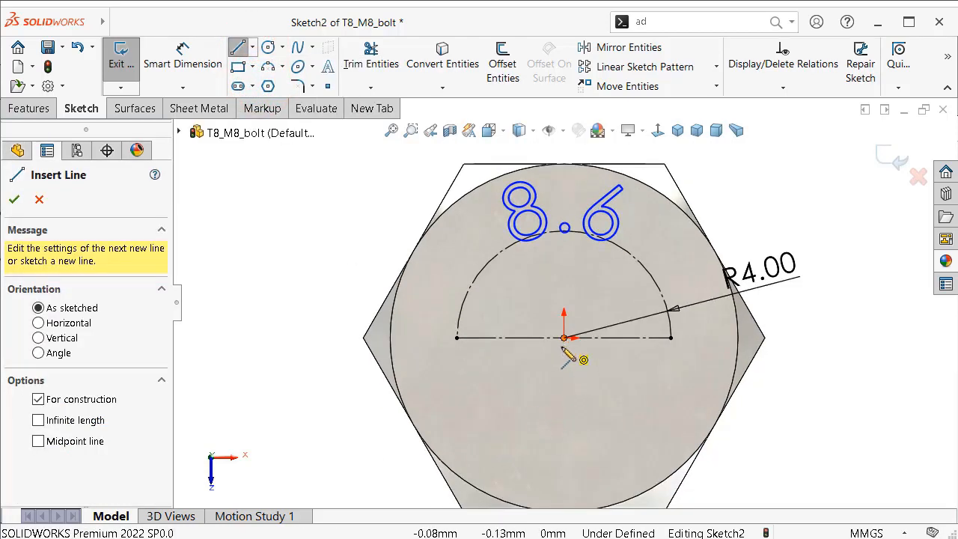
left_click(495, 444)
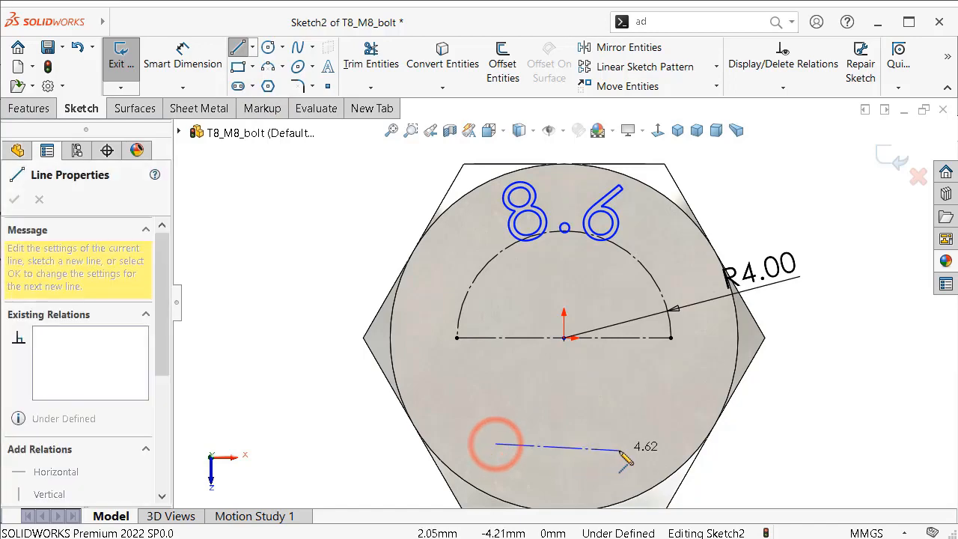
left_click(621, 445)
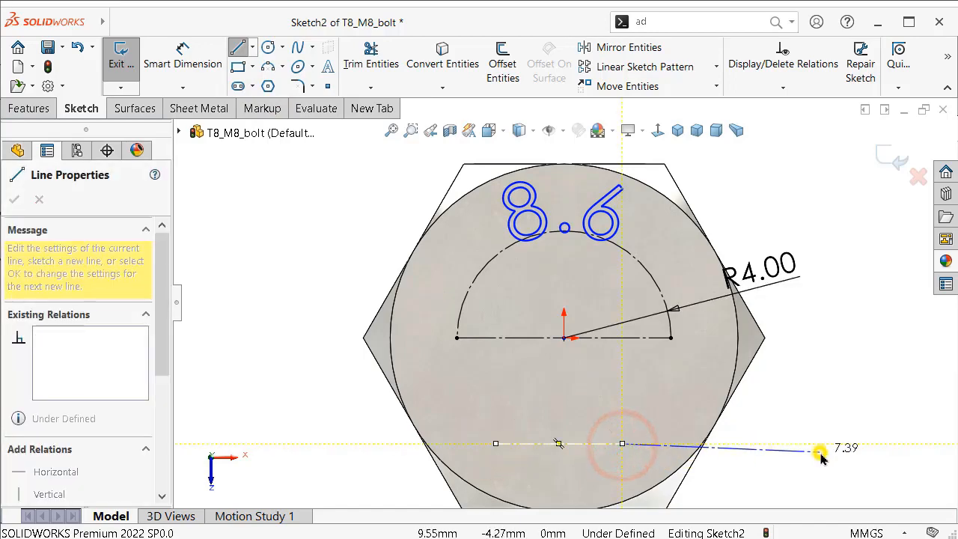
right_click(819, 454)
left_click(842, 461)
Step: Dimension the vertical distance between the lower horizontal centerline and the origin and set it to 4 mm
key("d")
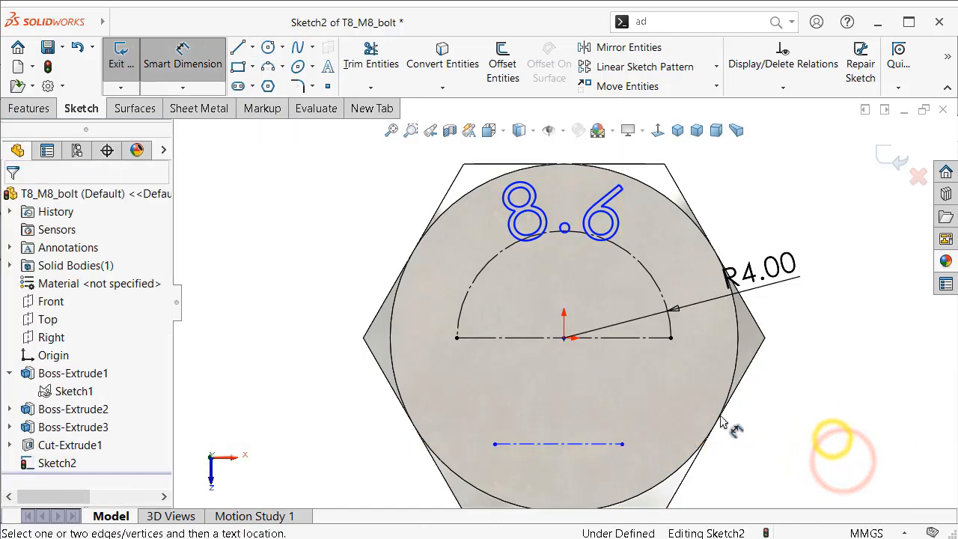
left_click(576, 443)
left_click(563, 337)
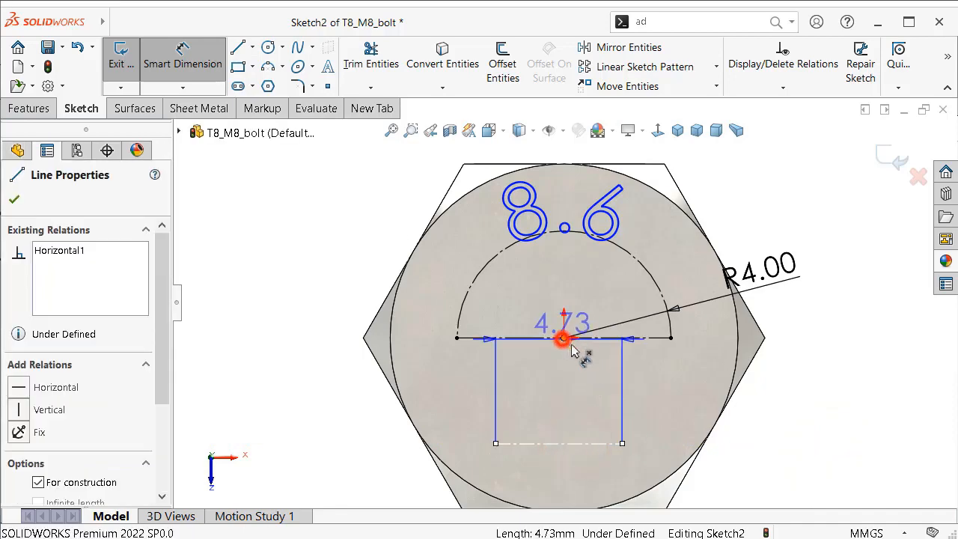
left_click(805, 390)
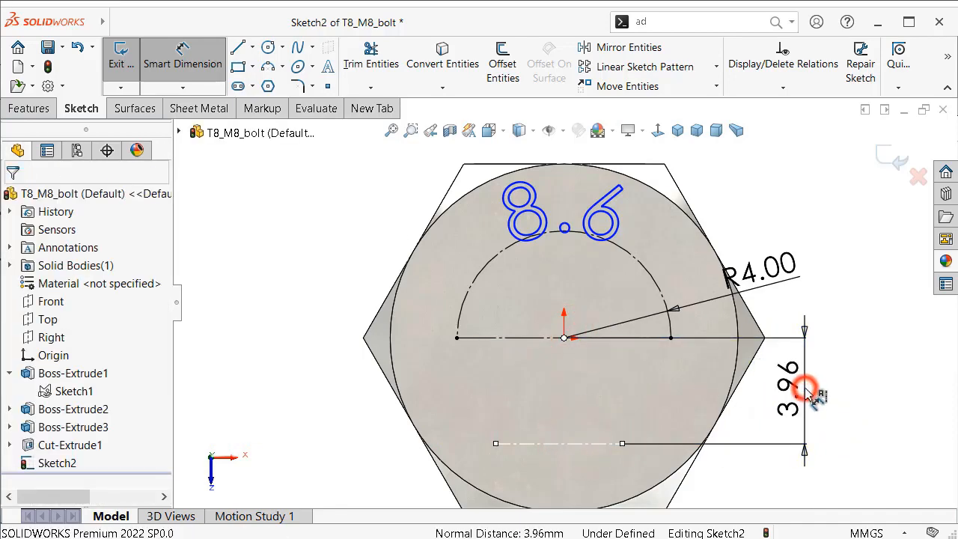
type("4")
key("Return")
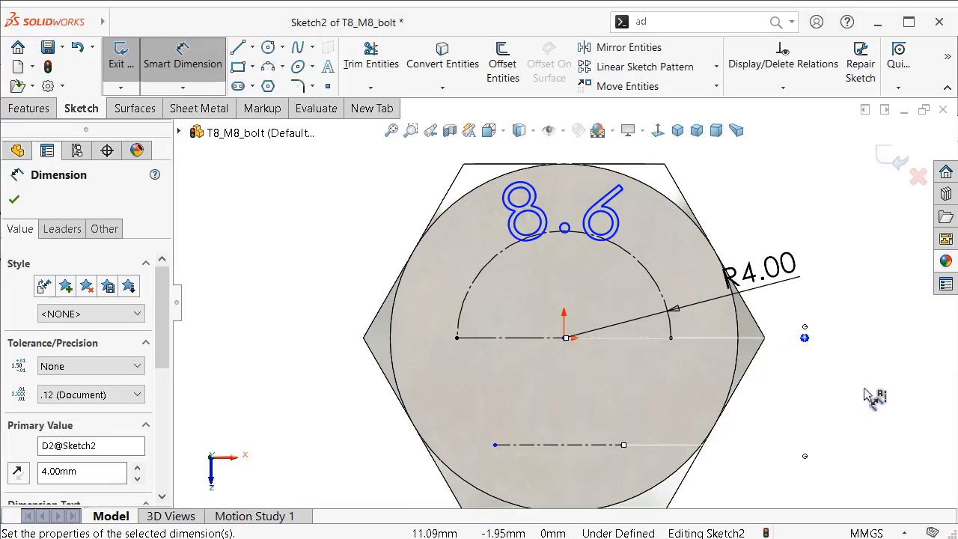
Step: Align the lower centerline's midpoint with the origin using a vertical relation
right_click(572, 446)
left_click(587, 454)
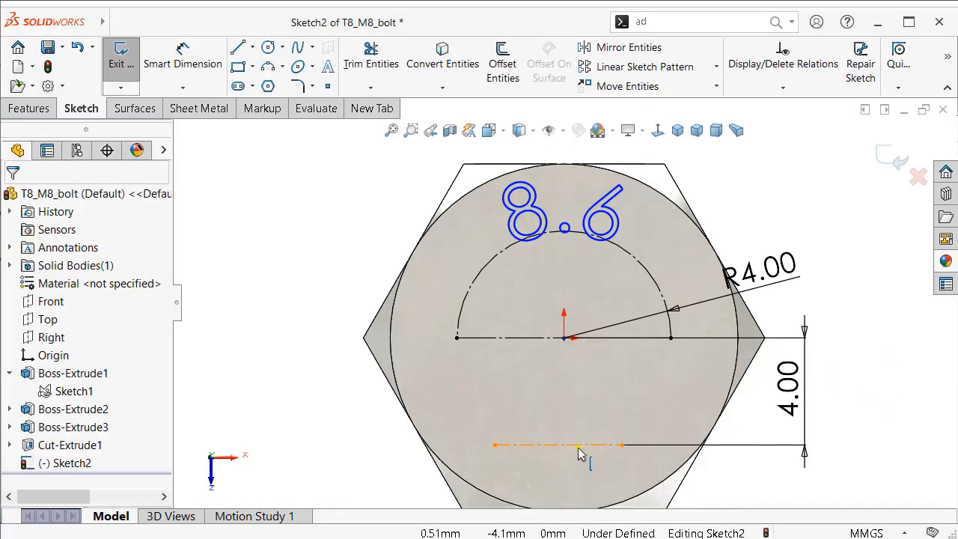
right_click(580, 447)
left_click(616, 455)
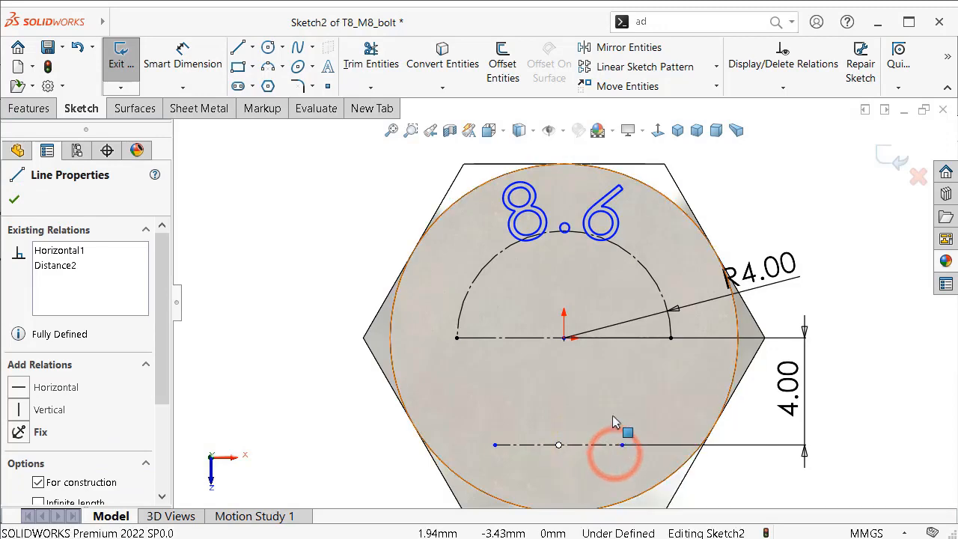
left_click(564, 338, "ctrl")
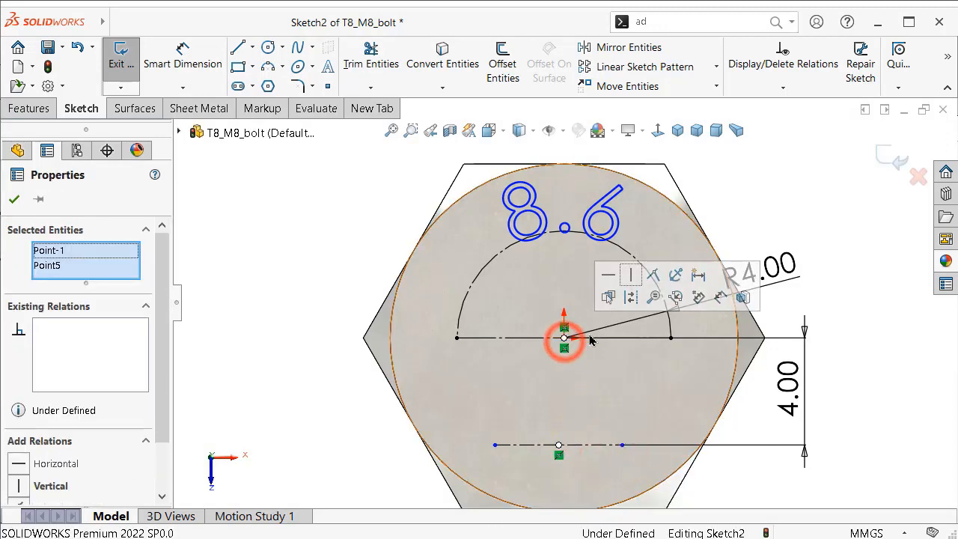
left_click(629, 274)
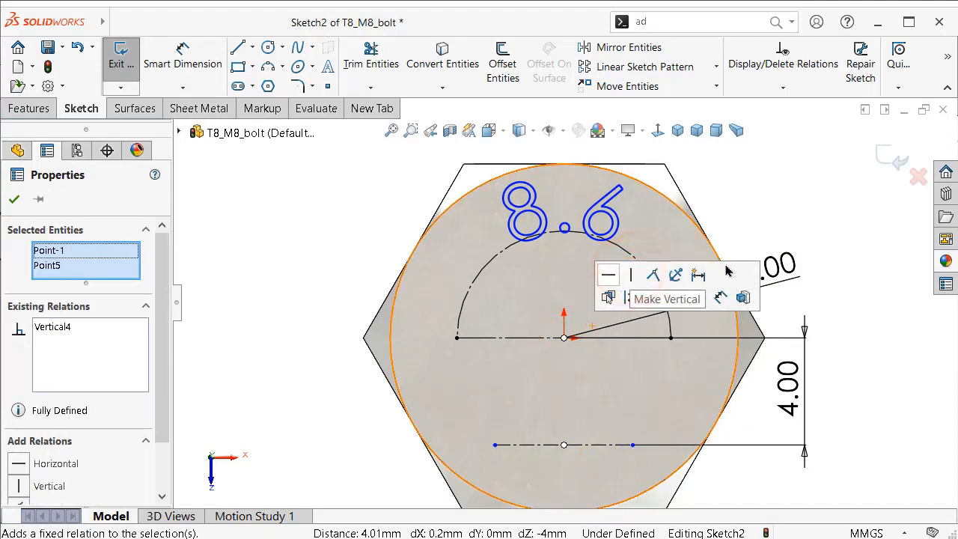
left_click(814, 187)
scroll(597, 397, "down", 2)
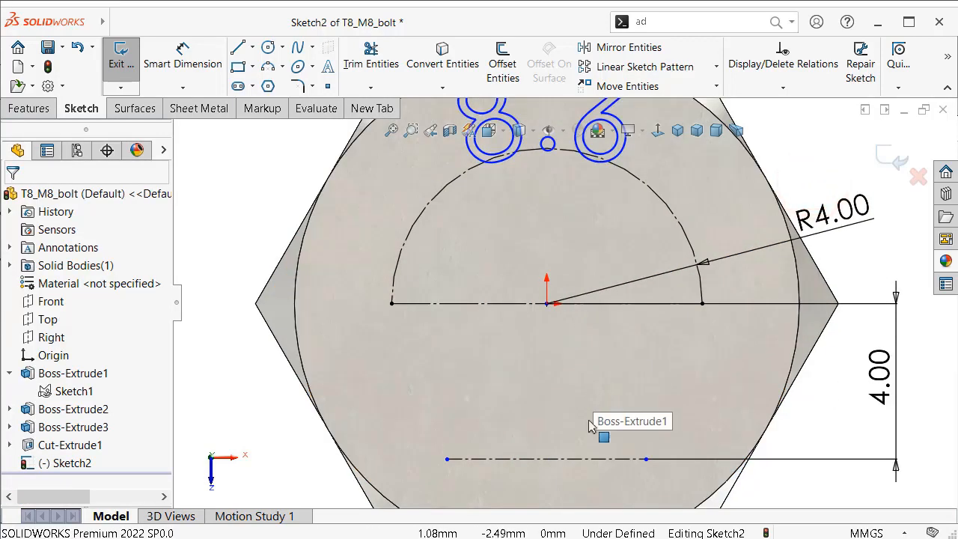
Step: Dimension the lower centerline's length and link it by equation to the vertical distance dimension D2@Sketch2
scroll(603, 442, "up", 4)
right_click_drag(713, 465, 725, 387)
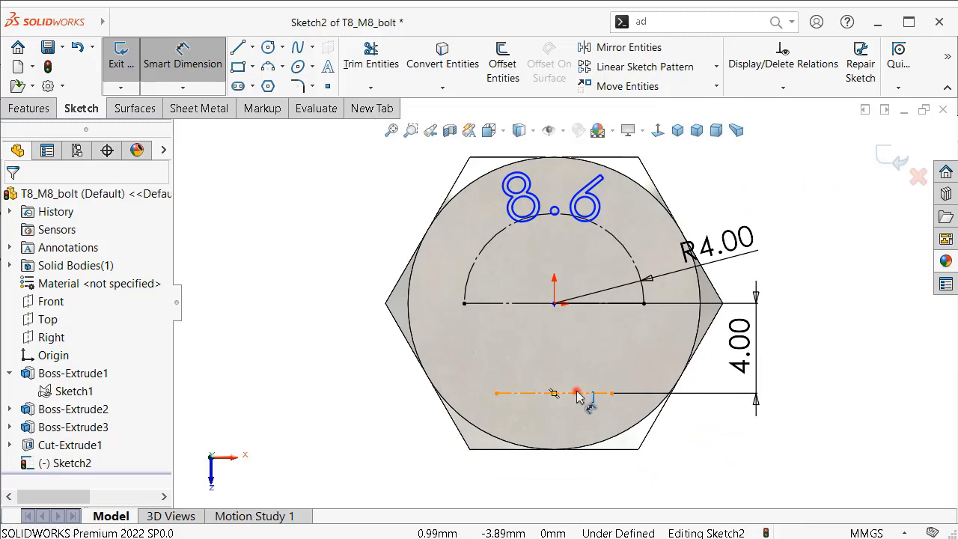
left_click(577, 393)
left_click(585, 442)
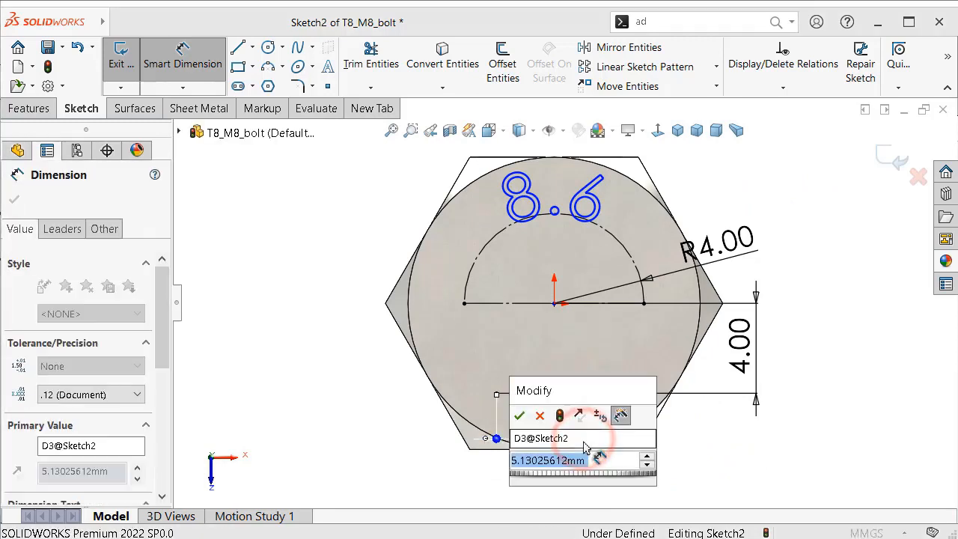
type("=")
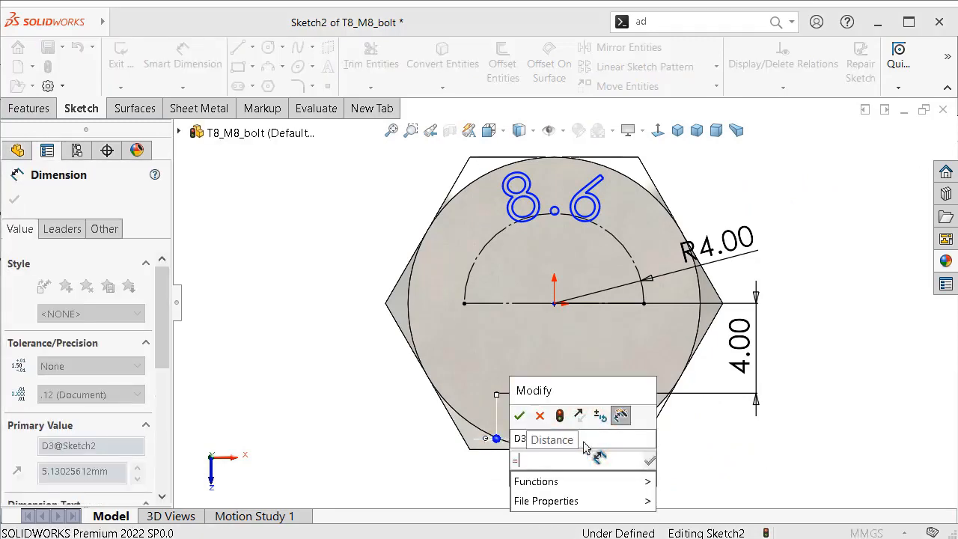
left_click(739, 346)
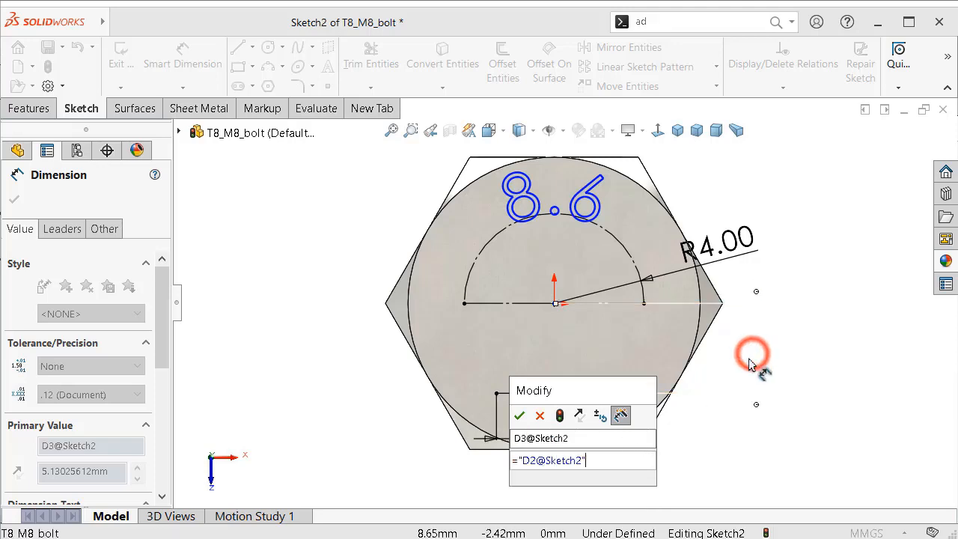
key("Return")
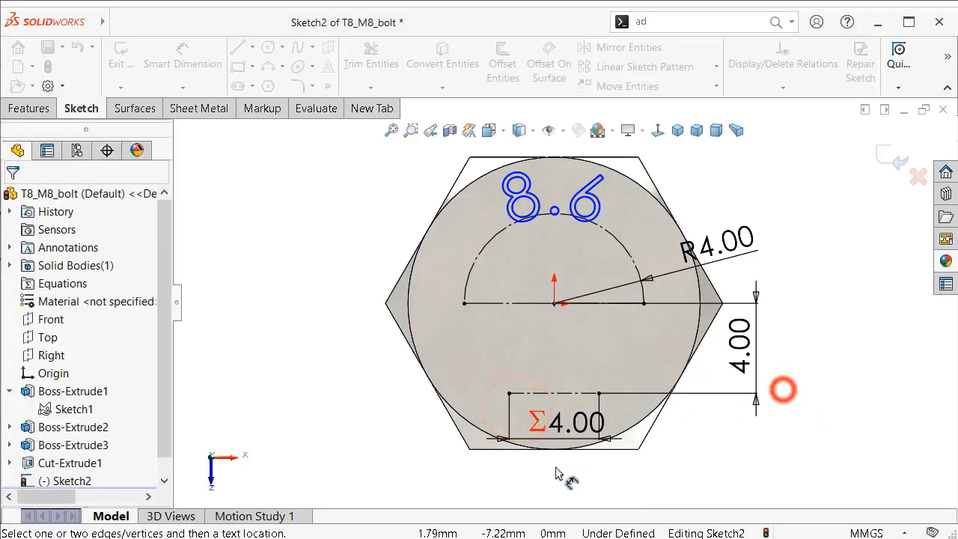
Step: Start a sketch text along the lower centerline and enter FT as its text
scroll(552, 338, "down", 3)
scroll(669, 436, "down", 1)
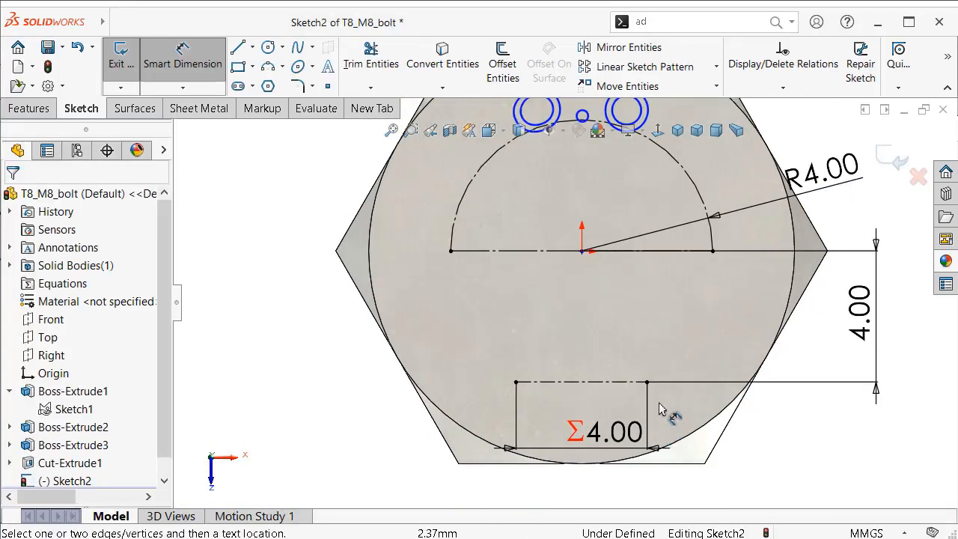
scroll(631, 315, "up", 1)
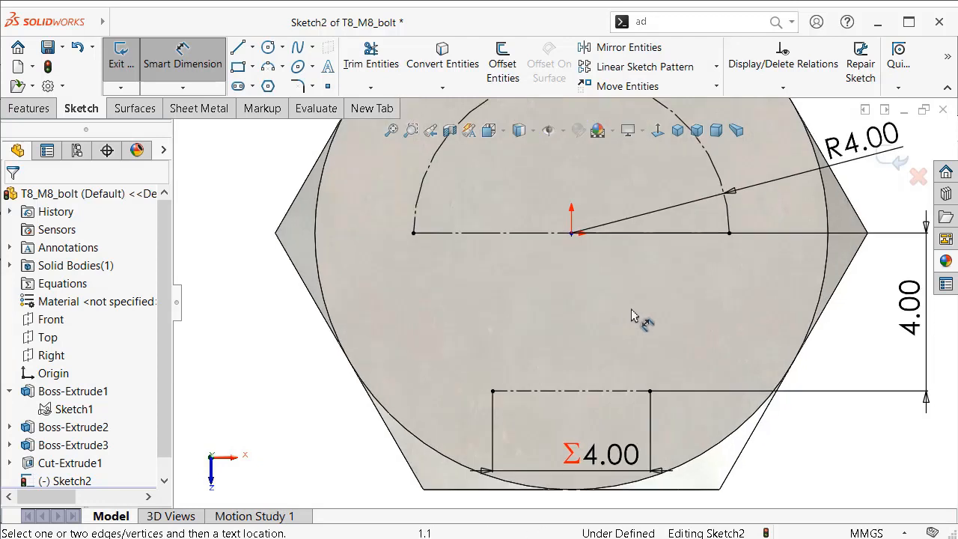
left_click(328, 67)
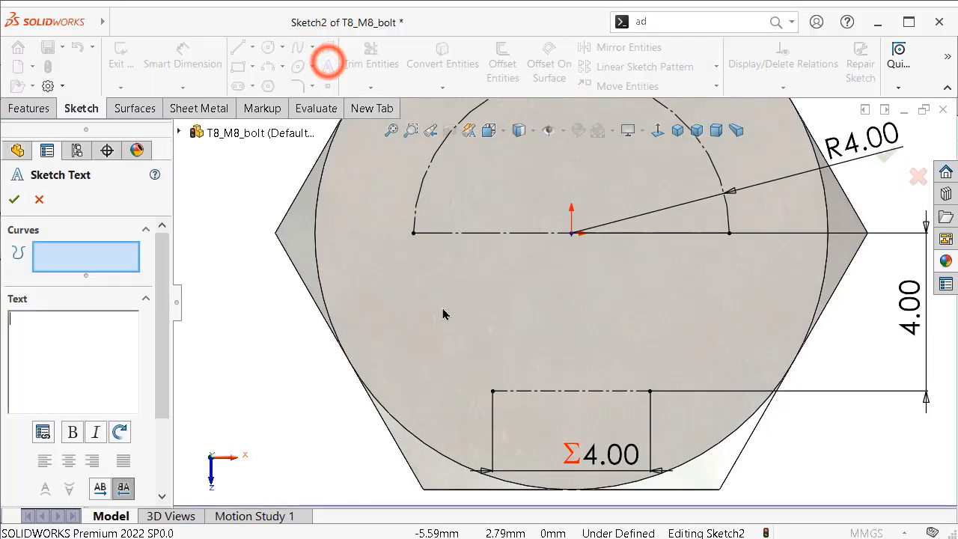
left_click(552, 392)
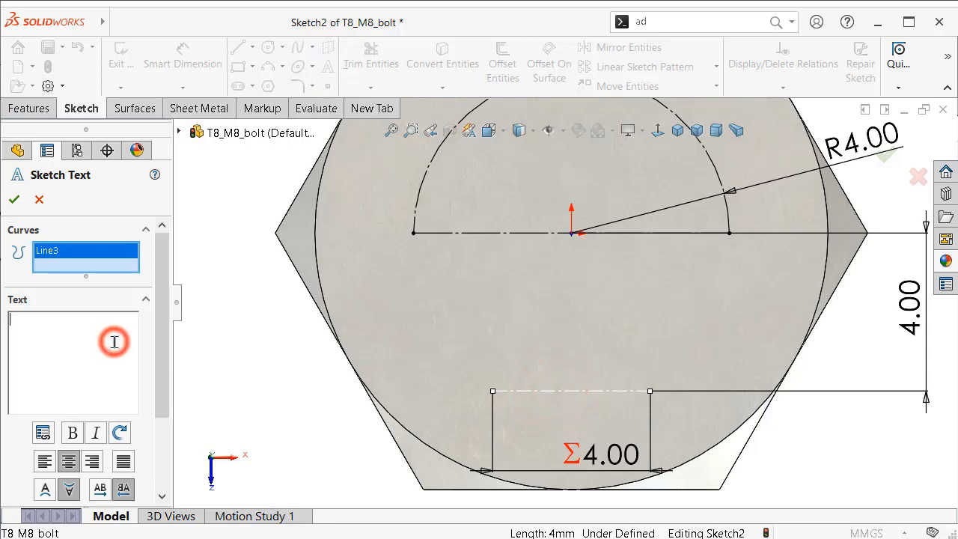
type("FT")
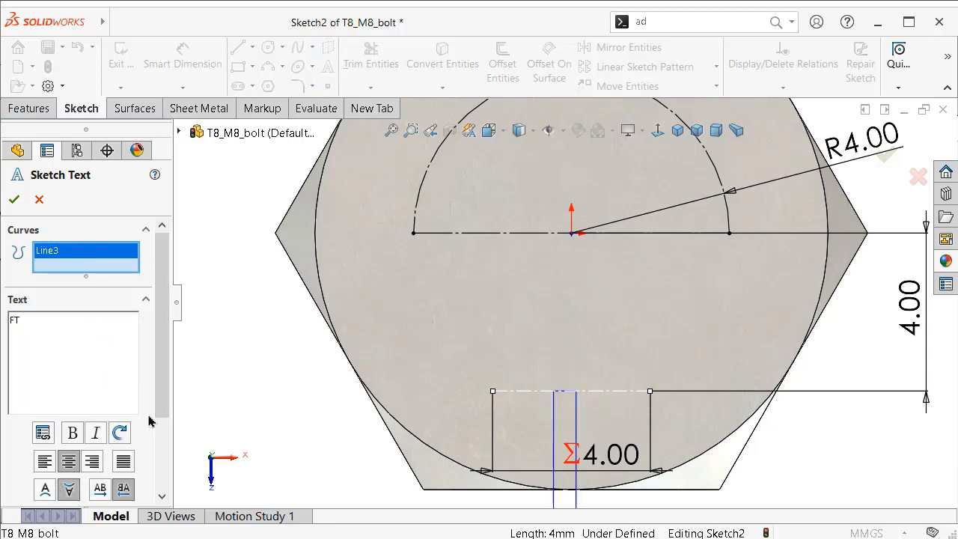
Step: Turn off the document font for the FT text and set its font height to 8 points
left_click_drag(161, 387, 161, 460)
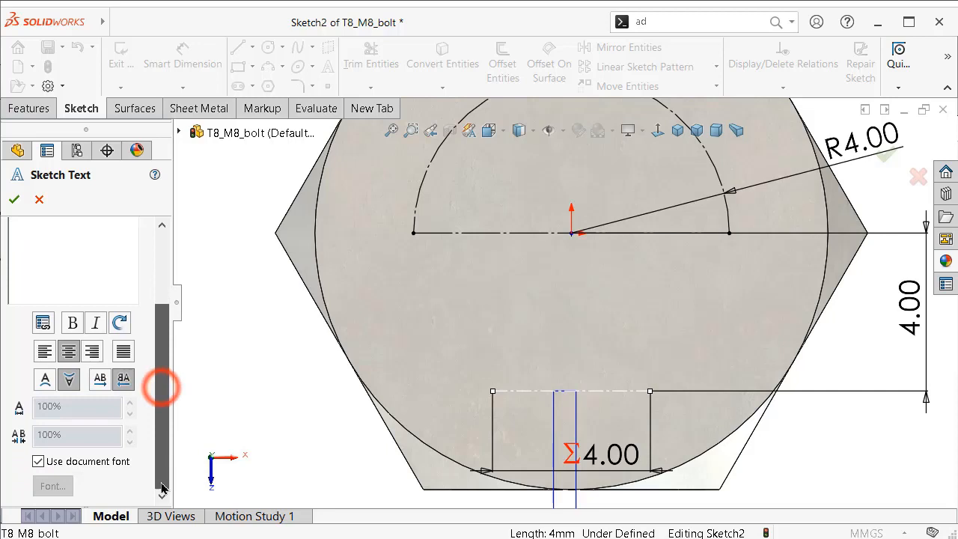
left_click(38, 462)
left_click(53, 486)
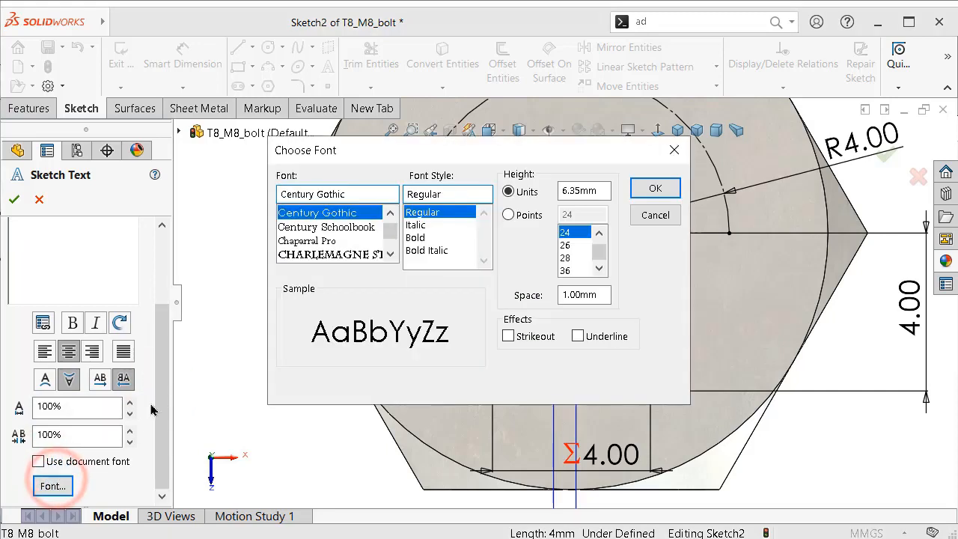
left_click(509, 215)
left_click(576, 214)
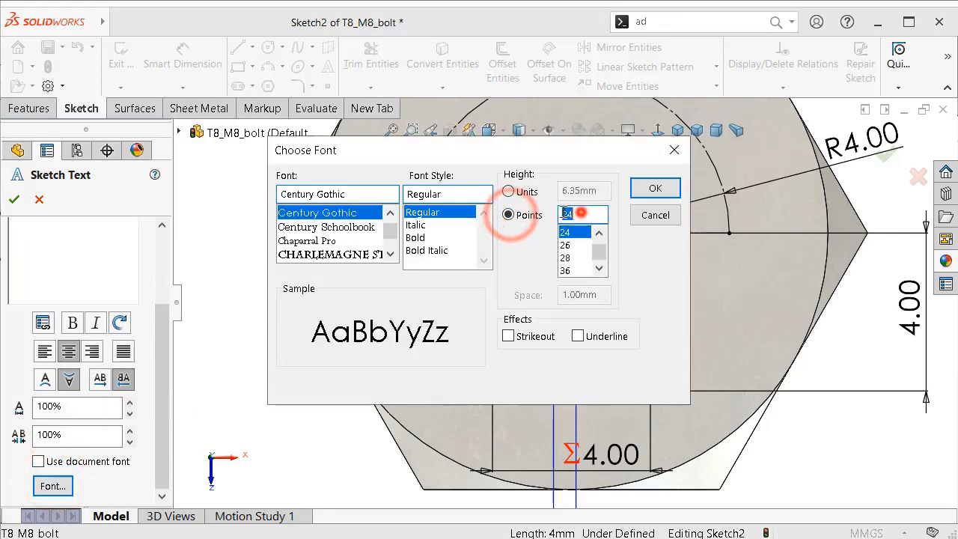
type("8")
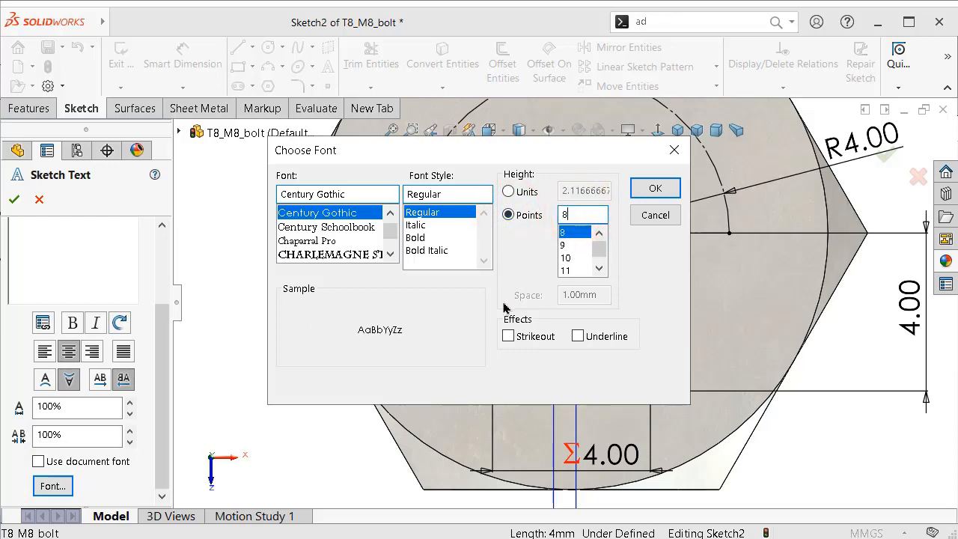
left_click(645, 187)
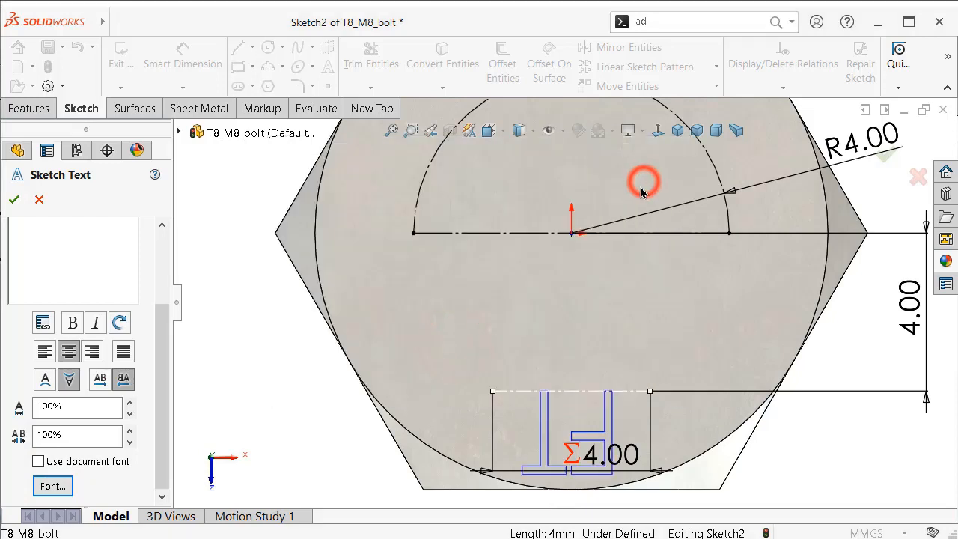
Step: Remove the vertical and horizontal flips from the FT text and accept the sketch text
left_click(45, 381)
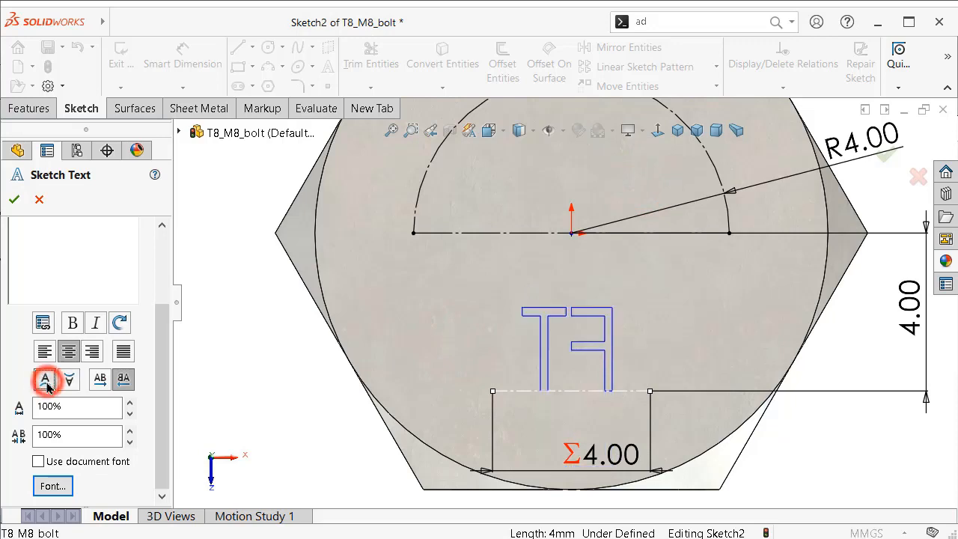
left_click(99, 380)
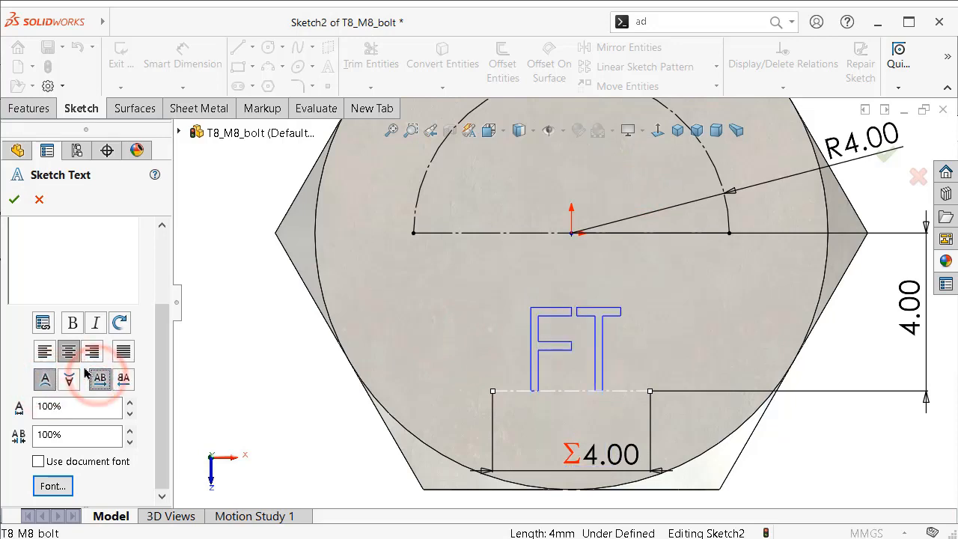
scroll(463, 345, "up", 3)
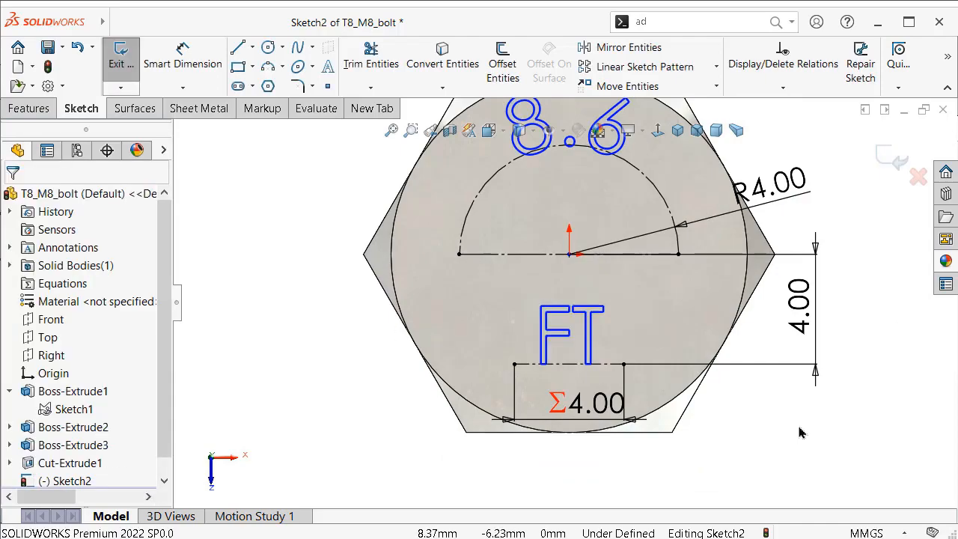
Step: Exit the marking sketch and start a Wrap feature from it
mouse_move(802, 432)
middle_mouse_down()
mouse_move(731, 298)
mouse_move(672, 298)
middle_mouse_up()
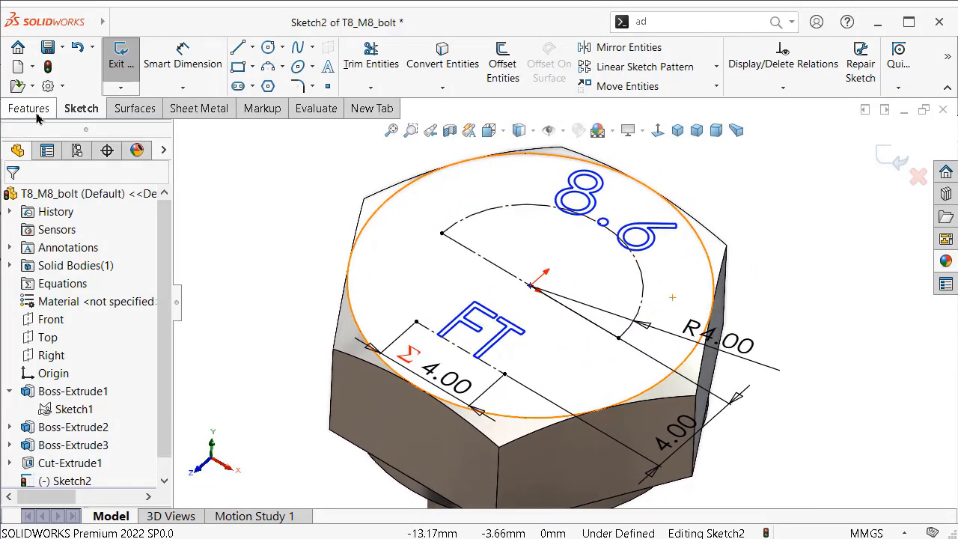
left_click(891, 158)
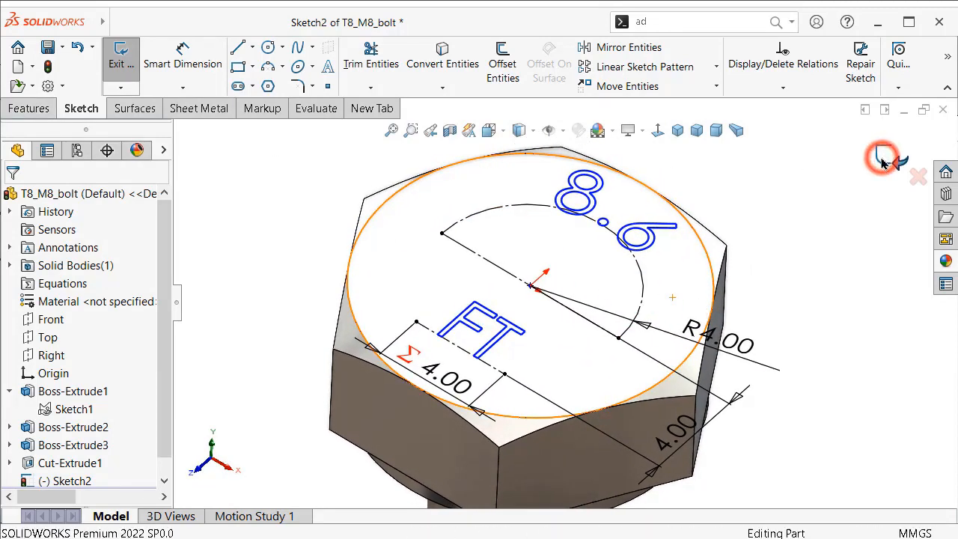
left_click(945, 58)
left_click(771, 47)
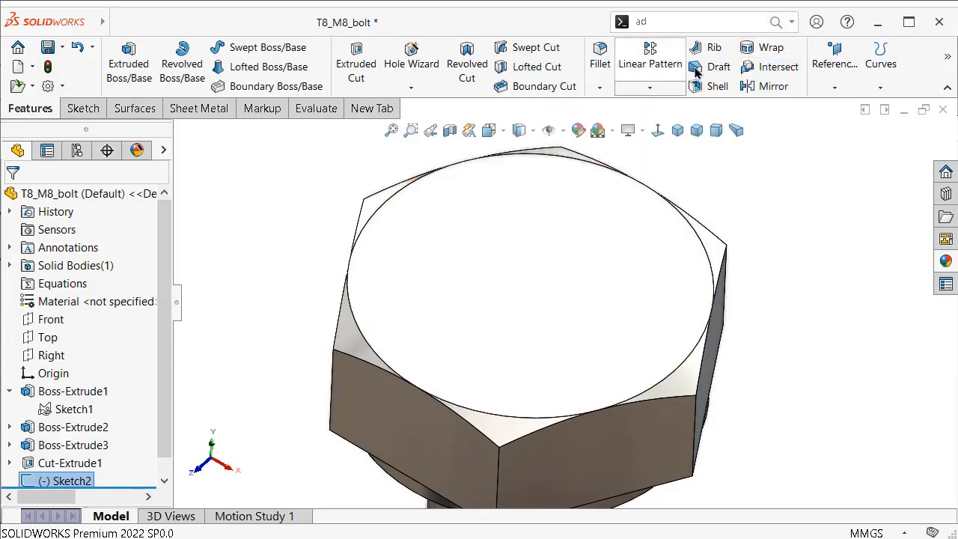
left_click(768, 49)
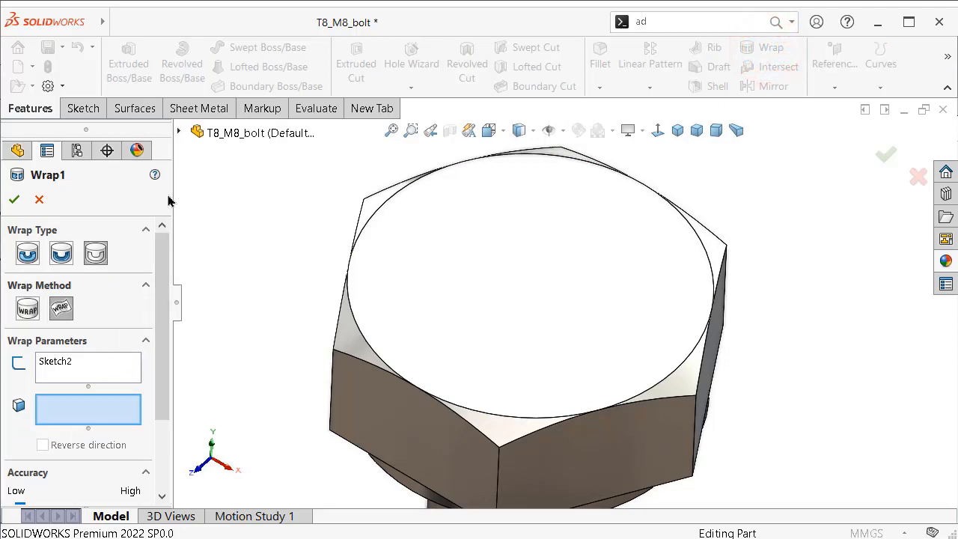
Step: Set the wrap type to Emboss with a 0.25 mm thickness and select the bolt head's flat end face as target
left_click(63, 363)
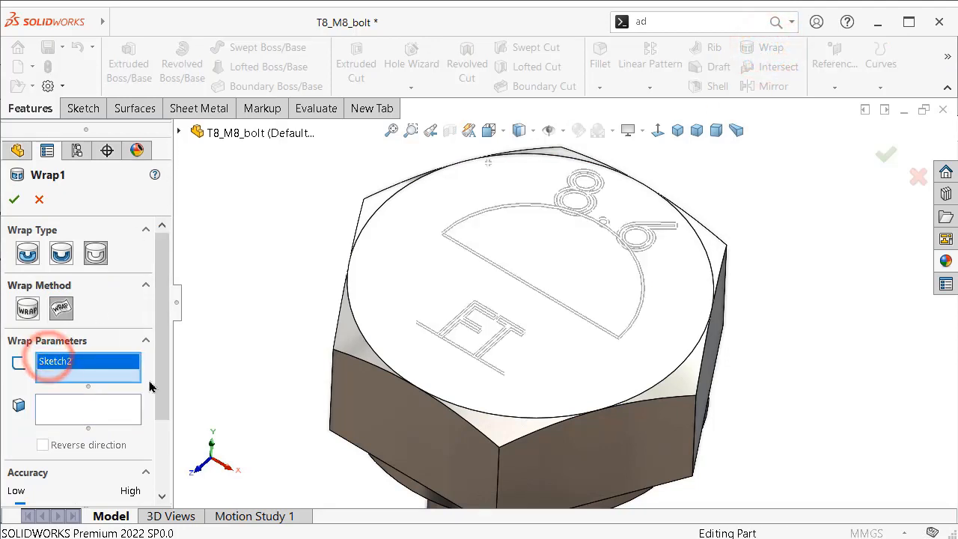
left_click(27, 254)
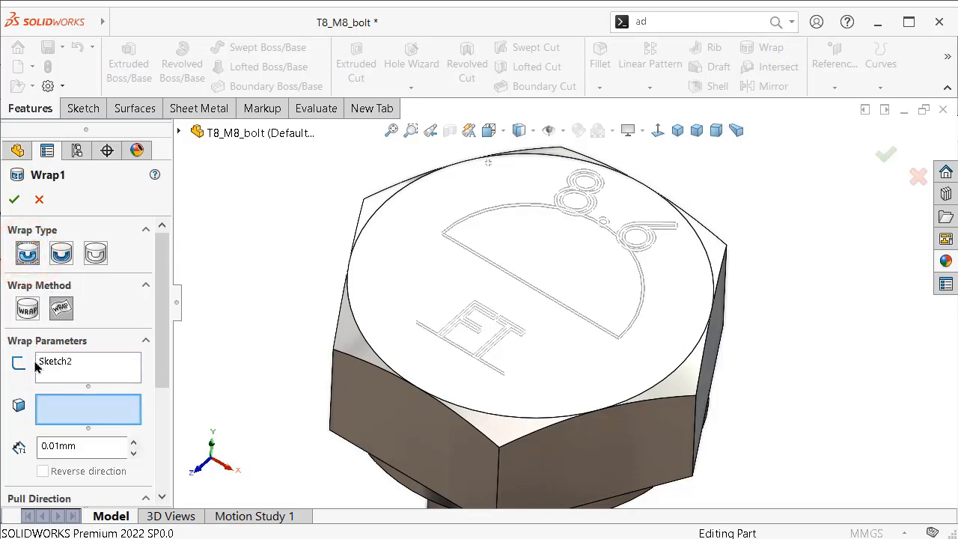
left_click_drag(84, 447, 33, 447)
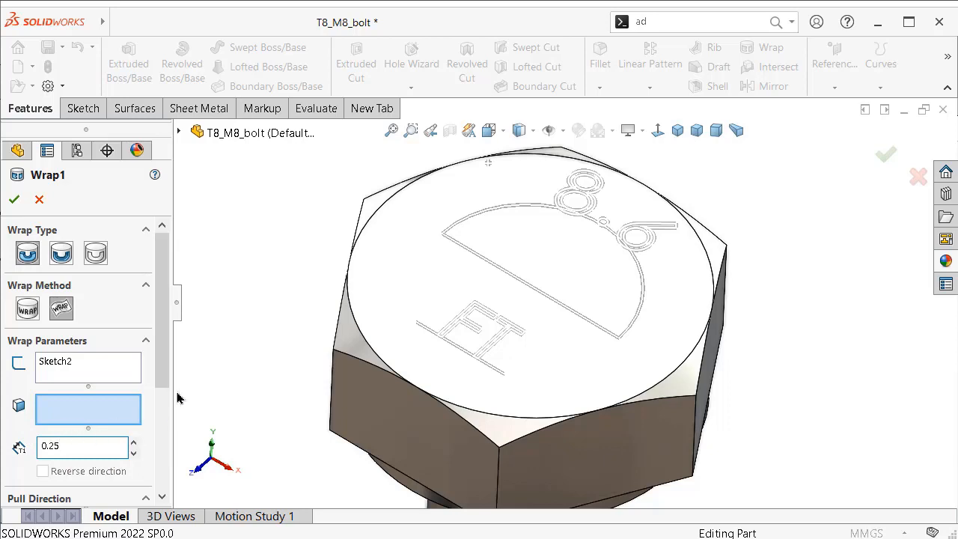
left_click(397, 299)
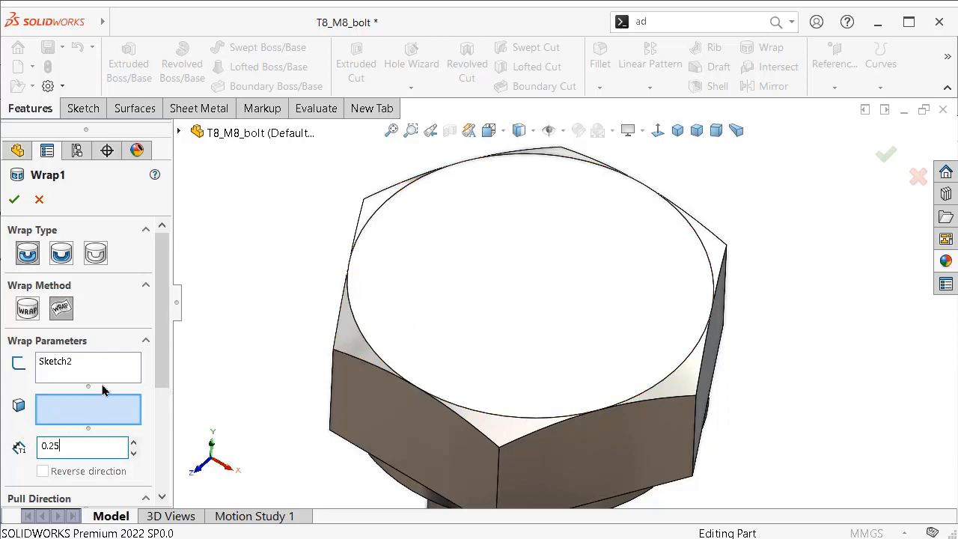
left_click(381, 262)
middle_click_drag(303, 309, 302, 250)
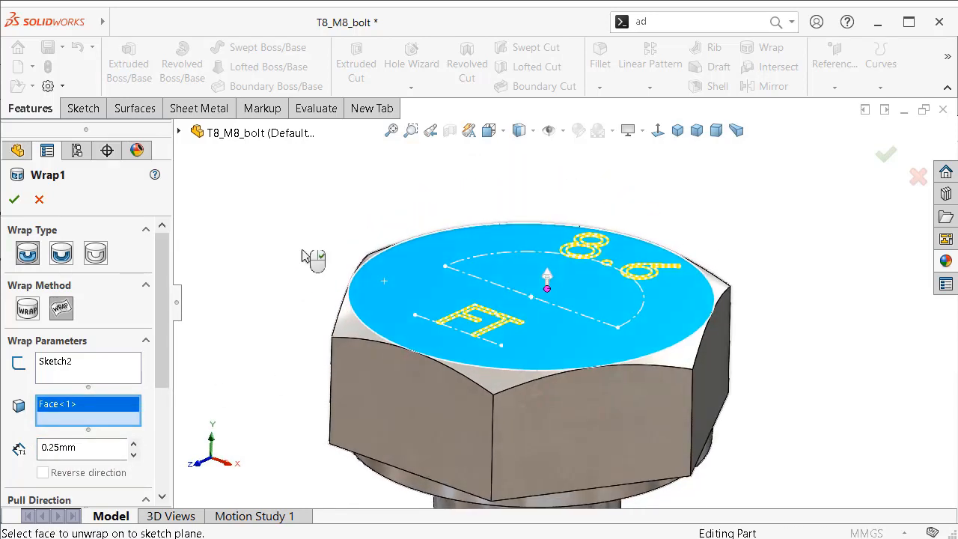
scroll(396, 286, "down", 1)
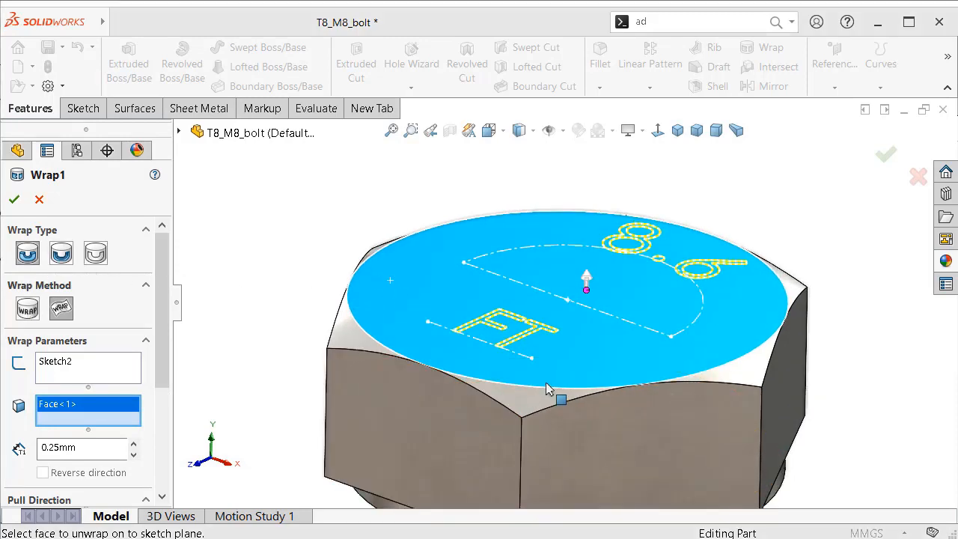
middle_click_drag(549, 392, 667, 424)
scroll(599, 359, "down", 1)
scroll(592, 355, "down", 1)
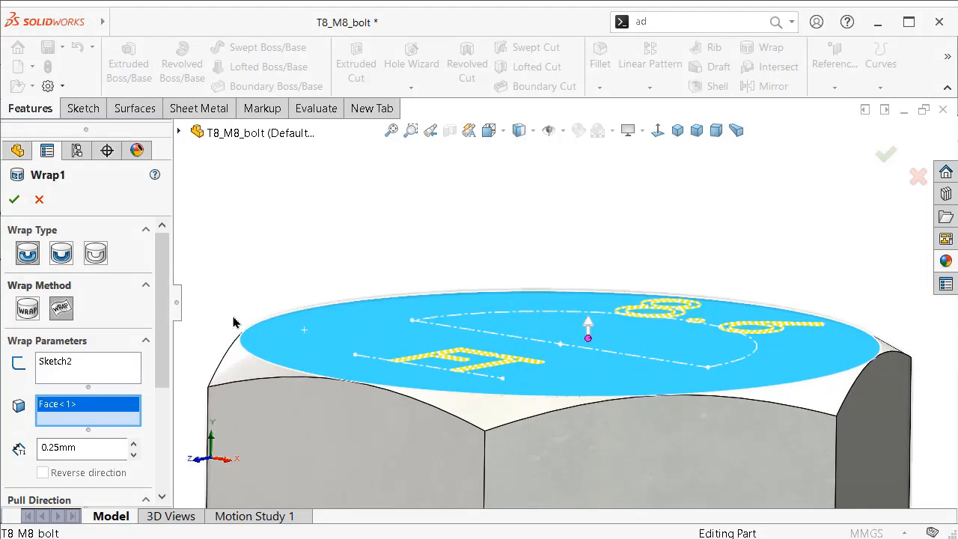
Step: Switch the emboss wrap to the Analytical method and accept the feature
left_click(28, 253)
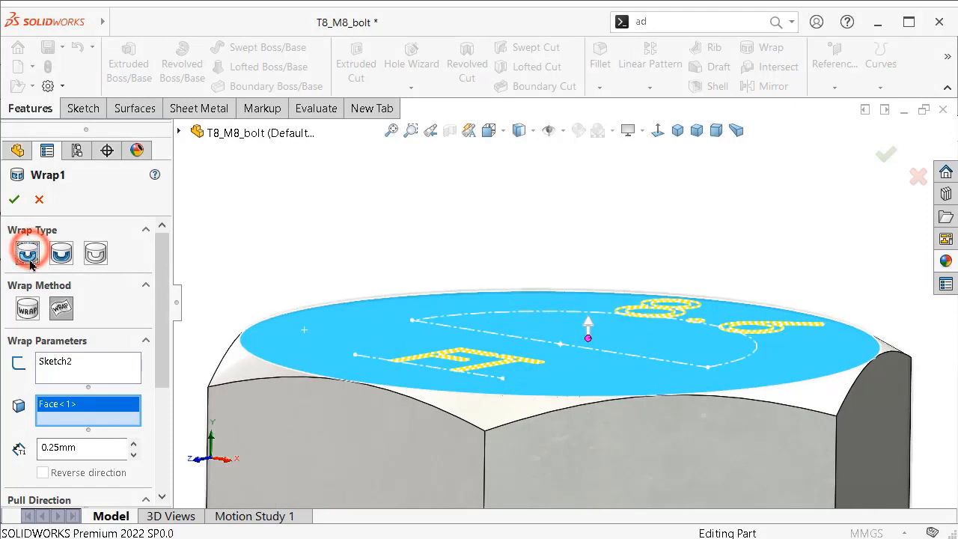
left_click(27, 308)
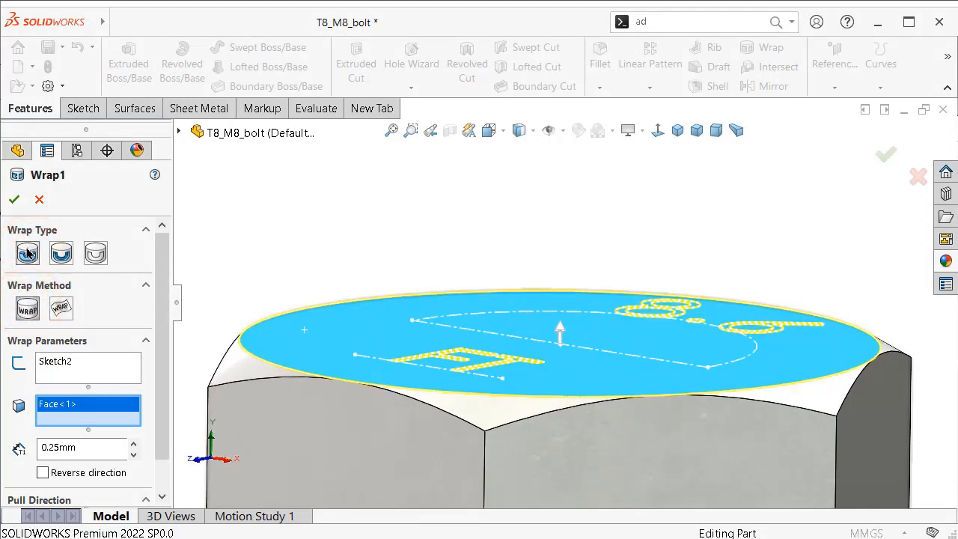
left_click_drag(162, 295, 164, 365)
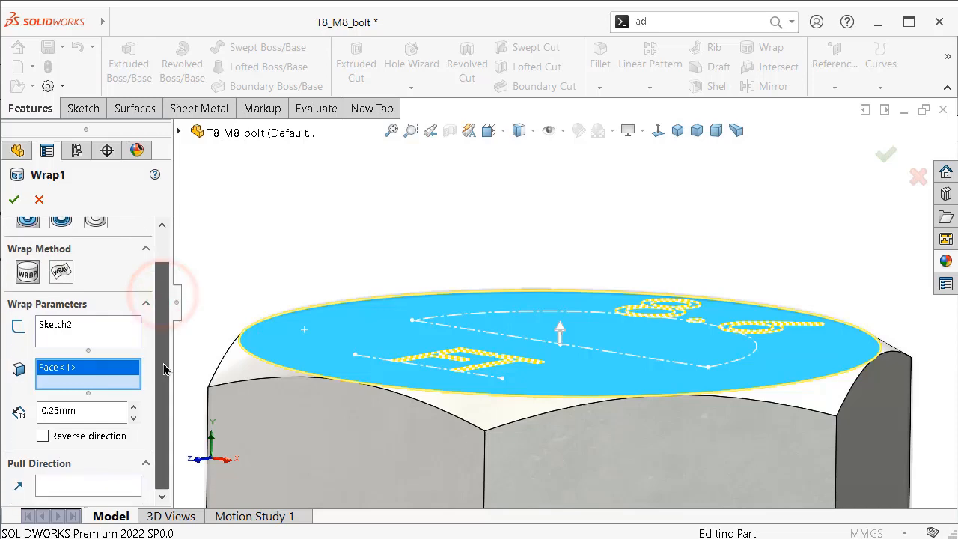
left_click(13, 201)
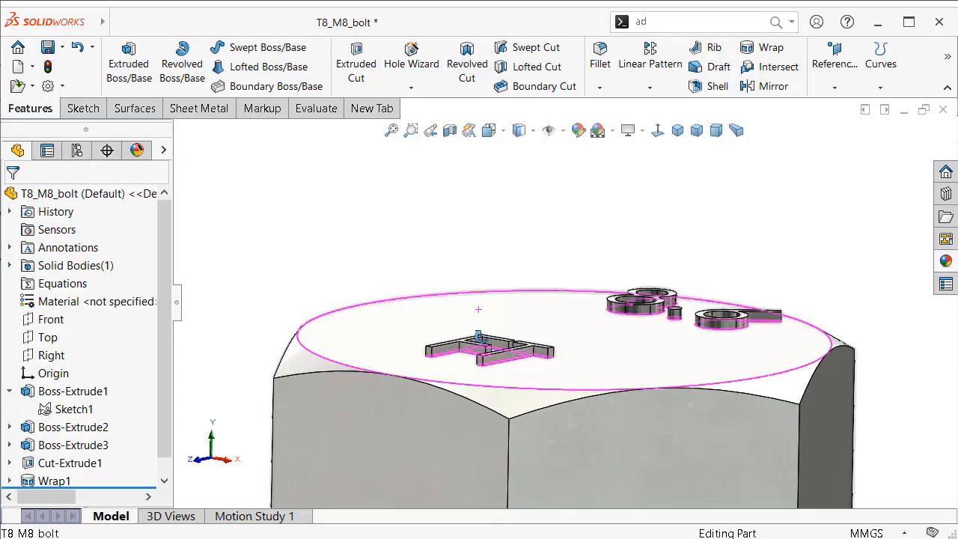
middle_click_drag(479, 337, 528, 400)
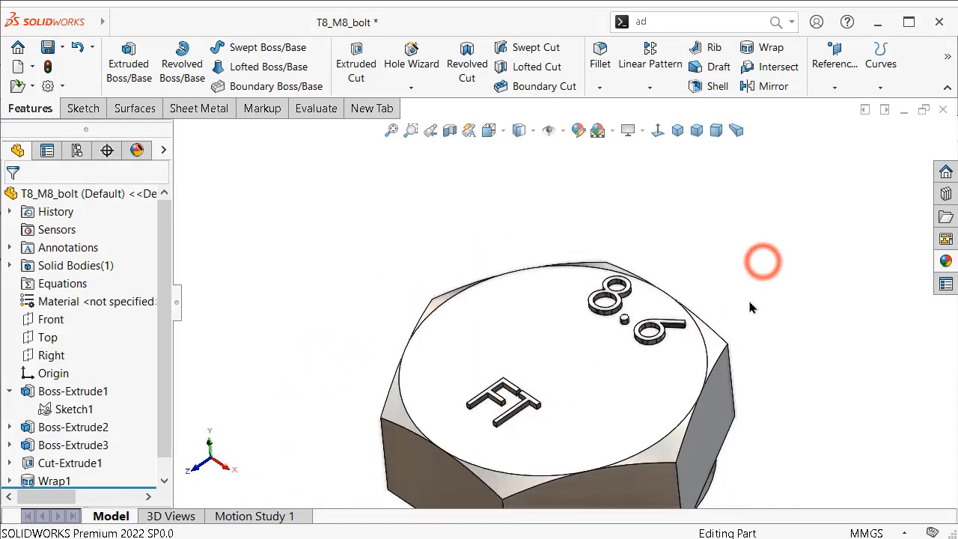
middle_click_drag(750, 307, 687, 315)
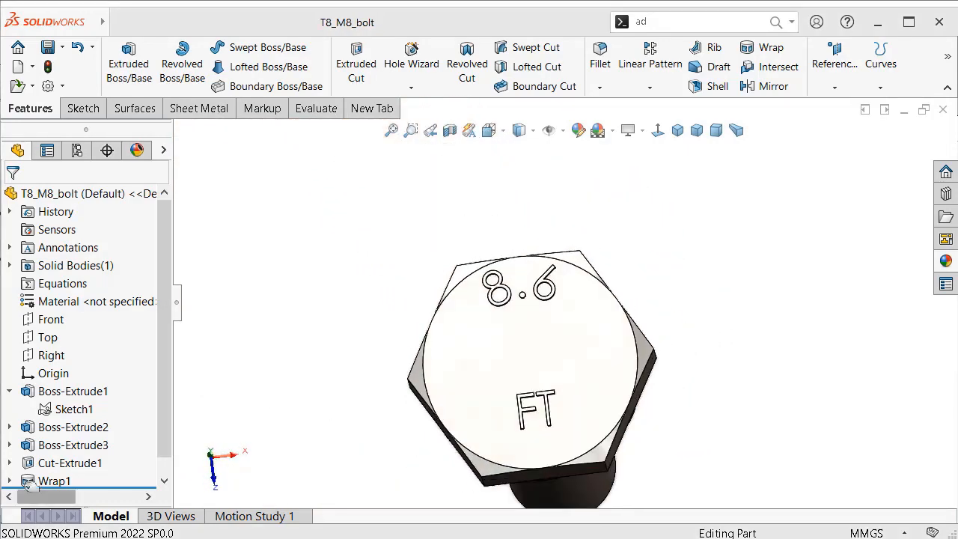
Step: Reopen the wrap's marking sketch for editing and set the text guide arc's radius to 3 mm
left_click(9, 482)
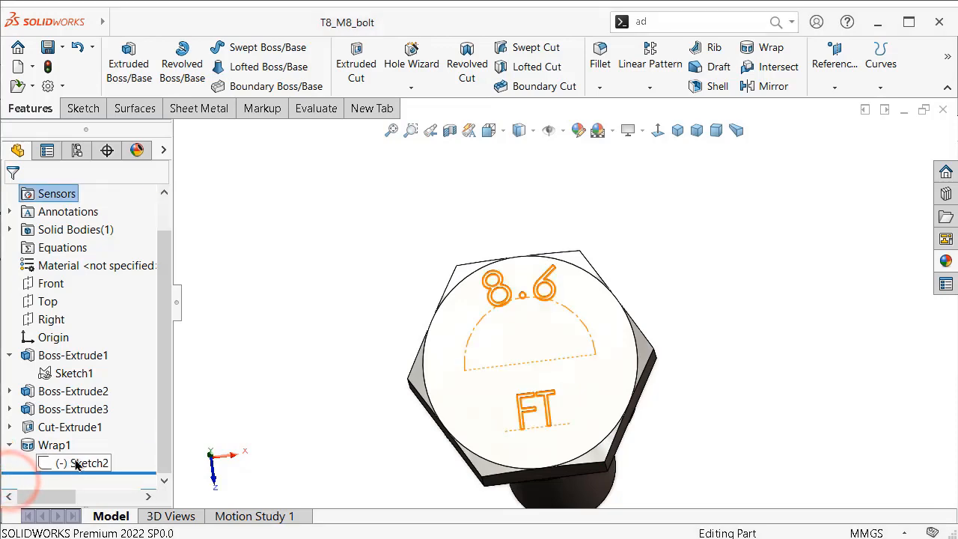
left_click(74, 458)
left_click(84, 414)
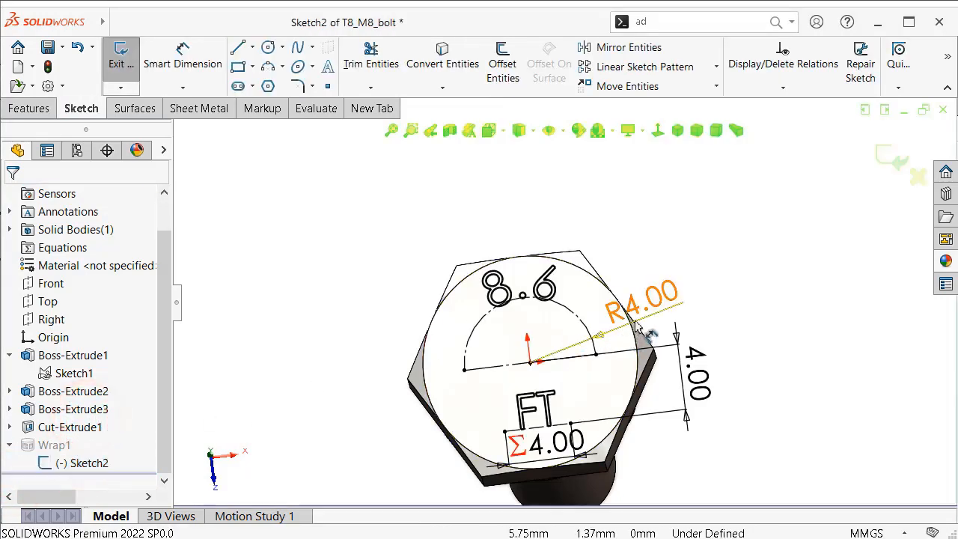
double_click(645, 307)
type("3")
key("Return")
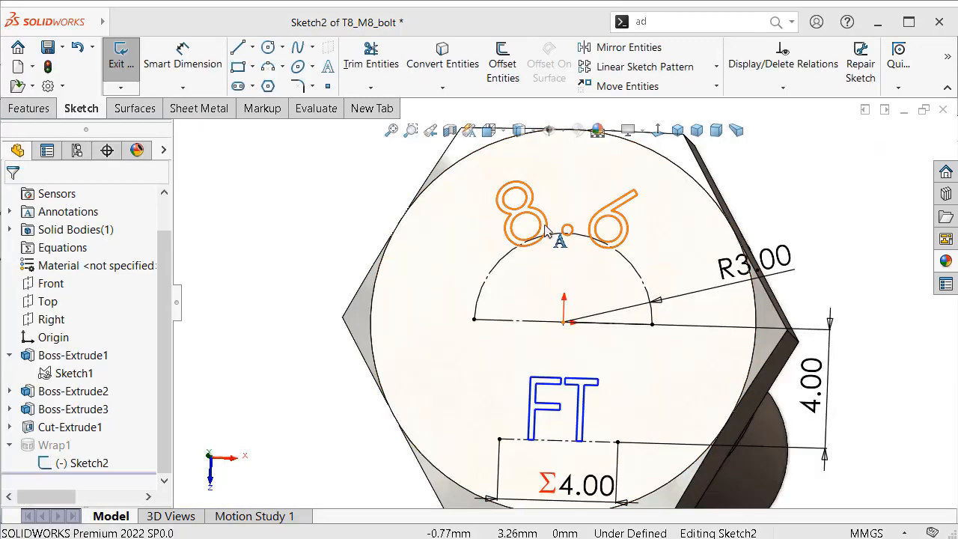
Step: Change the sketch text along the arc to 8.1 and exit the marking sketch
double_click(546, 233)
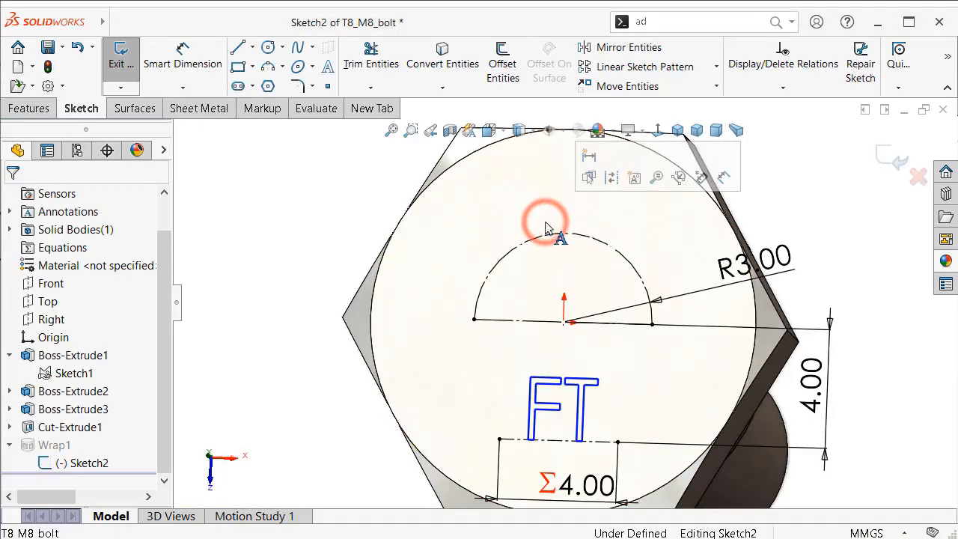
left_click(161, 329)
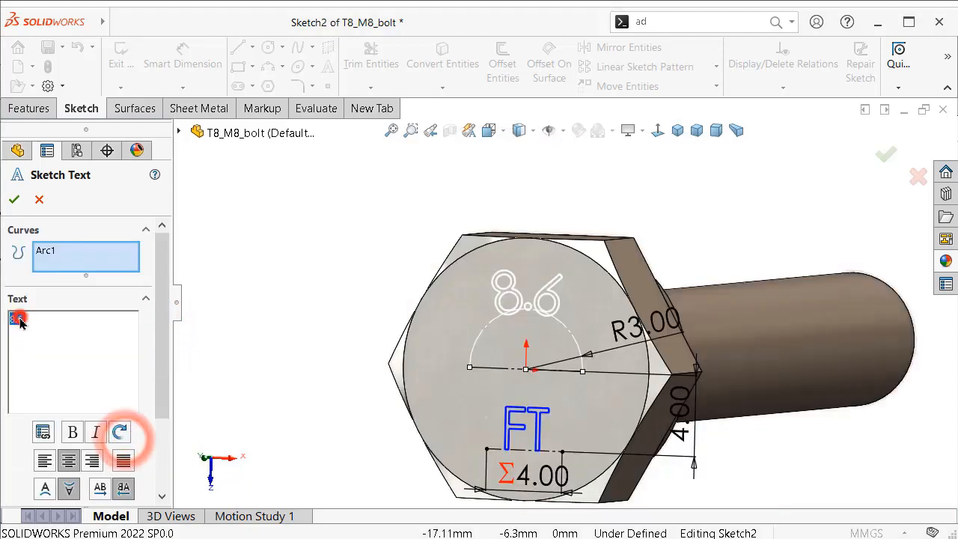
left_click(21, 320)
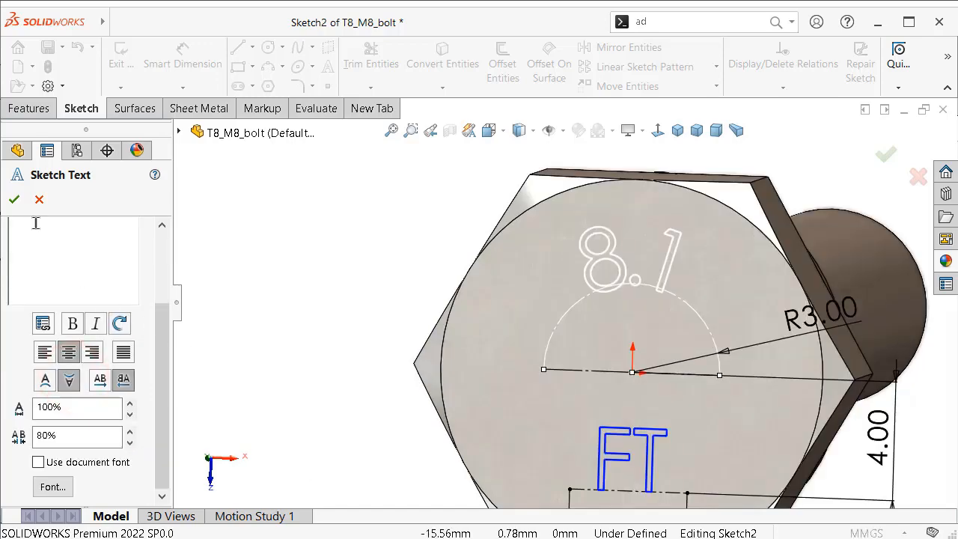
left_click(15, 201)
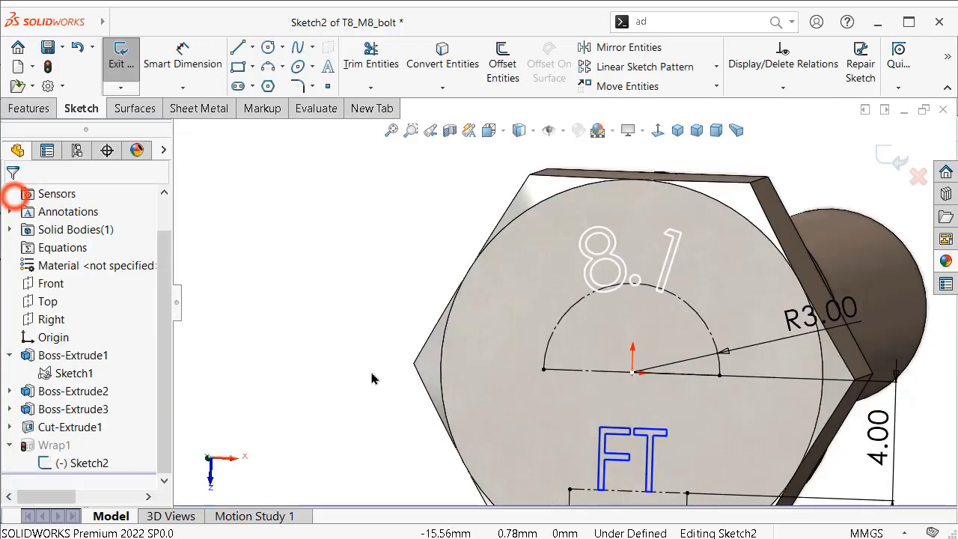
left_click(880, 142)
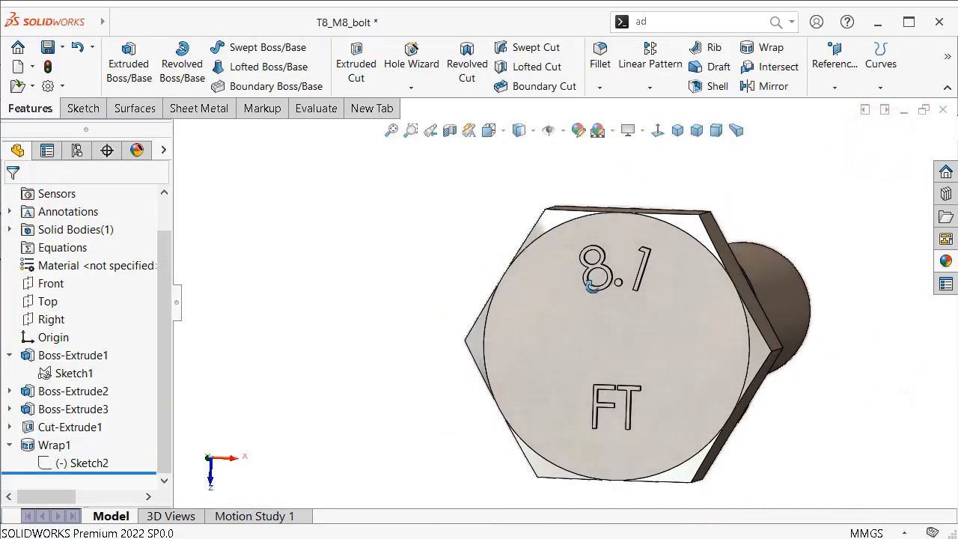
Step: Start a Thread on the shank's free end edge and end it Up To Selection at the collar face under the head
middle_click_drag(592, 287, 524, 314)
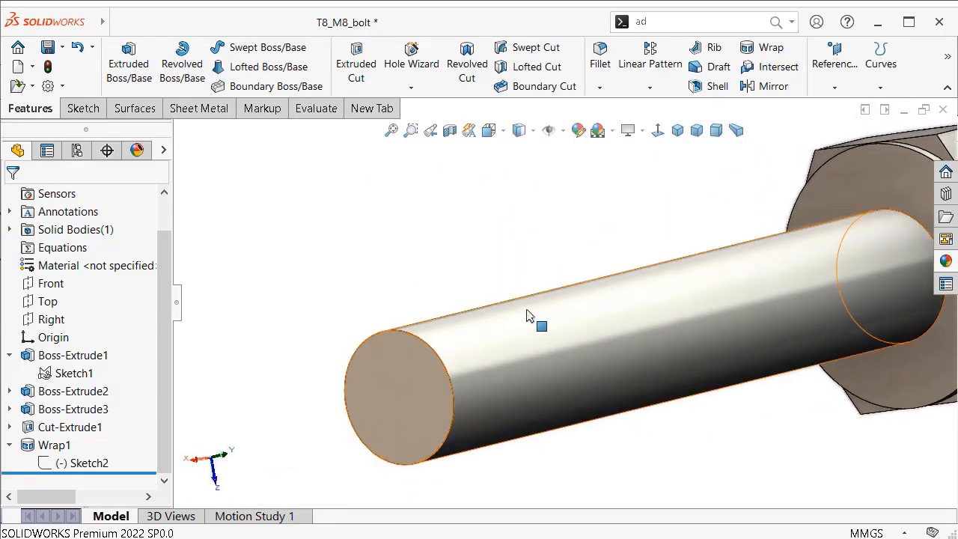
middle_click_drag(502, 291, 440, 257)
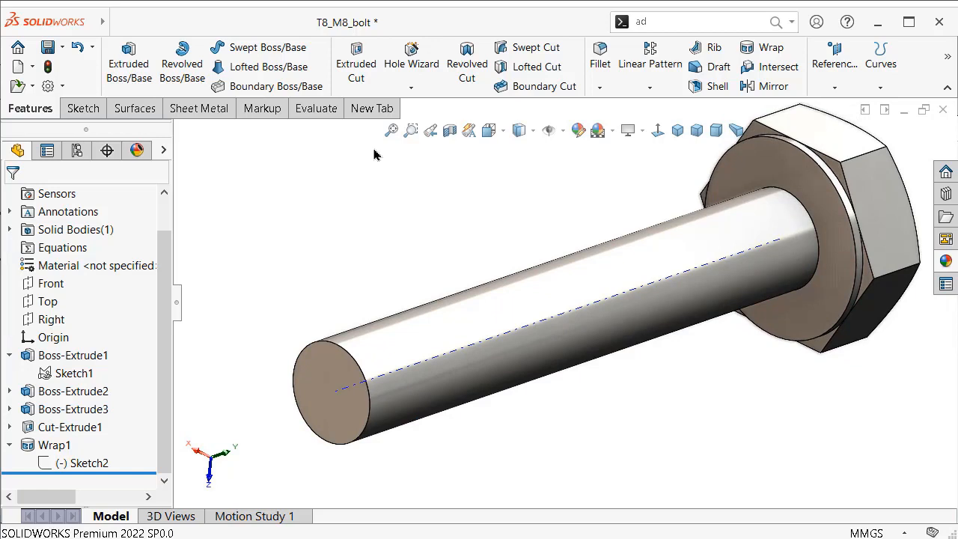
left_click(411, 87)
left_click(422, 141)
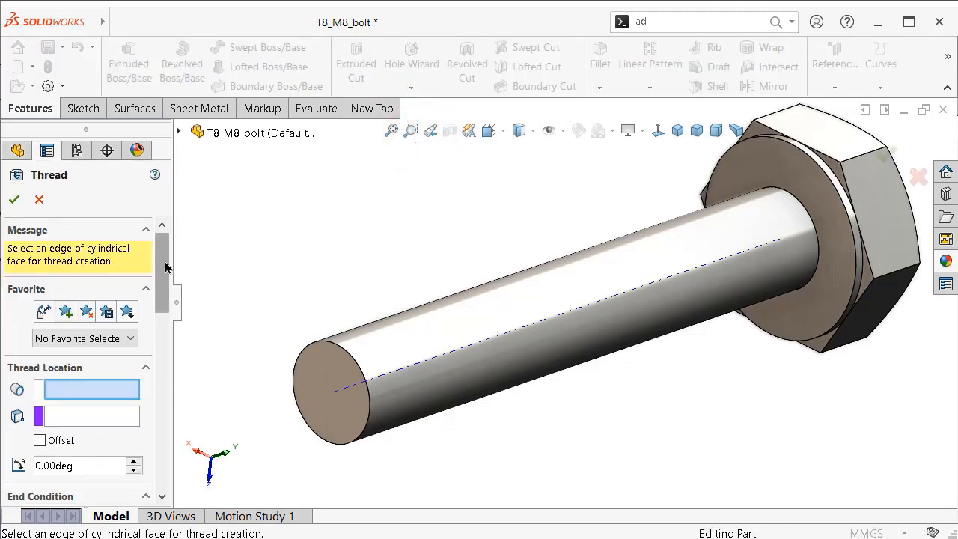
left_click(324, 349)
left_click_drag(159, 287, 148, 339)
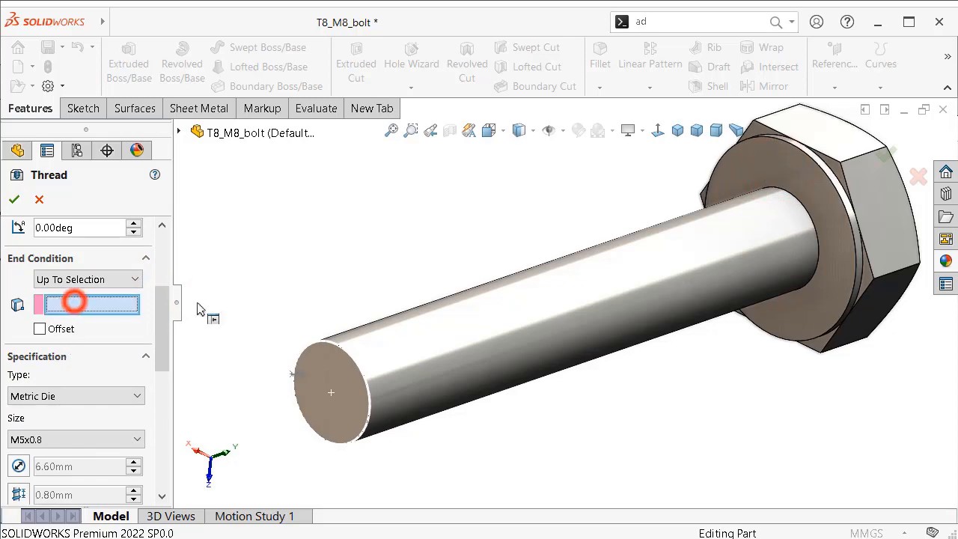
middle_click_drag(636, 232, 354, 315)
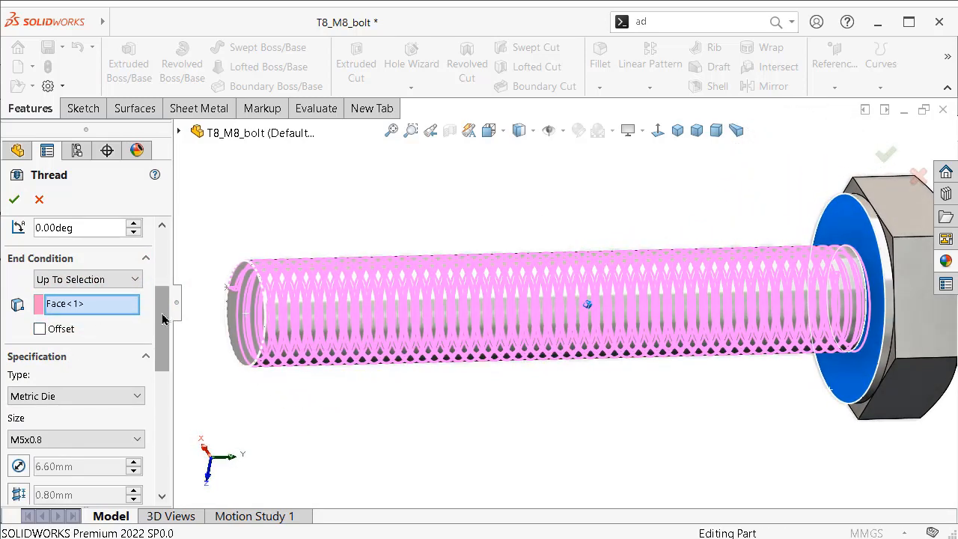
Step: Set the Metric Die thread size to M8x1.0 and the thread method to Extrude thread
left_click_drag(164, 318, 164, 364)
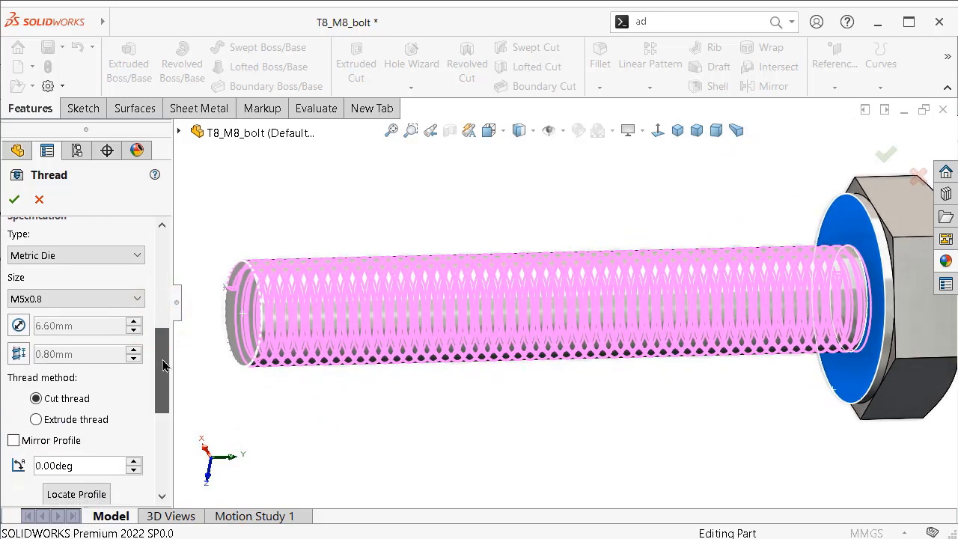
left_click(101, 299)
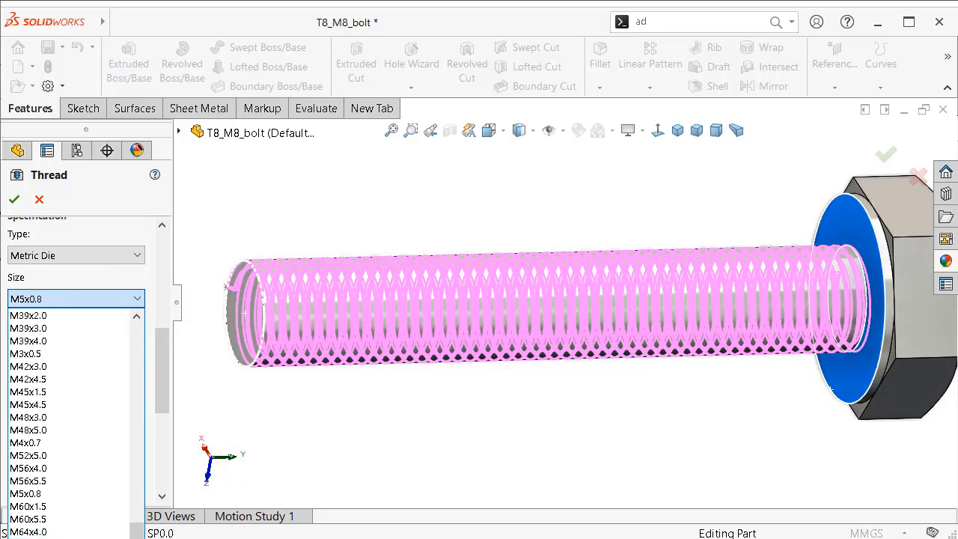
left_click(45, 537)
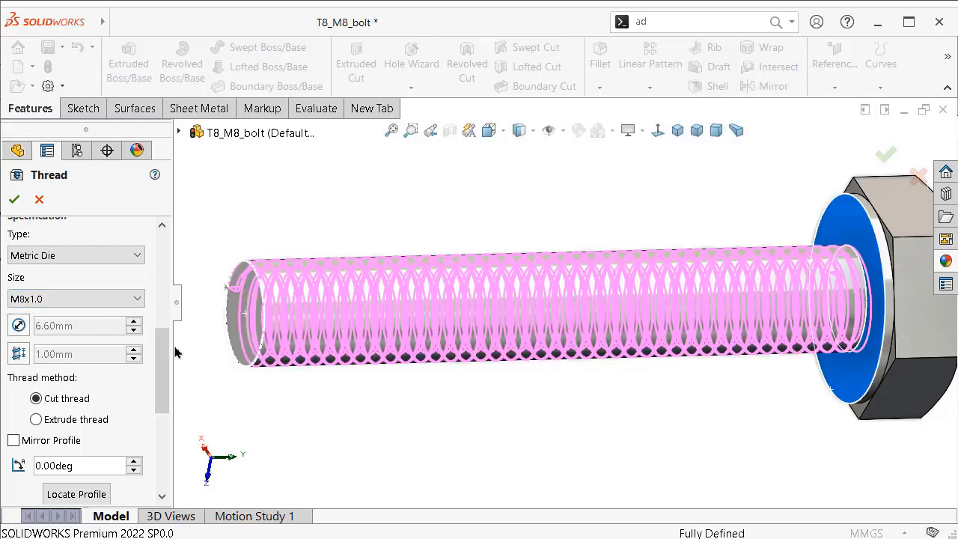
left_click(37, 420)
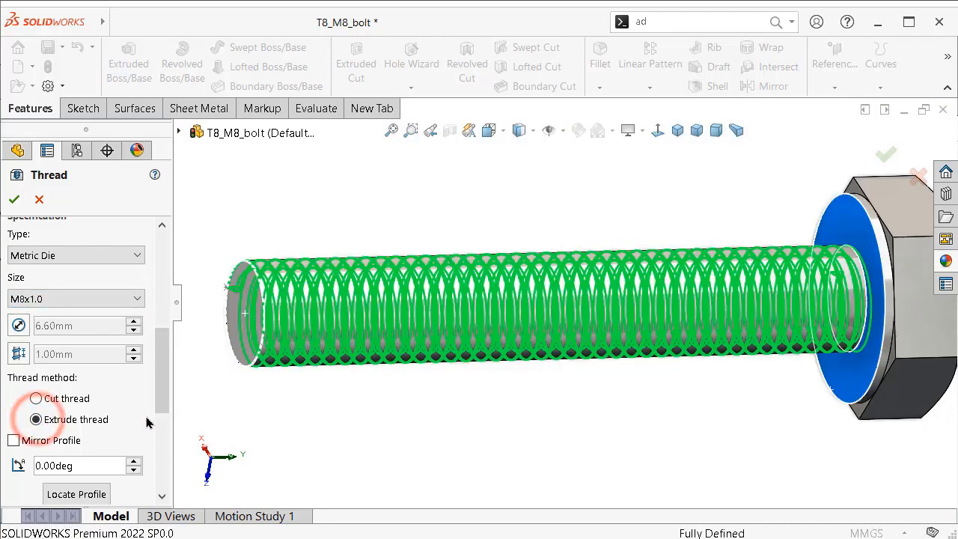
Step: Turn on the offset for the thread's end condition at the head face, using 1.00 mm
middle_click_drag(644, 359, 541, 337)
scroll(524, 328, "down", 6)
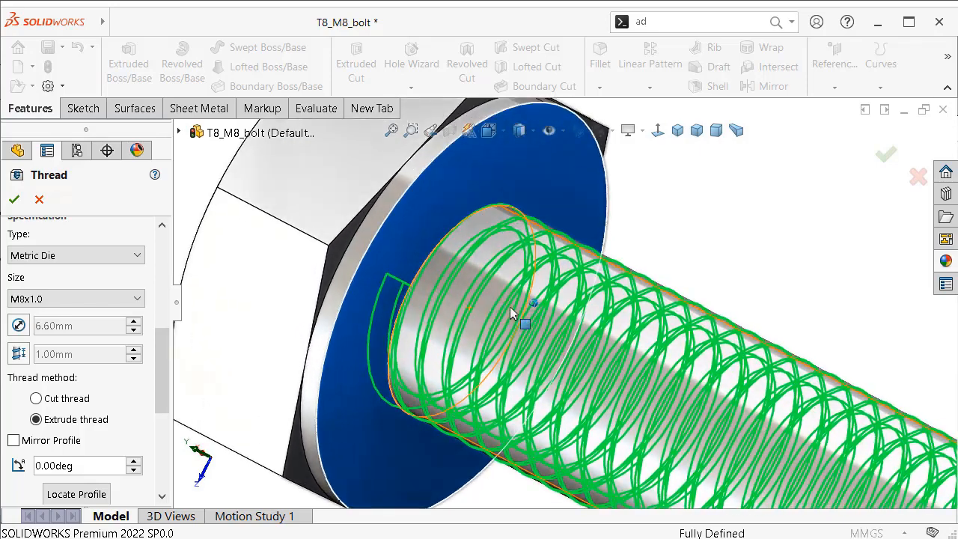
scroll(512, 313, "down", 2)
left_click_drag(165, 376, 161, 332)
left_click(38, 334)
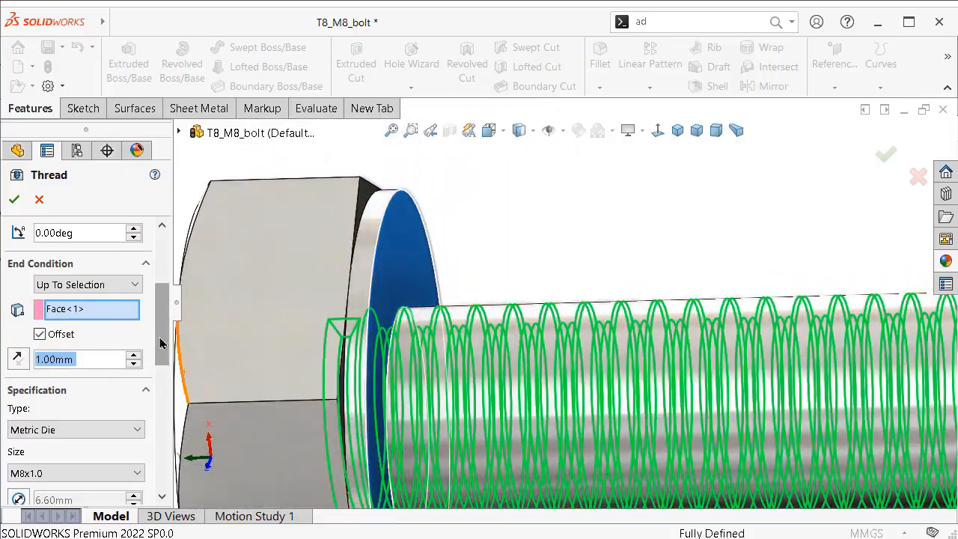
Step: Mirror the thread profile horizontally and accept the thread feature
left_click_drag(159, 343, 148, 403)
left_click(66, 396)
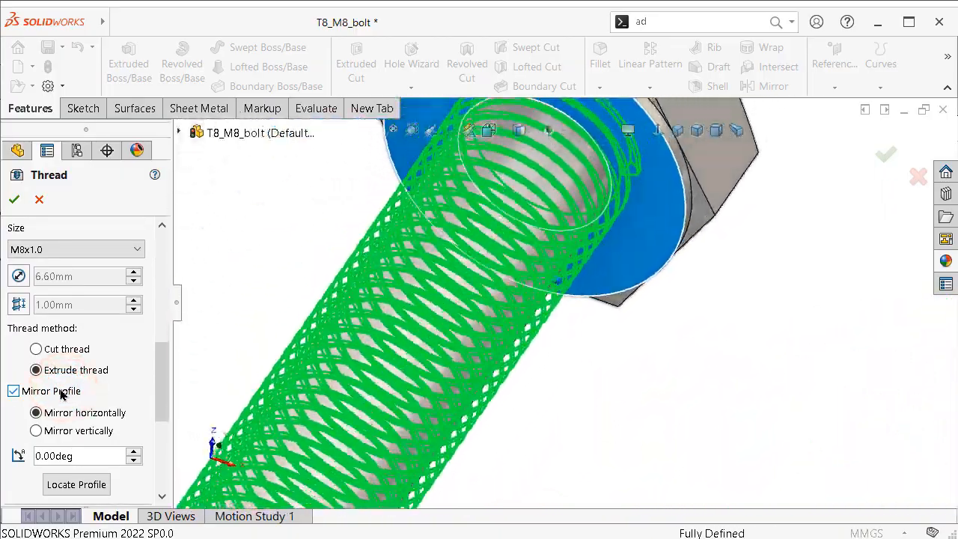
scroll(310, 349, "up", 3)
scroll(331, 337, "down", 3)
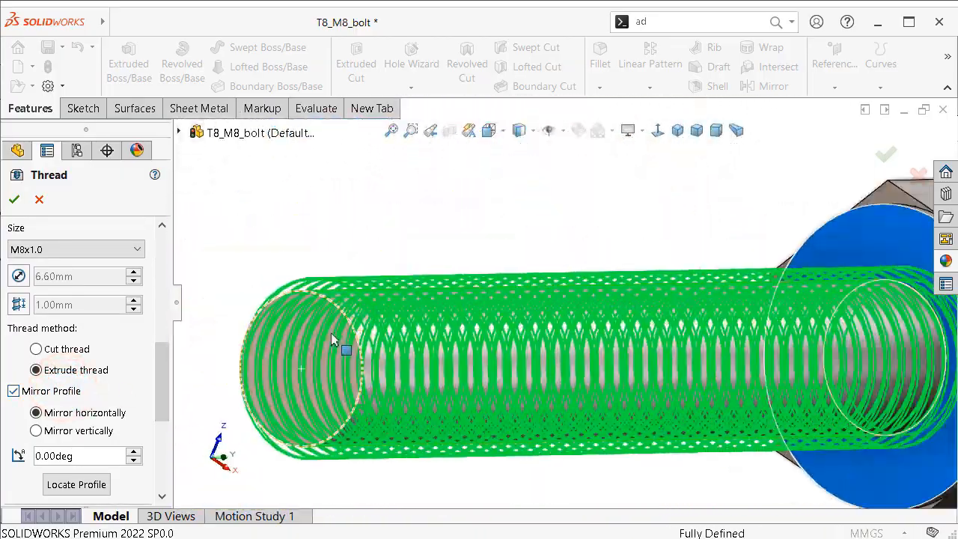
middle_click_drag(331, 337, 279, 405)
scroll(279, 404, "down", 5)
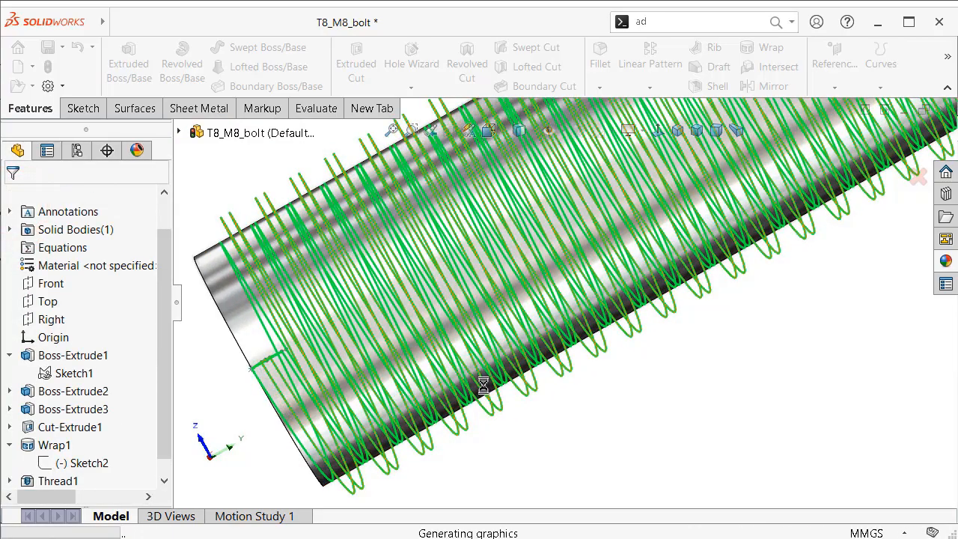
Step: Apply the shiny galvanized metal appearance to the whole bolt
middle_click_drag(467, 380, 504, 357)
middle_click_drag(398, 248, 381, 366)
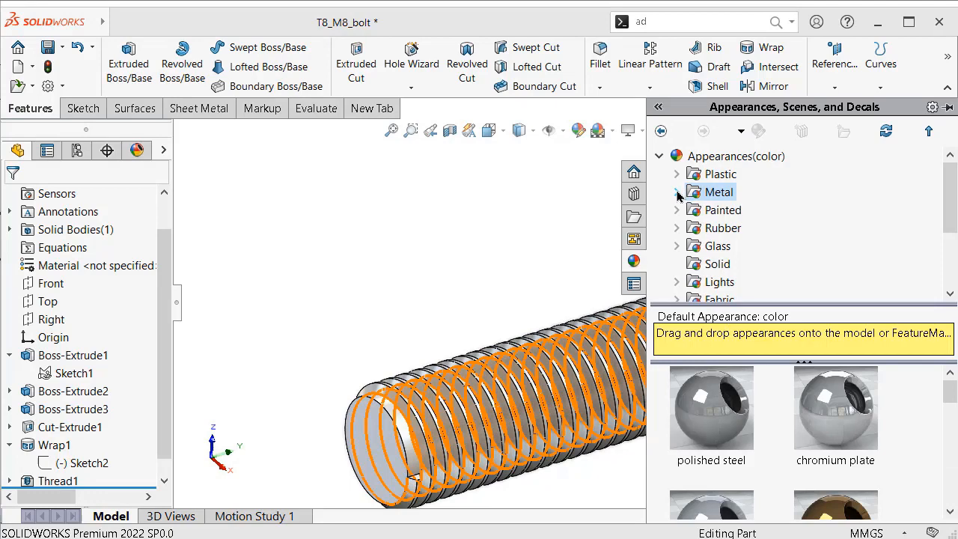
left_click(677, 193)
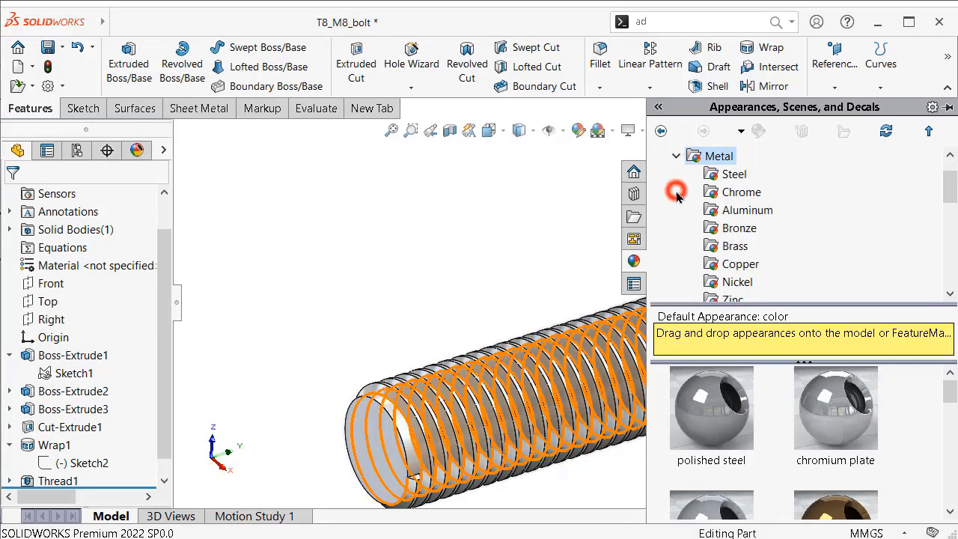
left_click_drag(952, 216, 952, 243)
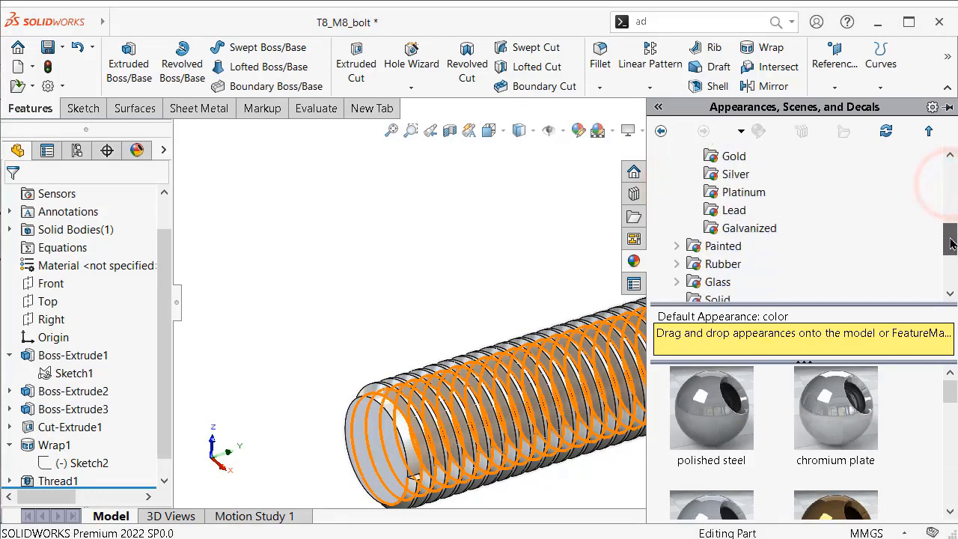
left_click(753, 228)
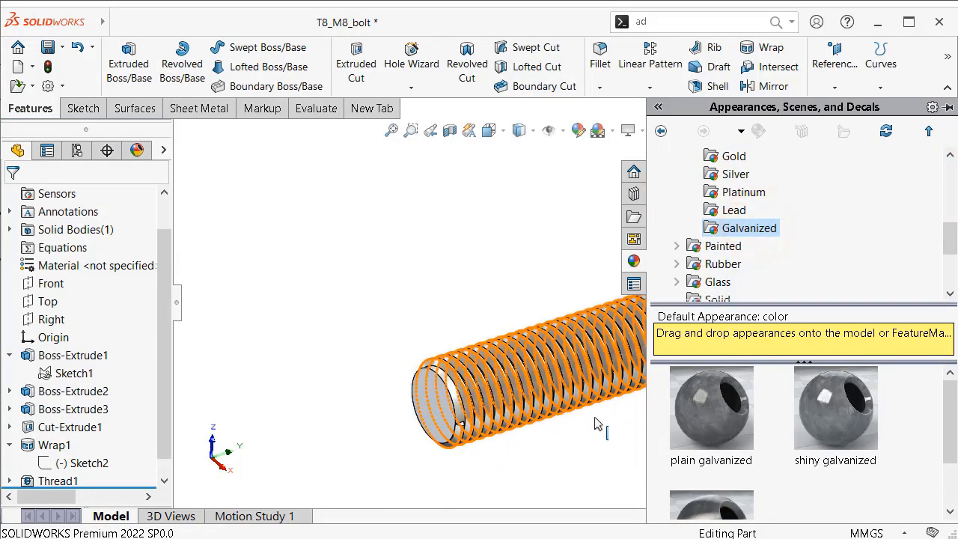
scroll(615, 393, "up", 3)
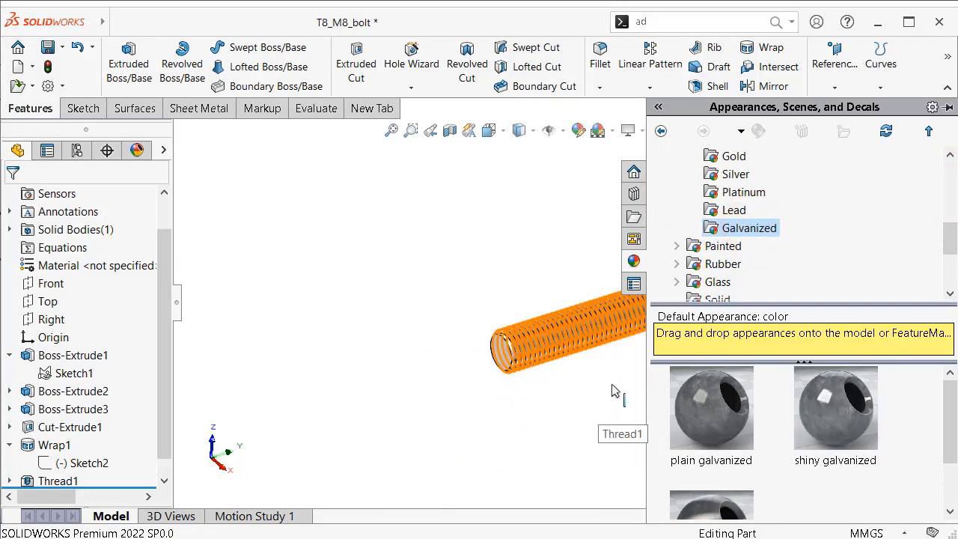
left_click(831, 425)
left_click_drag(831, 425, 489, 311)
middle_click_drag(480, 269, 472, 270)
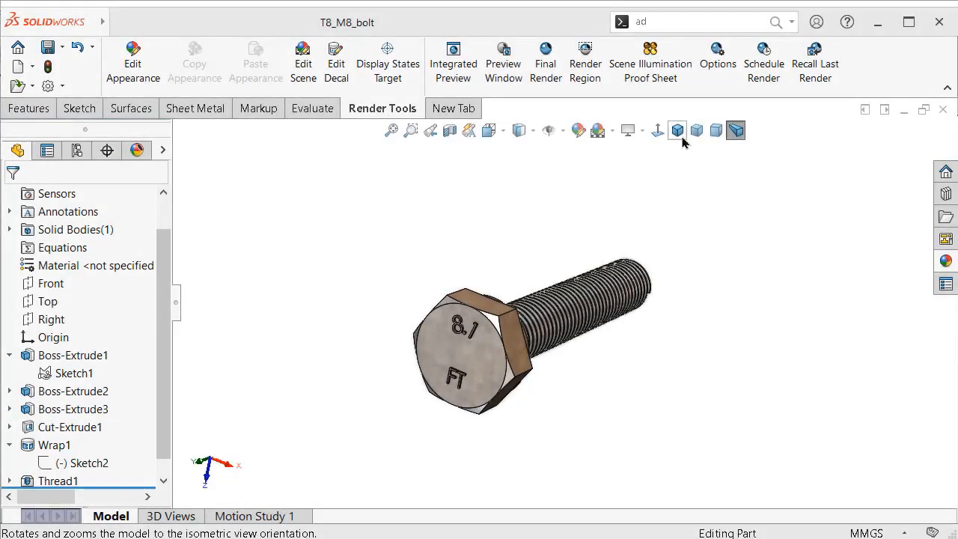
Step: Start a sketch on the thread's flat end face at the shank's free end and convert the face's edges into sketch entities
left_click(679, 131)
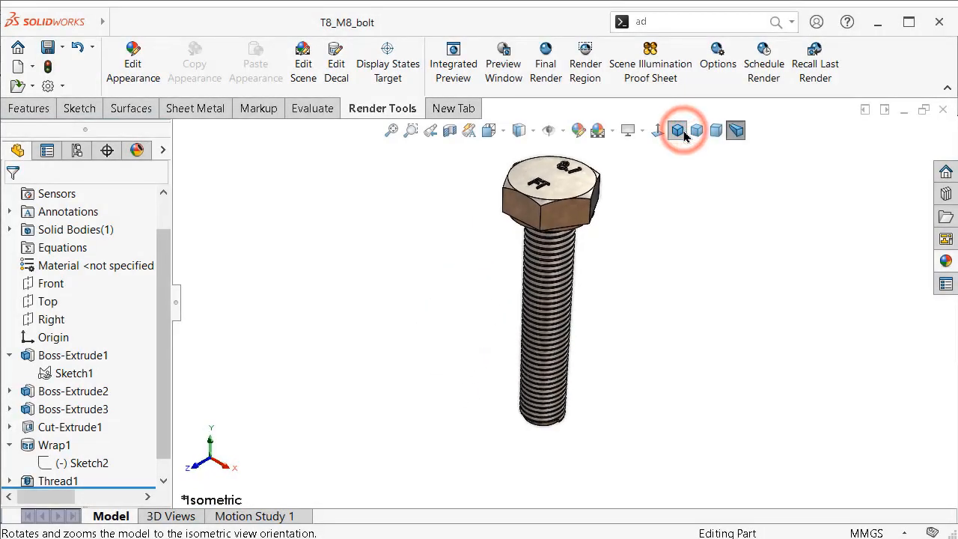
left_click(712, 131)
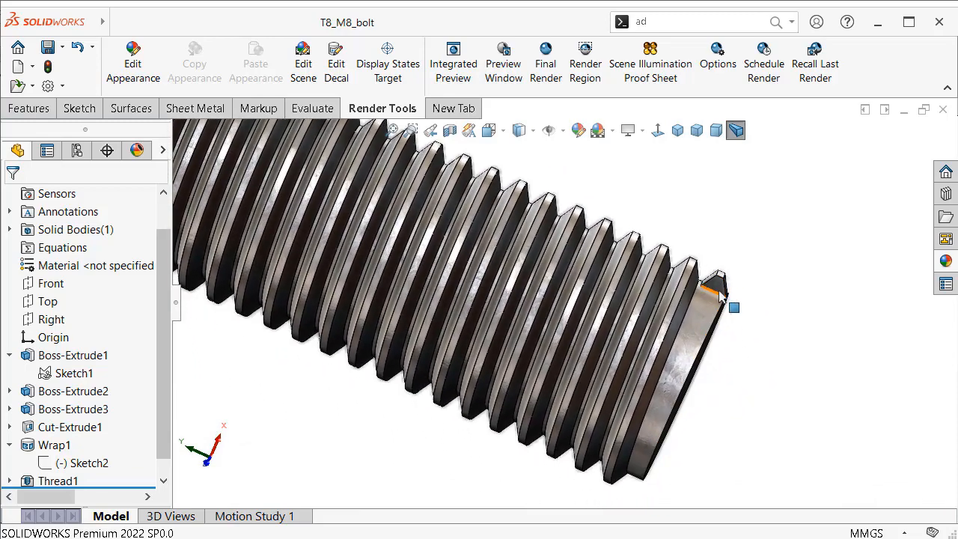
scroll(721, 295, "down", 5)
left_click(684, 267)
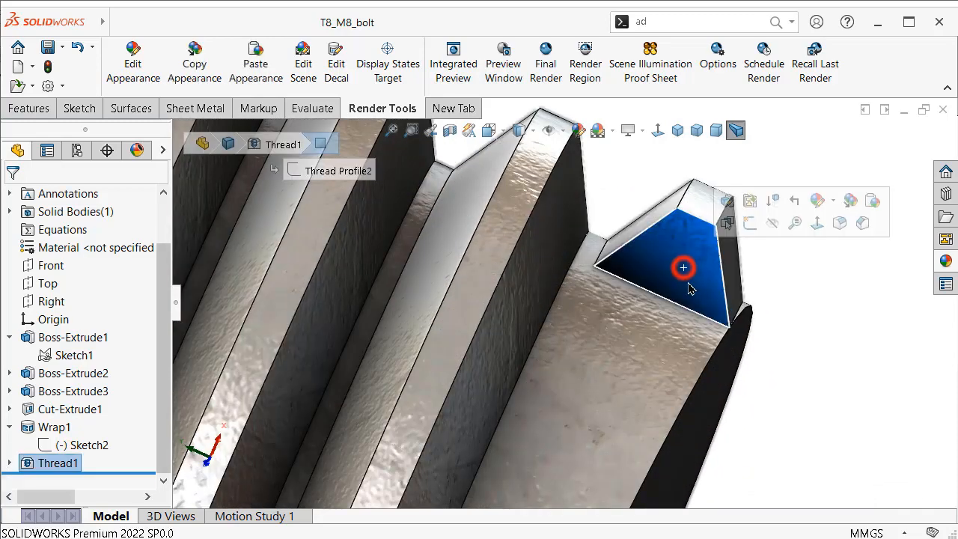
left_click(749, 224)
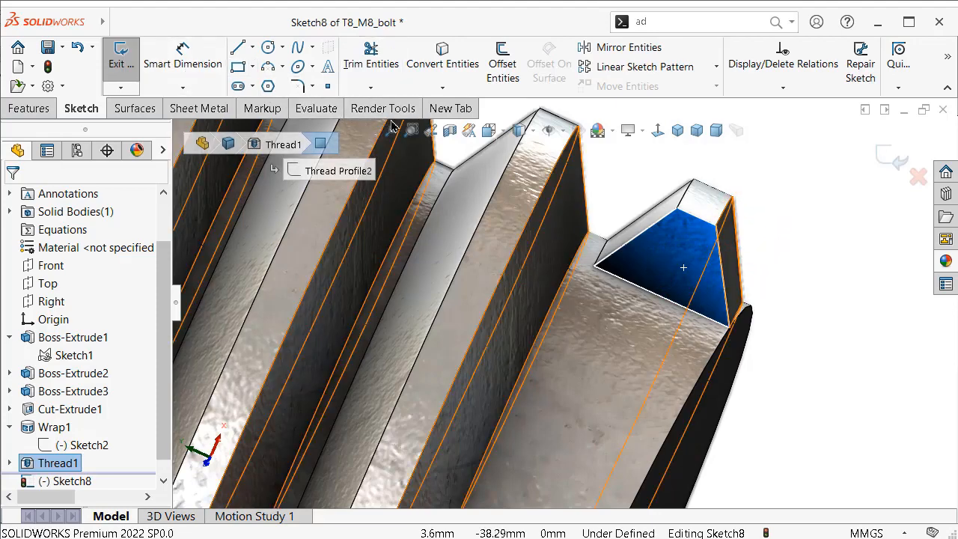
left_click(442, 64)
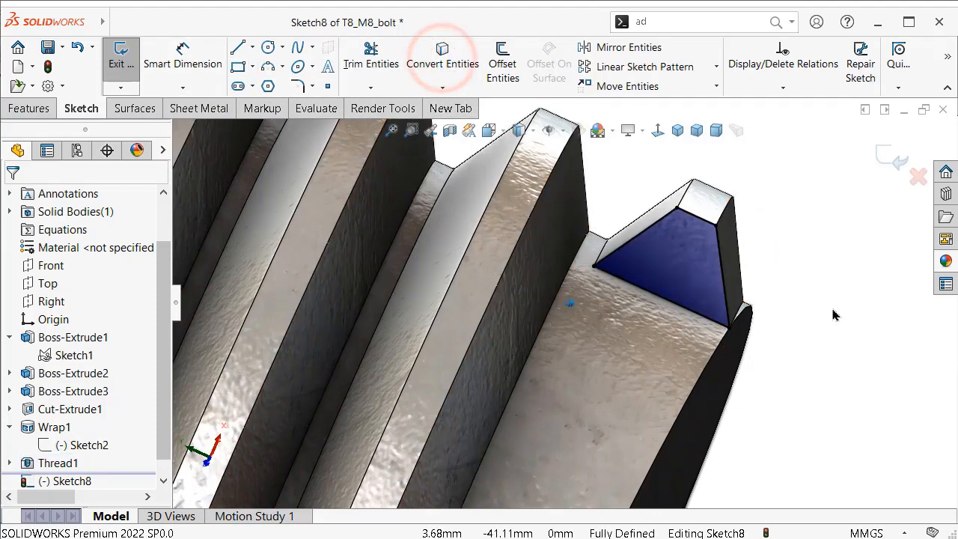
Step: Sketch a vertical centerline about 1.62 mm long from the shank's end edge, inward of the converted thread profile
scroll(764, 299, "up", 4)
key("ctrl+8")
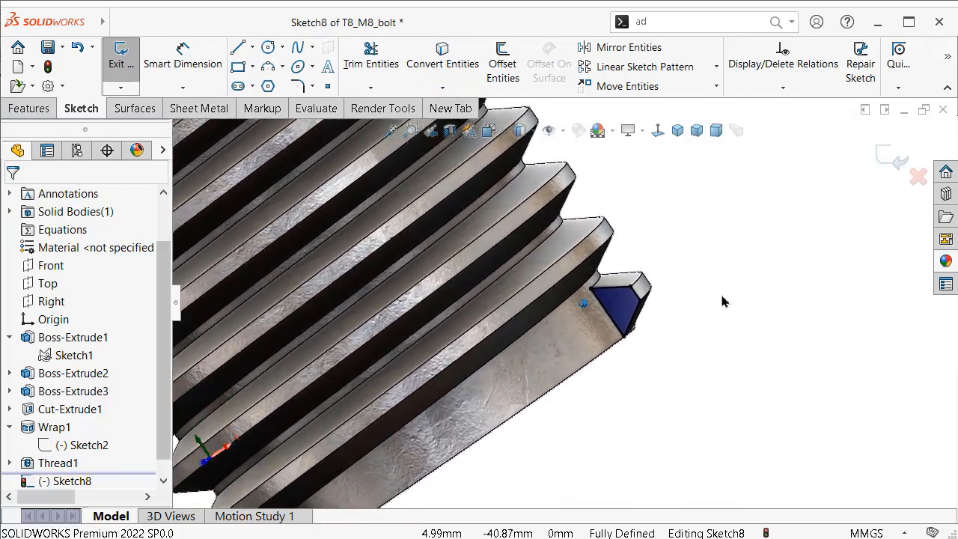
left_click(659, 131)
scroll(609, 484, "down", 5)
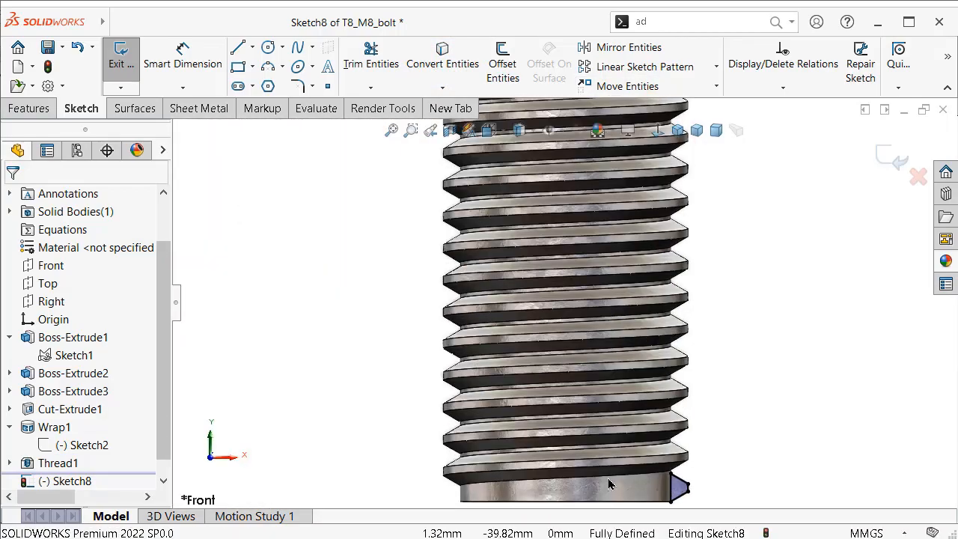
scroll(599, 397, "down", 2)
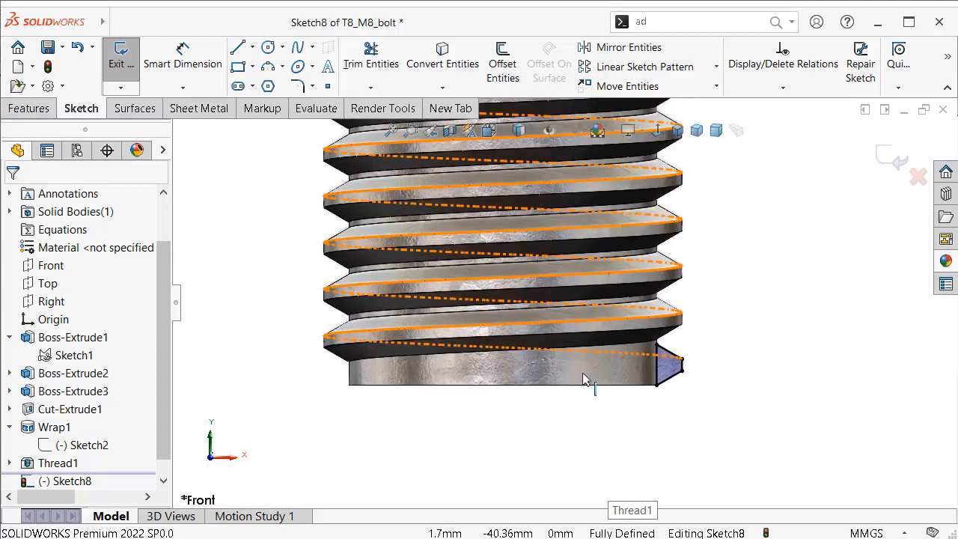
scroll(584, 380, "down", 2)
left_click(253, 47)
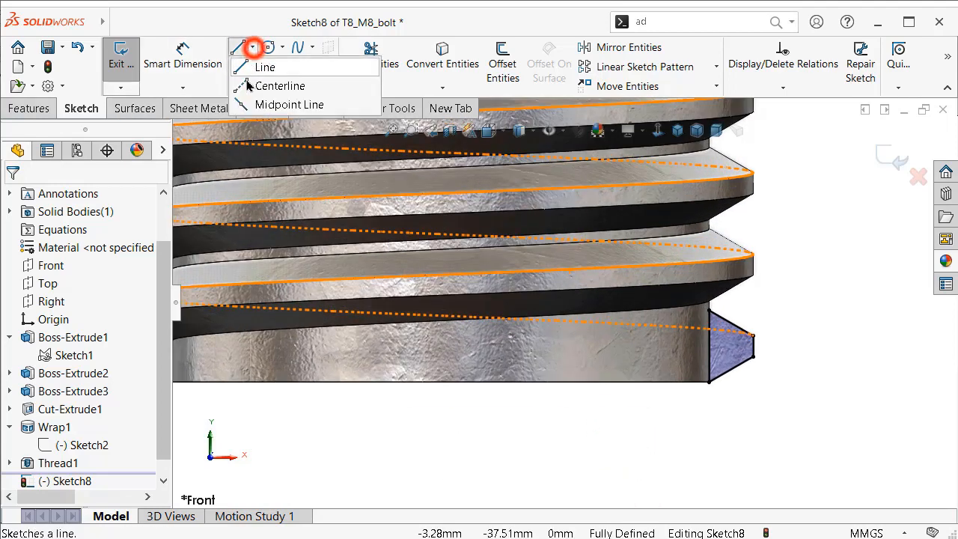
left_click(266, 86)
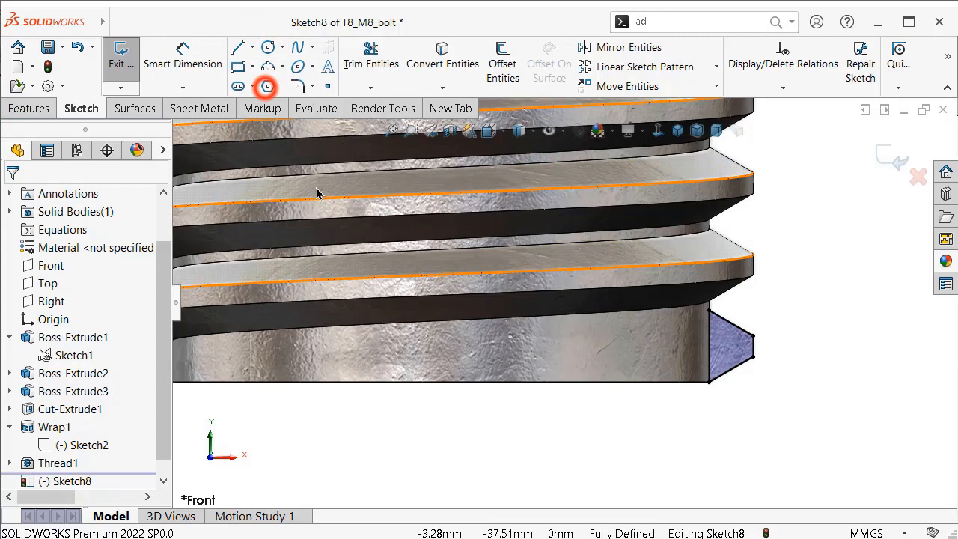
left_click(580, 381)
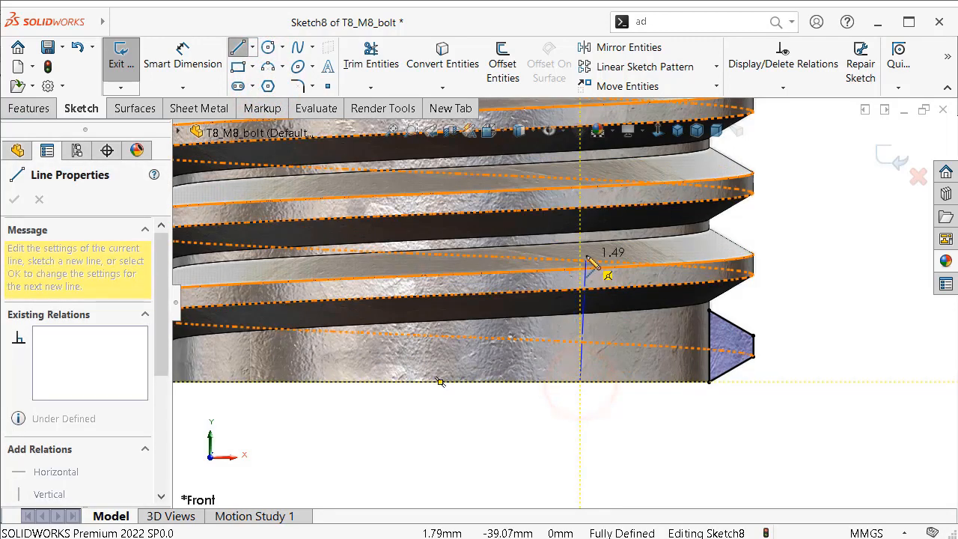
scroll(583, 259, "down", 3)
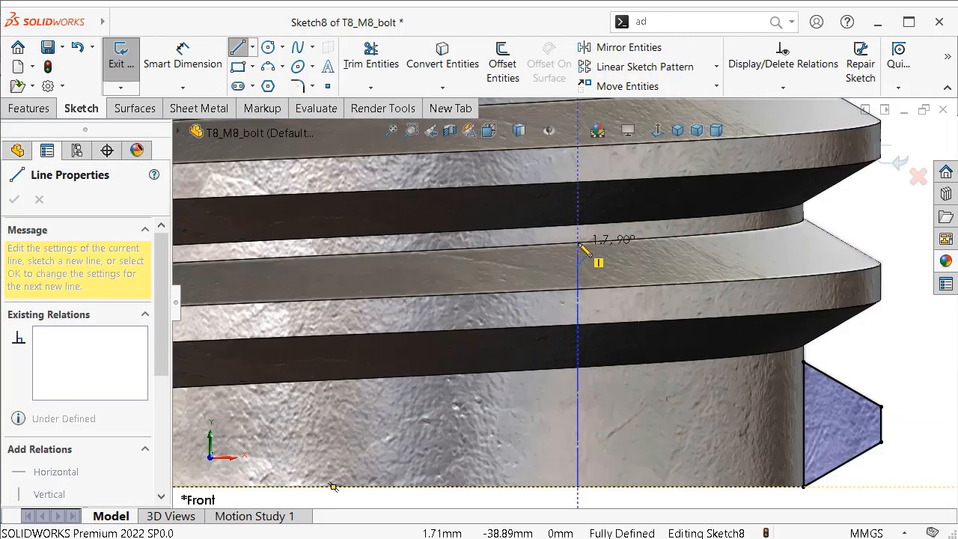
left_click(578, 256)
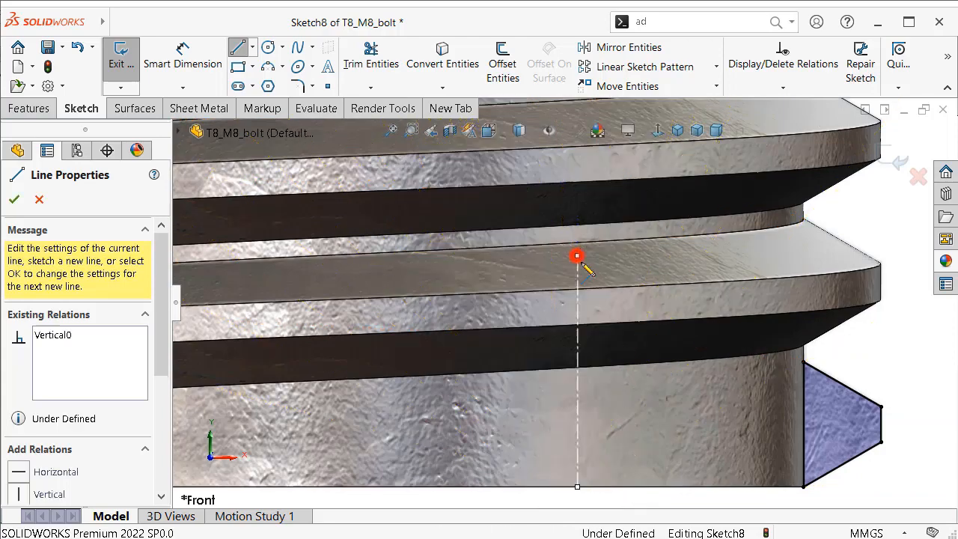
right_click(863, 233)
left_click(873, 242)
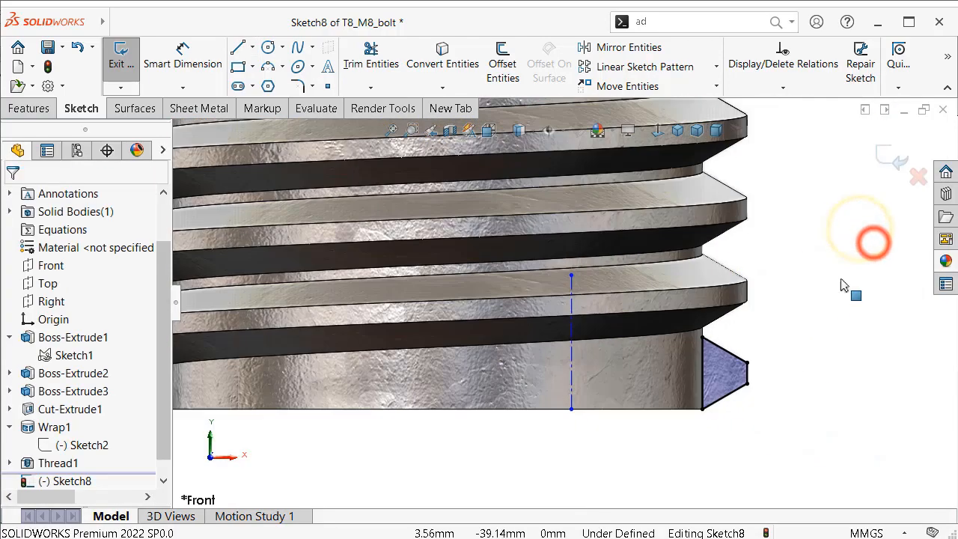
Step: Dimension the centerline's length to 1.5 mm
right_click_drag(823, 327, 823, 288)
left_click(572, 336)
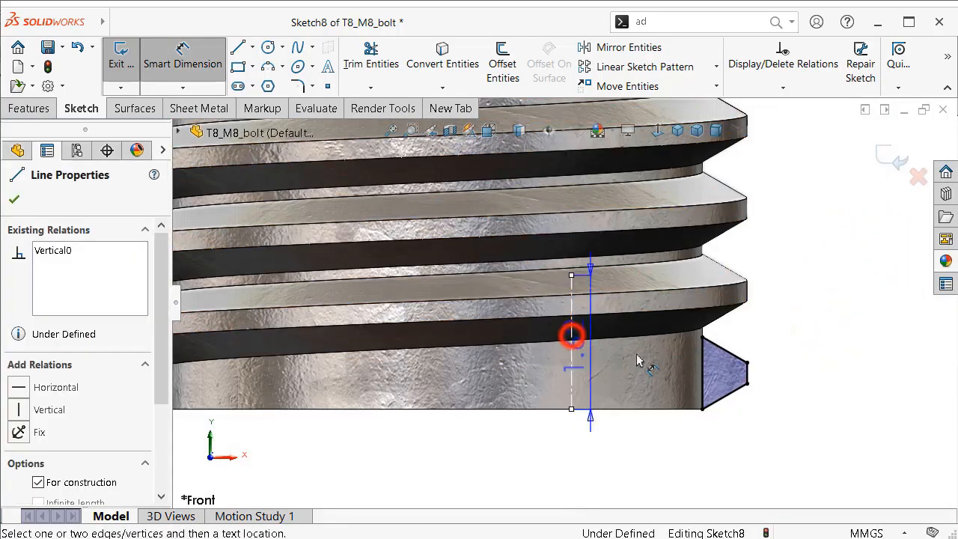
left_click(835, 321)
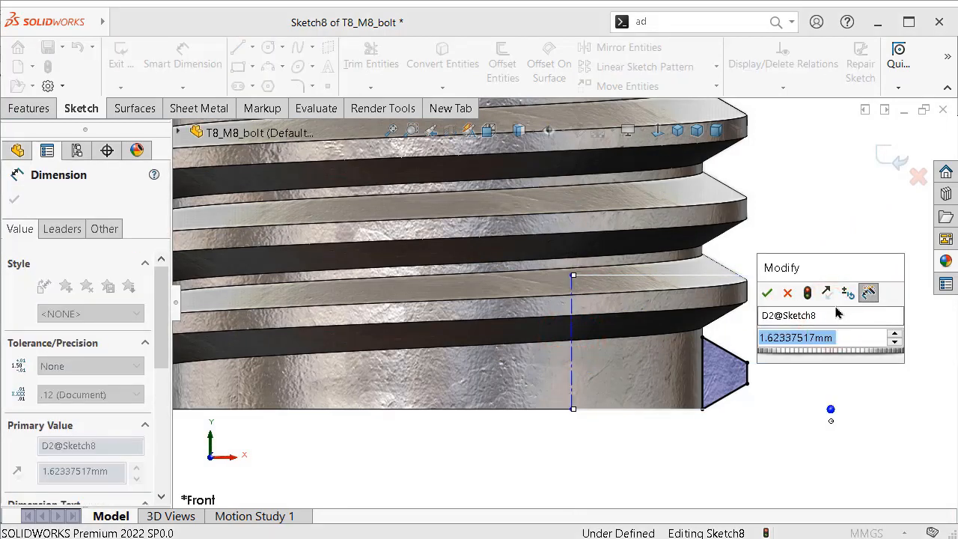
type("1.5")
key("Return")
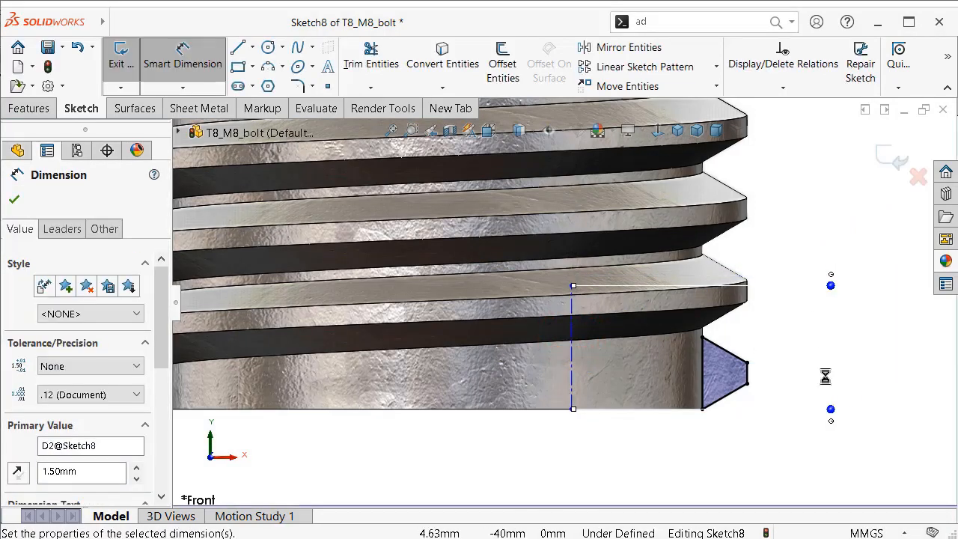
Step: Dimension the distance between the thread profile's inner edge and the centerline to 2 mm
scroll(692, 375, "down", 2)
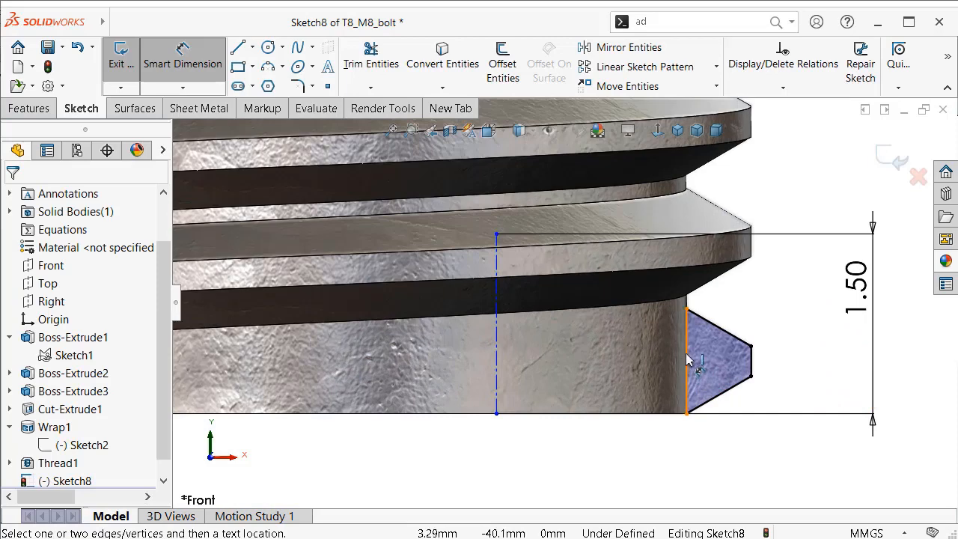
left_click(687, 358)
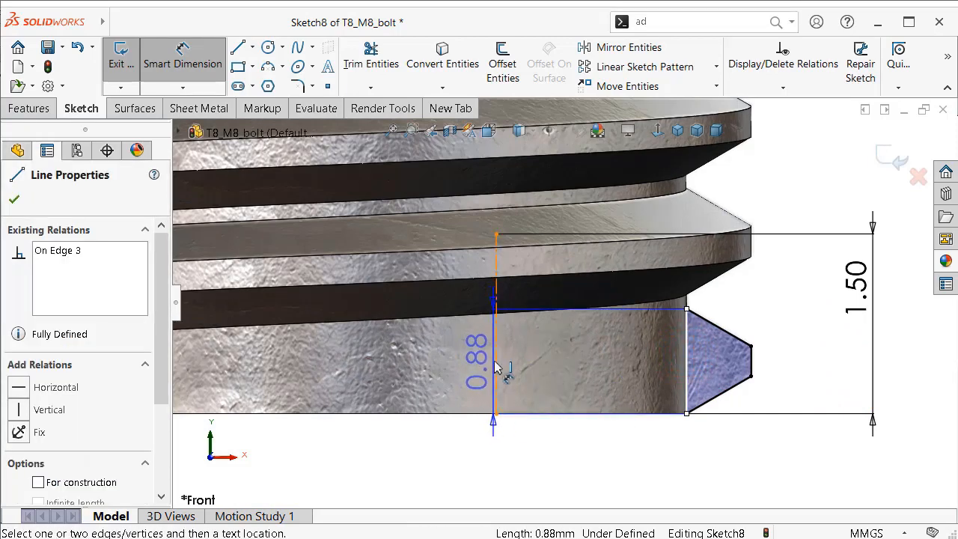
scroll(571, 440, "up", 2)
left_click(578, 445)
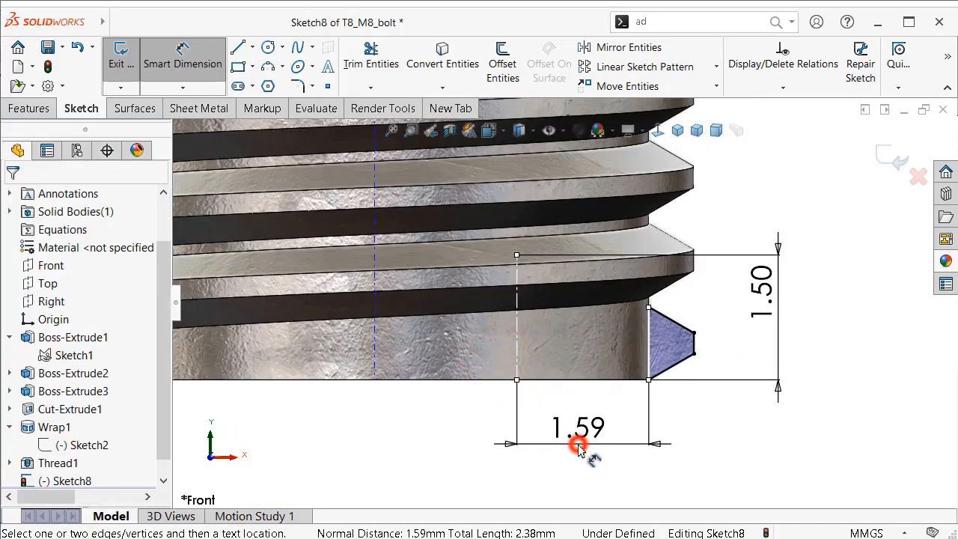
type("2")
key("Return")
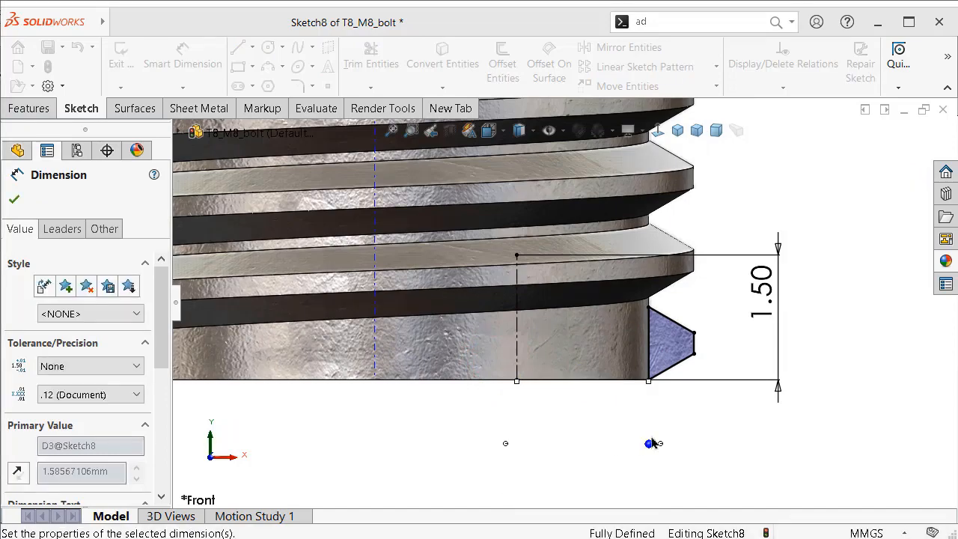
Step: Revolve the converted thread profile a blind 360° about the centerline, merging the result with the bolt
middle_click_drag(806, 370, 769, 369)
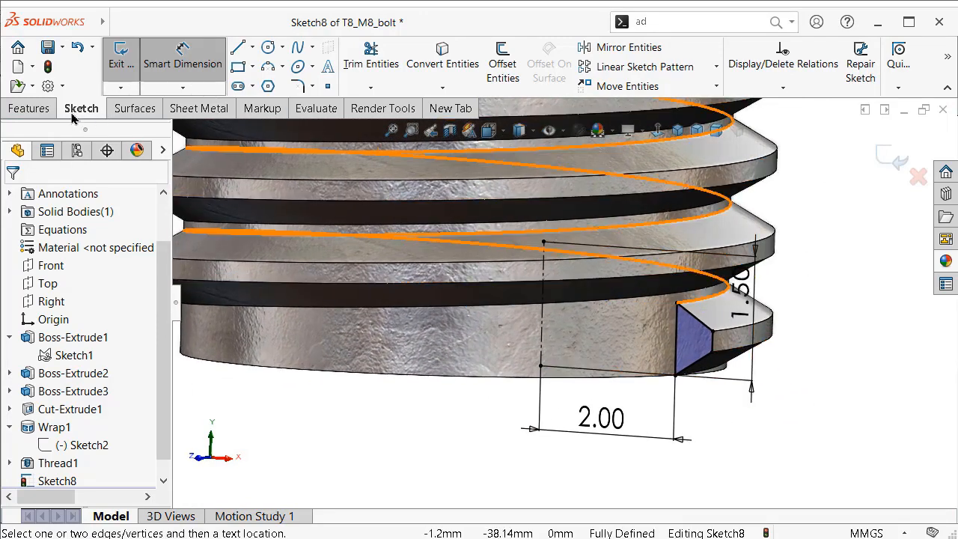
left_click(43, 109)
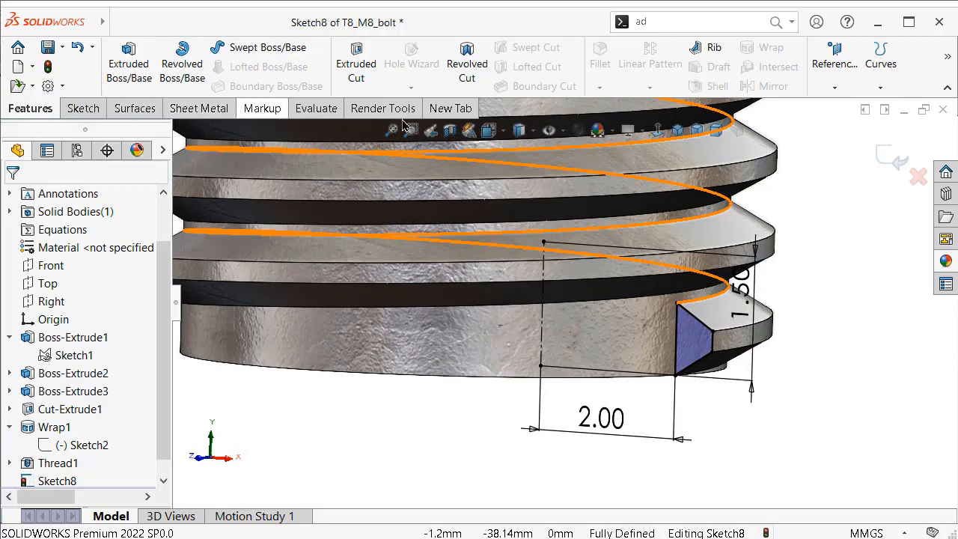
left_click(184, 73)
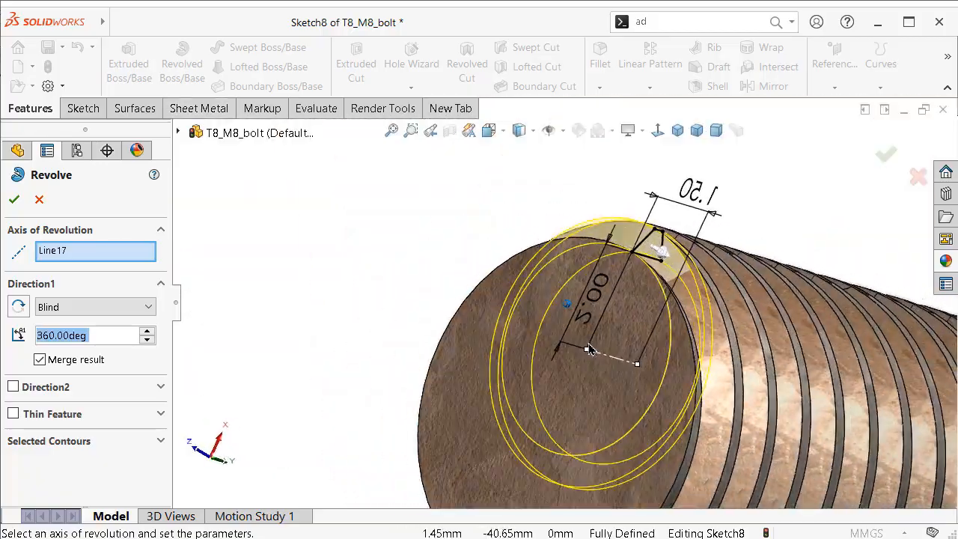
middle_click_drag(584, 348, 592, 348)
middle_click_drag(905, 204, 884, 182, "ctrl")
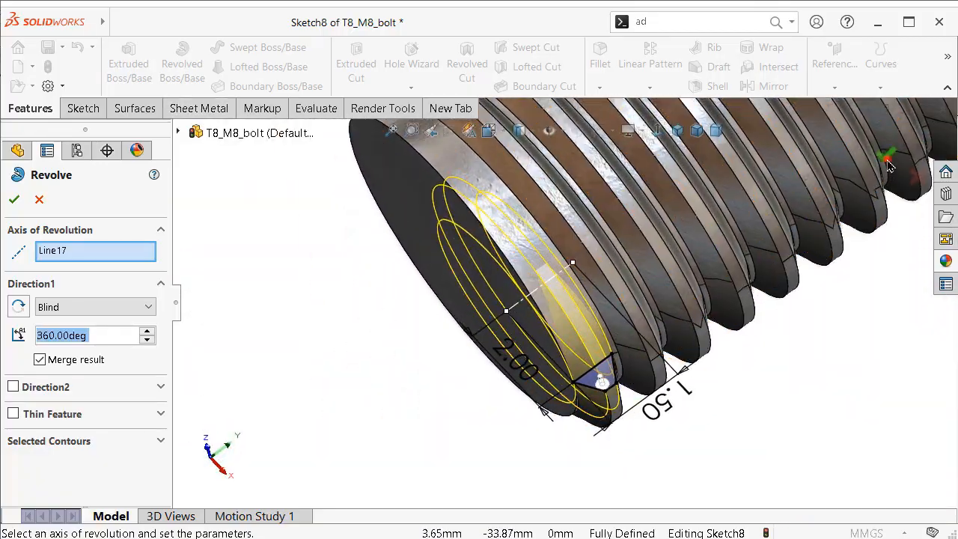
left_click(888, 162)
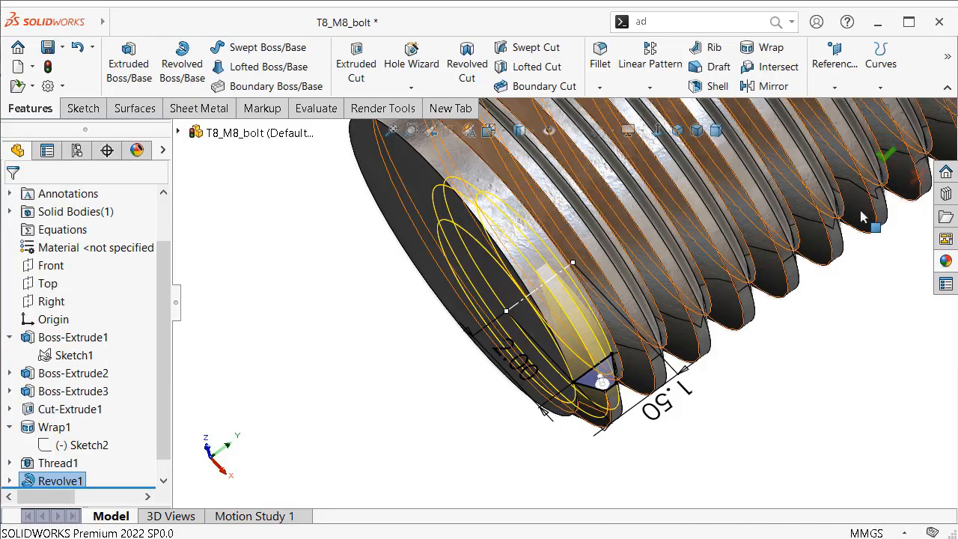
Step: Display the bolt shaded without edges and inspect the thread run-out at the shank's free end
middle_click_drag(730, 323, 768, 429)
left_click(787, 439)
scroll(738, 410, "up", 2)
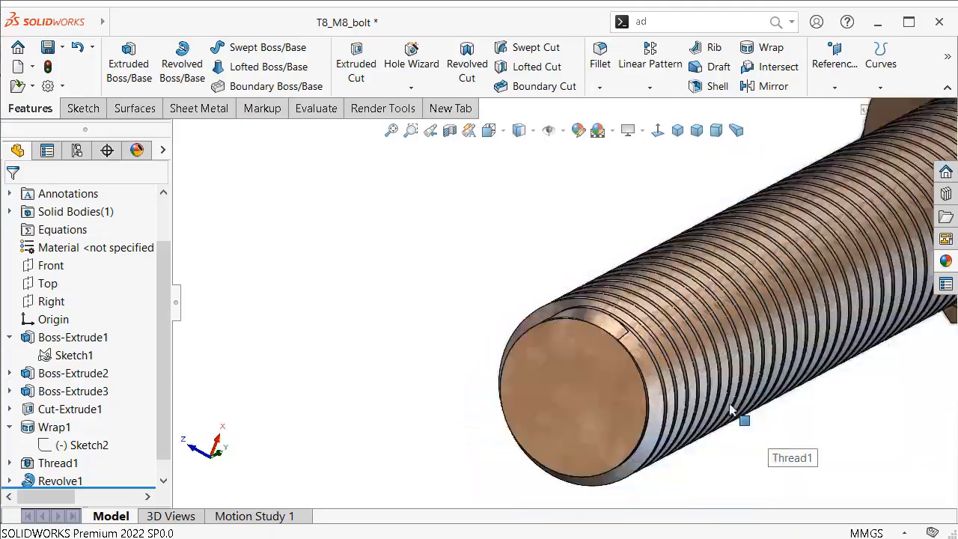
scroll(727, 405, "up", 1)
middle_click_drag(723, 402, 702, 396)
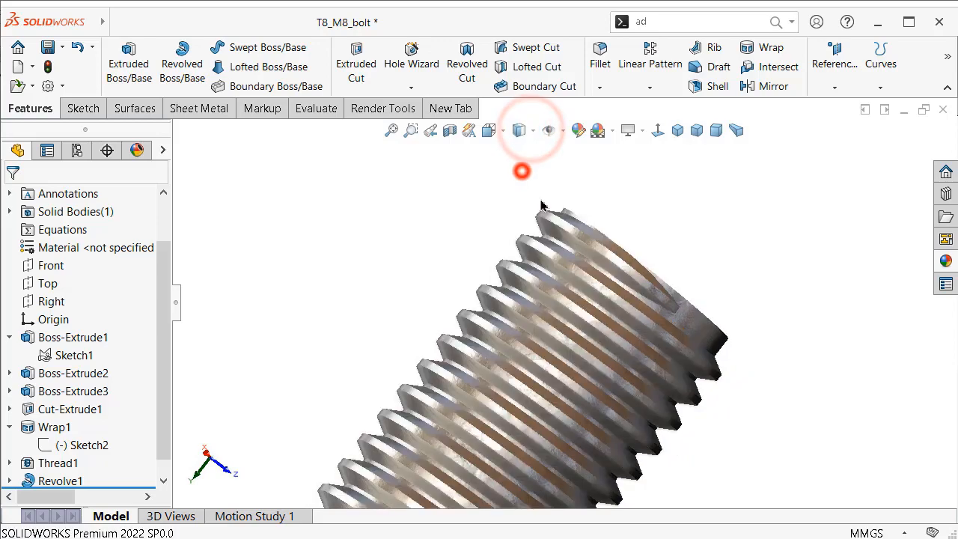
scroll(723, 301, "down", 3)
mouse_move(723, 301)
middle_mouse_down()
mouse_move(713, 279)
mouse_move(762, 290)
mouse_move(717, 294)
middle_mouse_up()
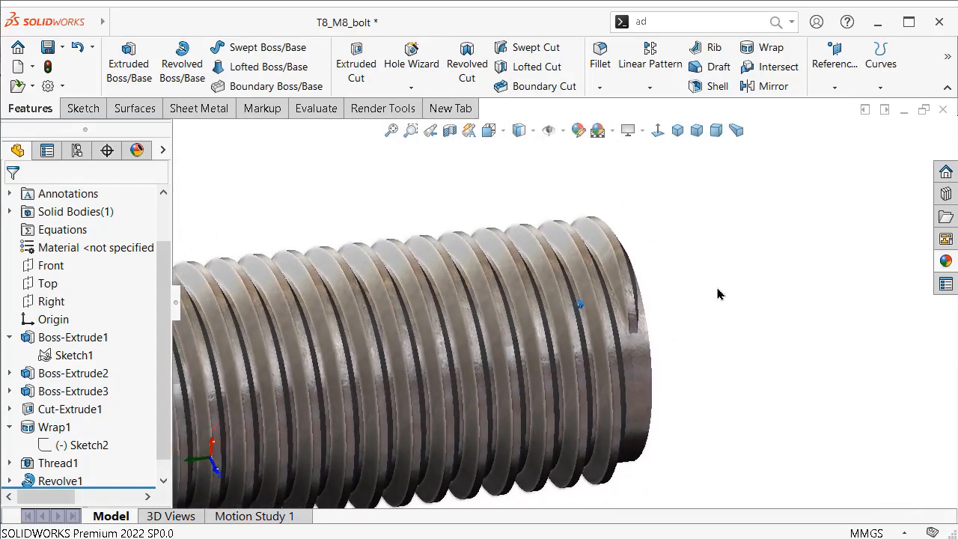
Step: Inspect the full thread length and head, then display the bolt shaded with edges
scroll(718, 293, "up", 4)
scroll(621, 364, "down", 1)
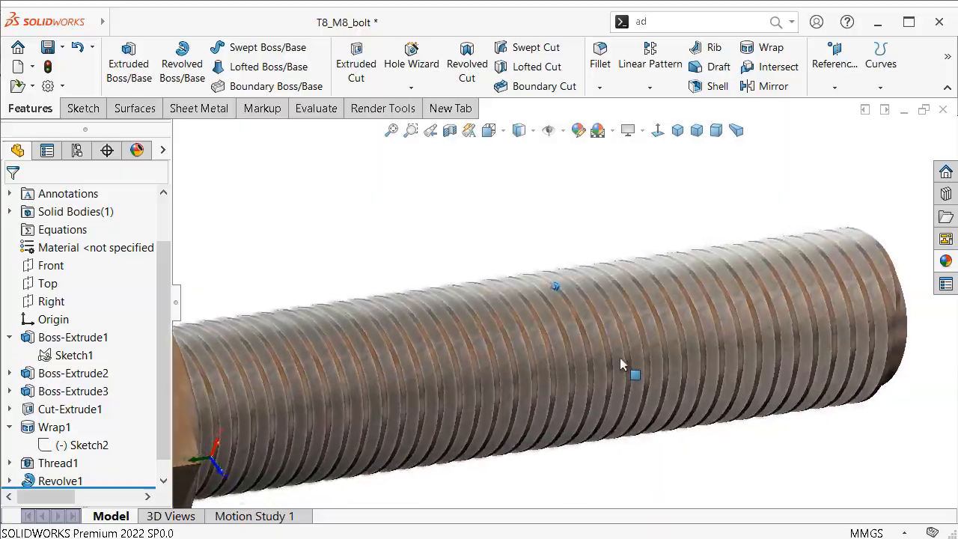
middle_click_drag(621, 364, 610, 379)
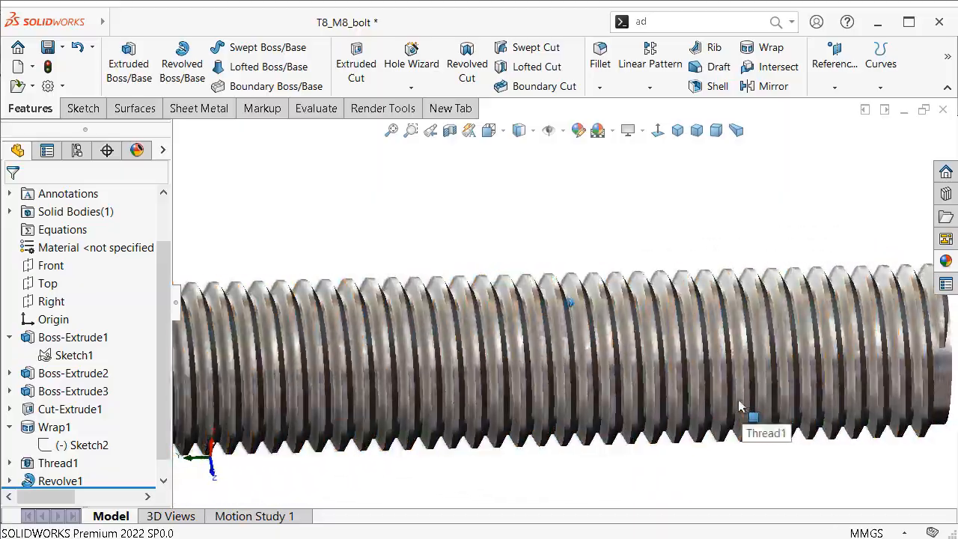
key("ctrl+shift+z")
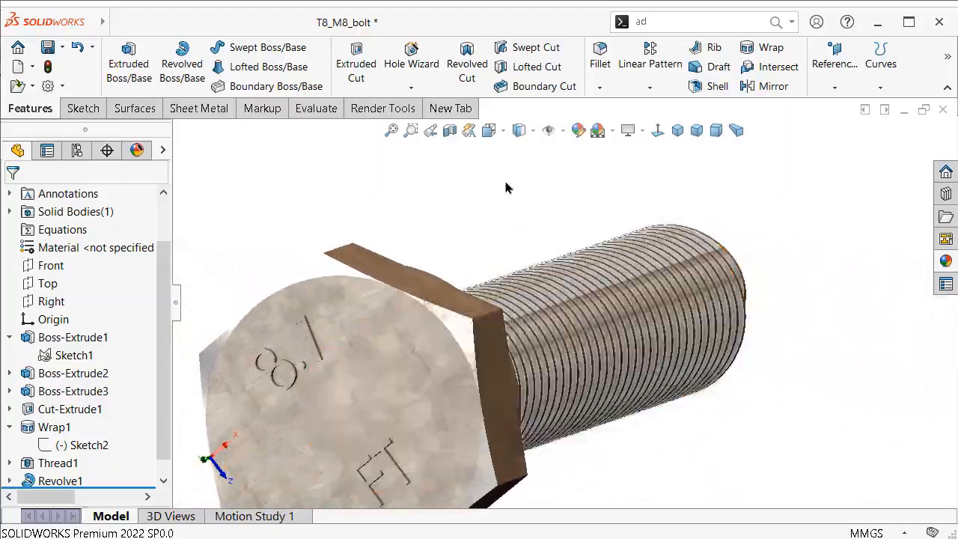
left_click(533, 147)
key("ctrl+shift+z")
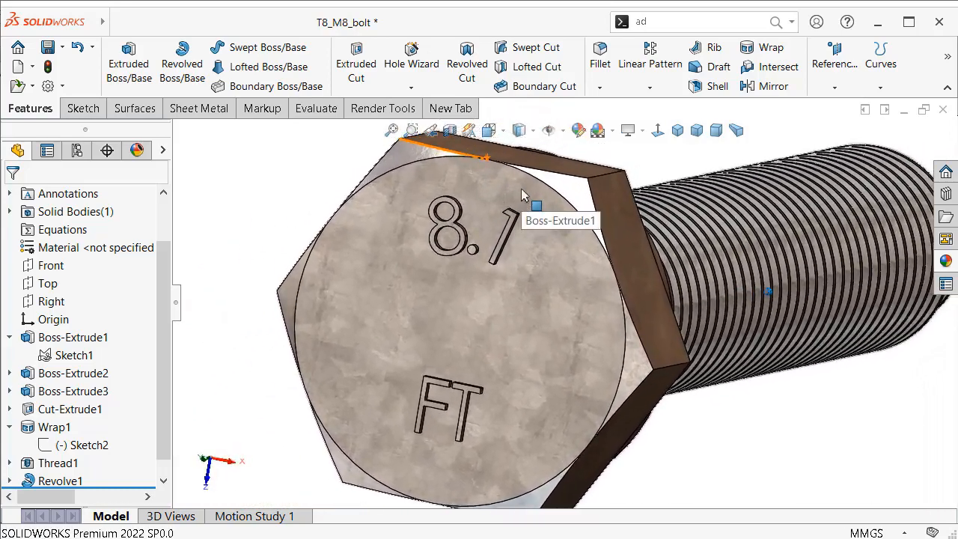
Step: Fillet the hex head's corner edges and underside edges with a symmetric 0.15 mm radius
left_click(600, 60)
left_click_drag(162, 302, 165, 357)
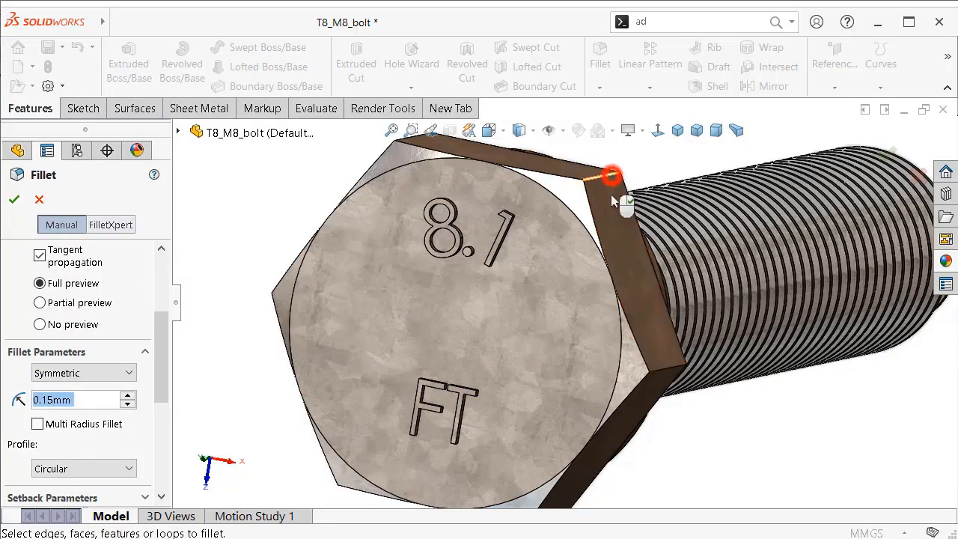
left_click(611, 177)
middle_click_drag(689, 184, 604, 392)
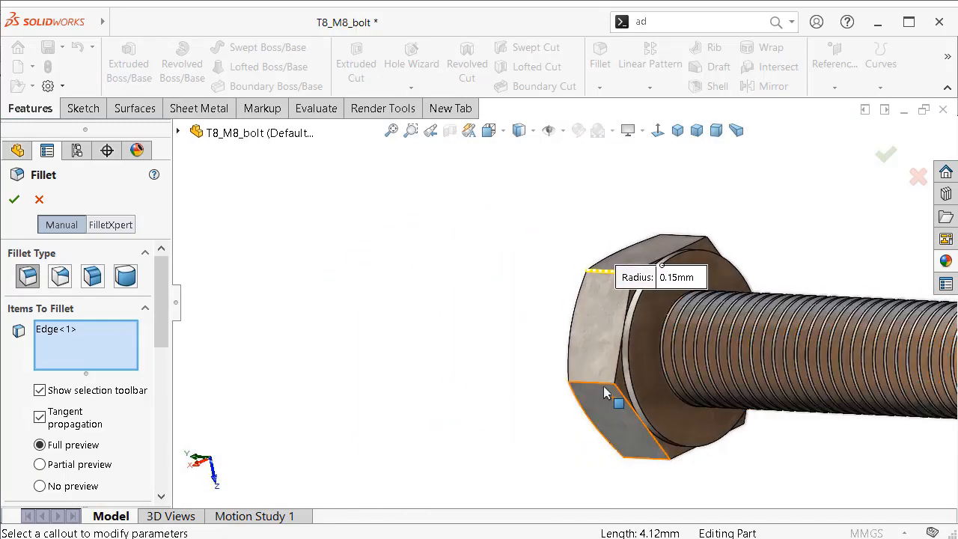
scroll(605, 392, "down", 2)
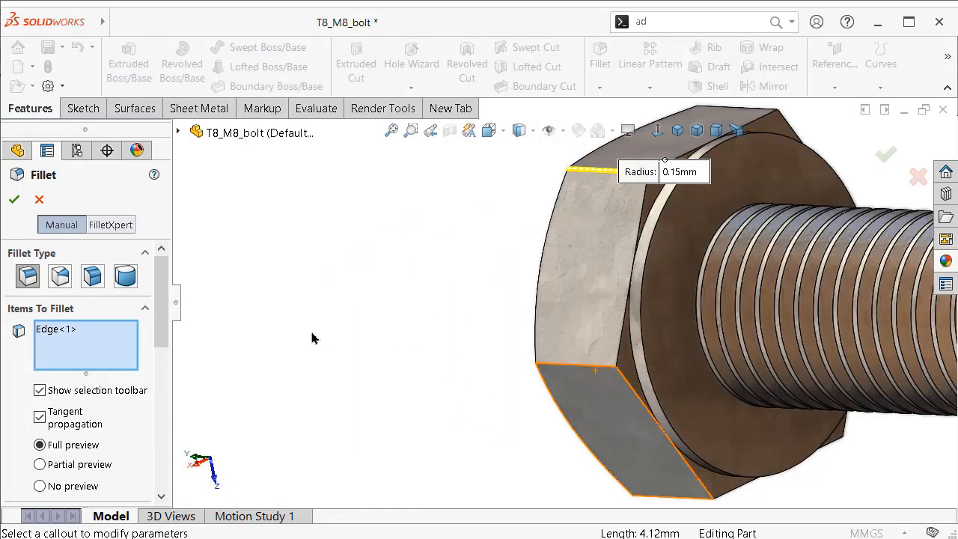
left_click(569, 366)
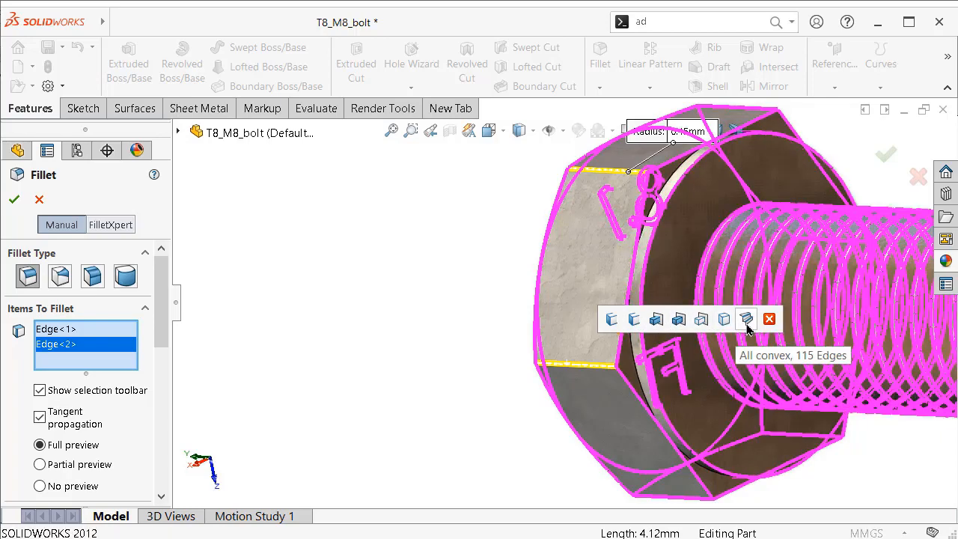
left_click(608, 320)
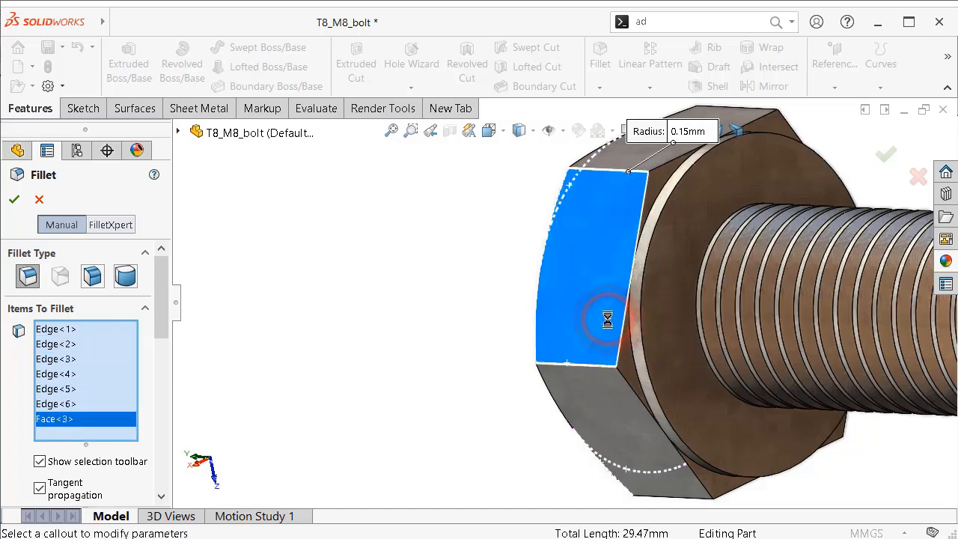
left_click(146, 459)
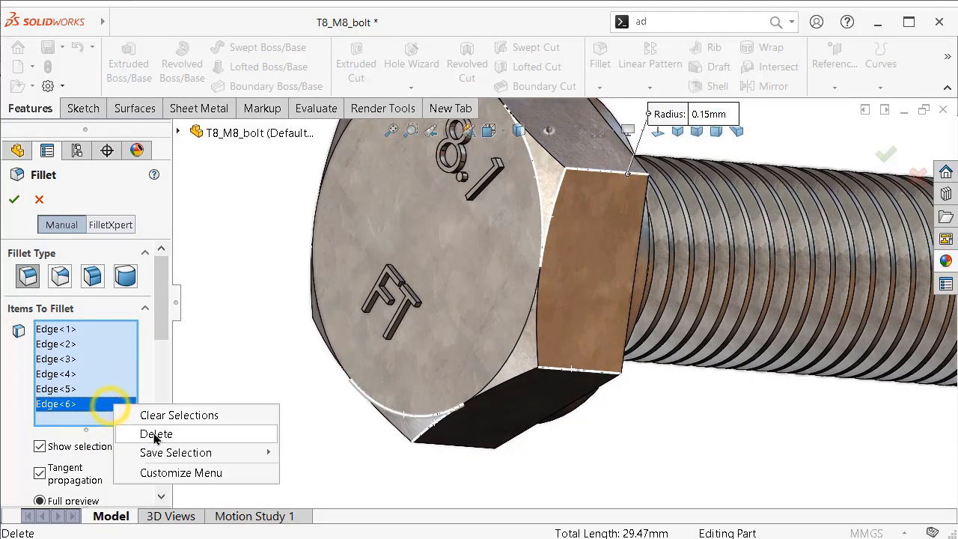
left_click(180, 416)
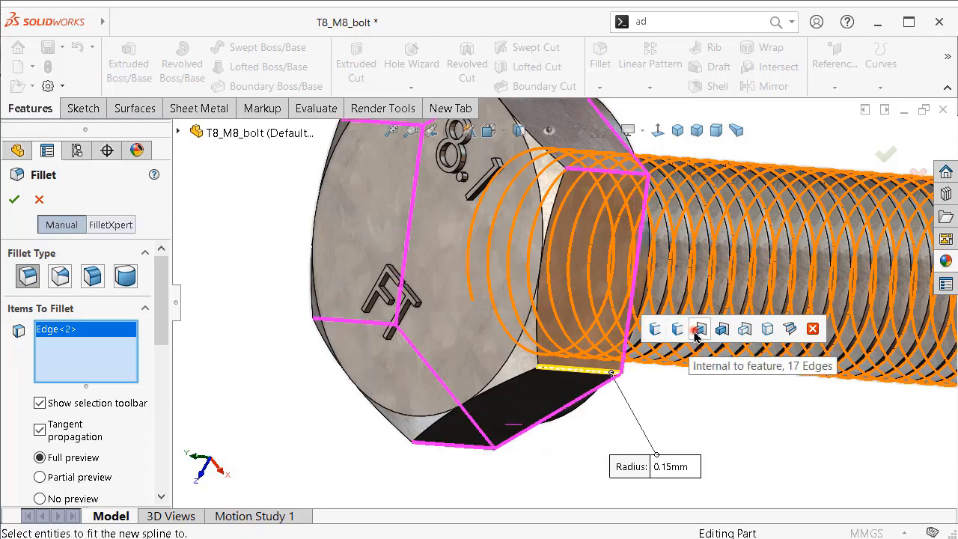
mouse_move(478, 331)
middle_mouse_down()
mouse_move(474, 342)
mouse_move(464, 334)
middle_mouse_up()
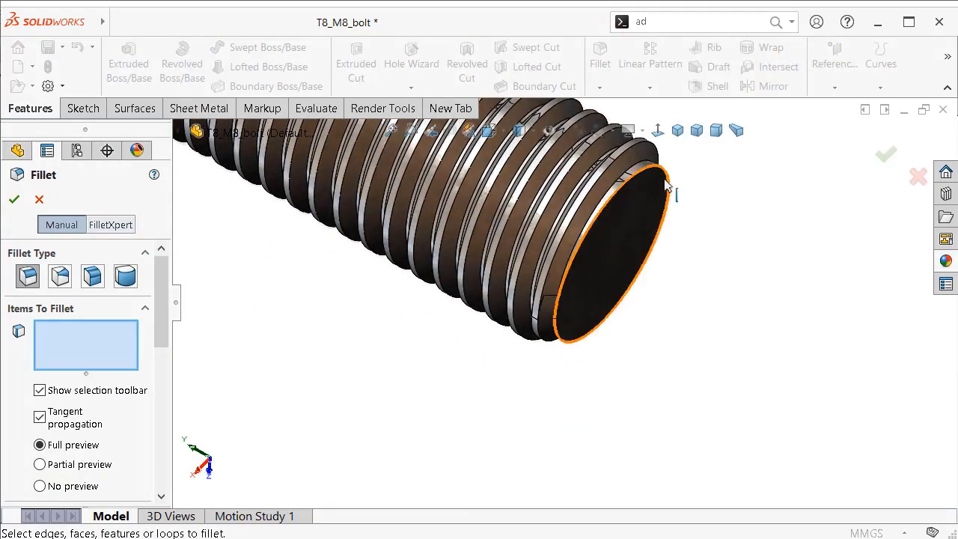
Step: Fillet the edges of the shank's end face and the washer face beneath the head with a 0.15 mm radius
scroll(667, 238, "down", 2)
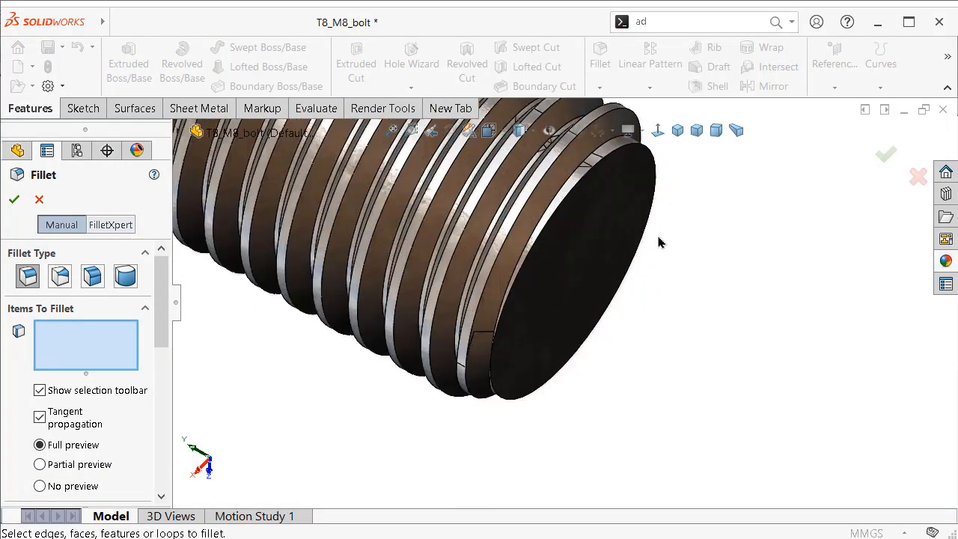
left_click(627, 247)
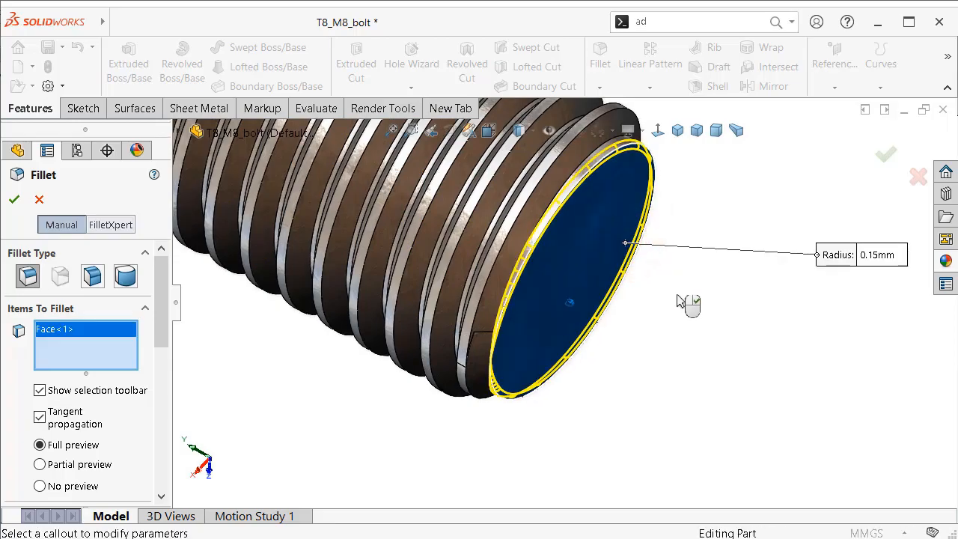
scroll(684, 304, "up", 6)
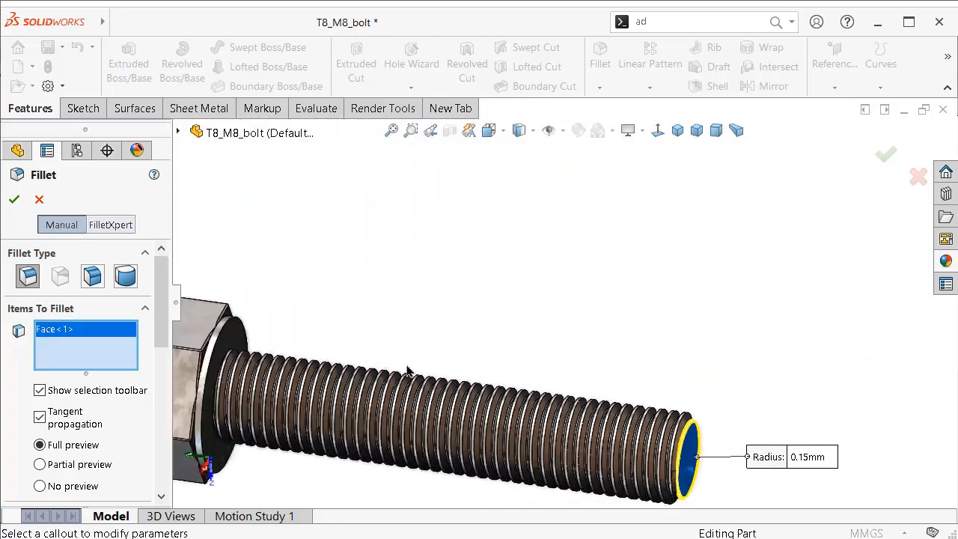
scroll(408, 372, "down", 5)
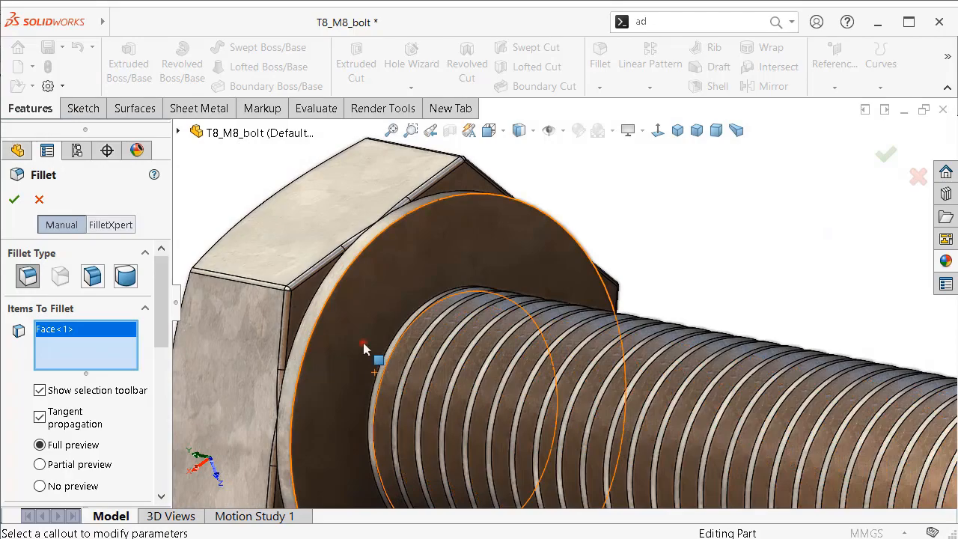
left_click(357, 352)
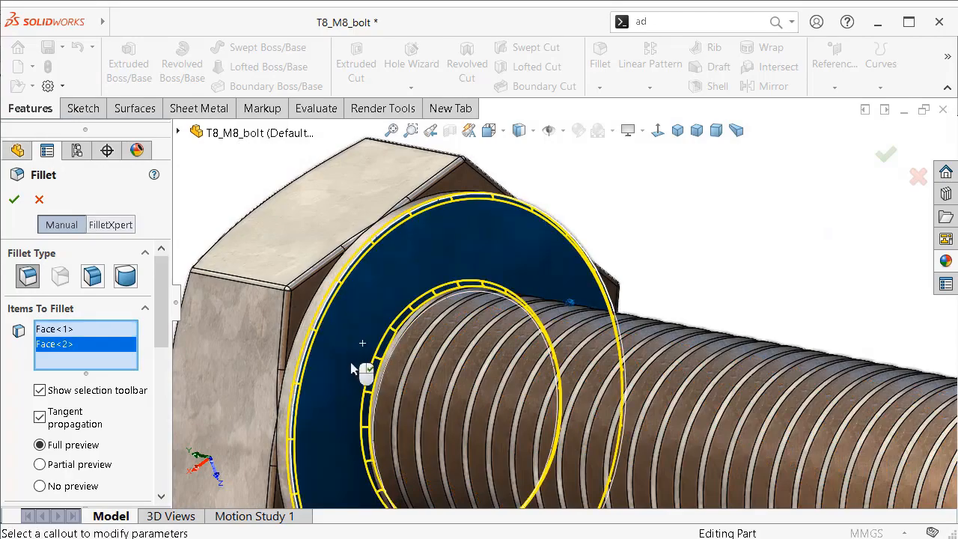
key("Left")
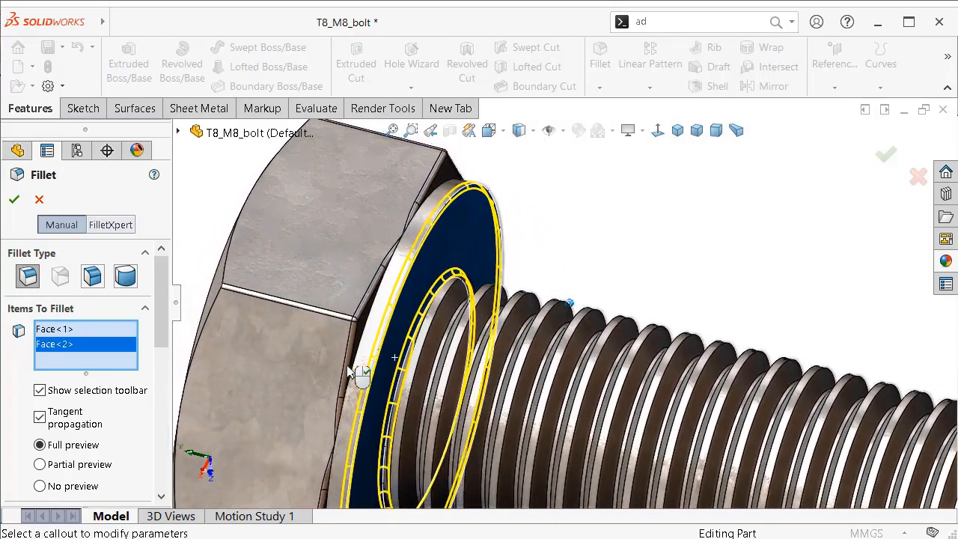
key("Left")
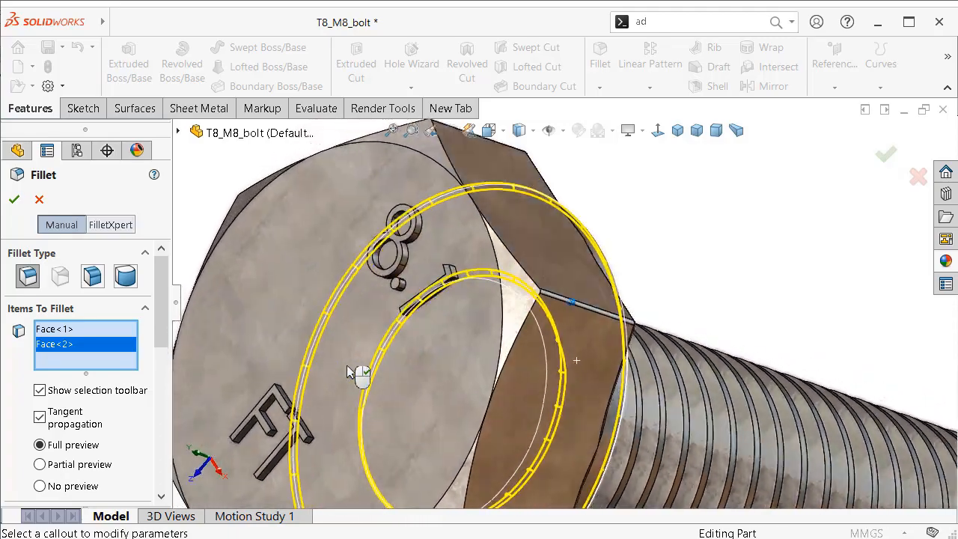
key("Left")
key("Left")
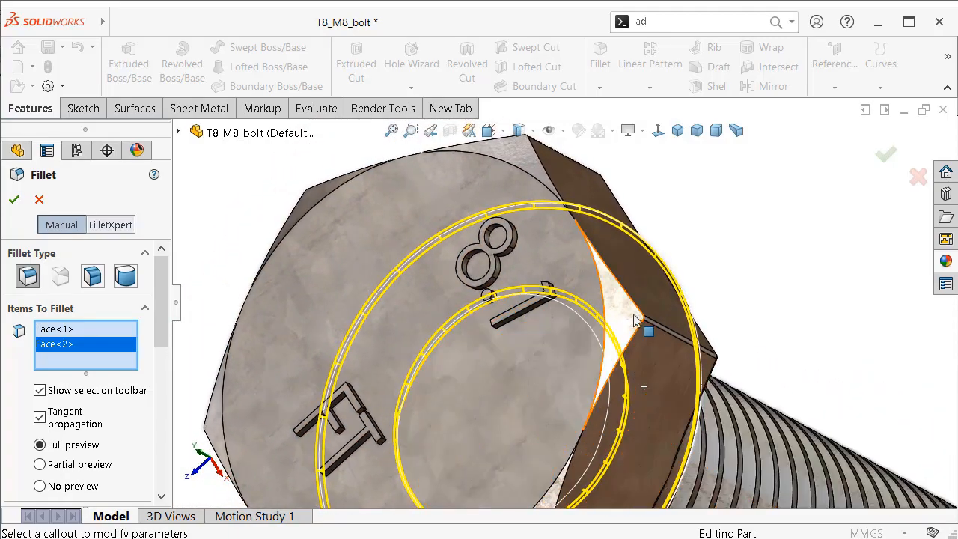
key("Left")
key("Left")
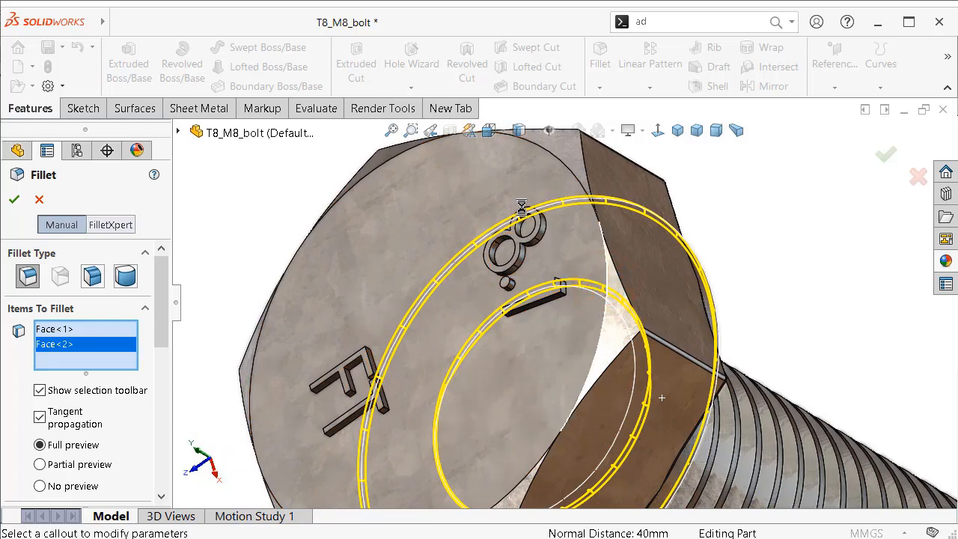
key("Return")
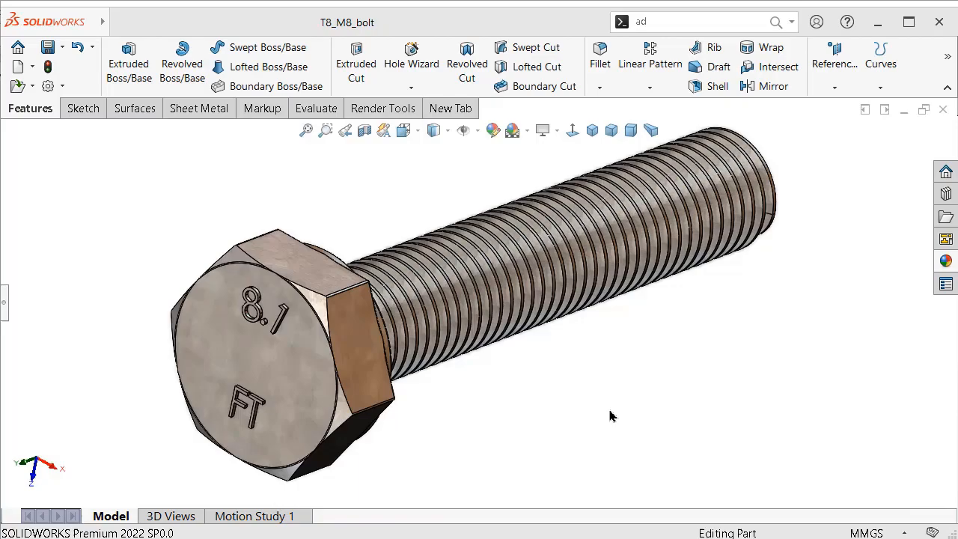
Step: Display the filleted bolt shaded without edges and examine its head, thread and shank end from several sides
left_click(603, 384)
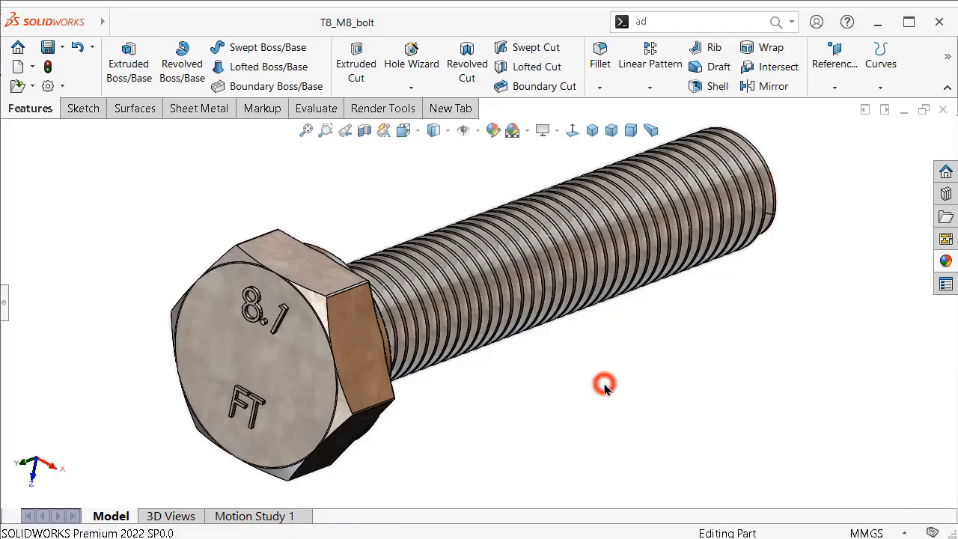
middle_click_drag(604, 387, 566, 380)
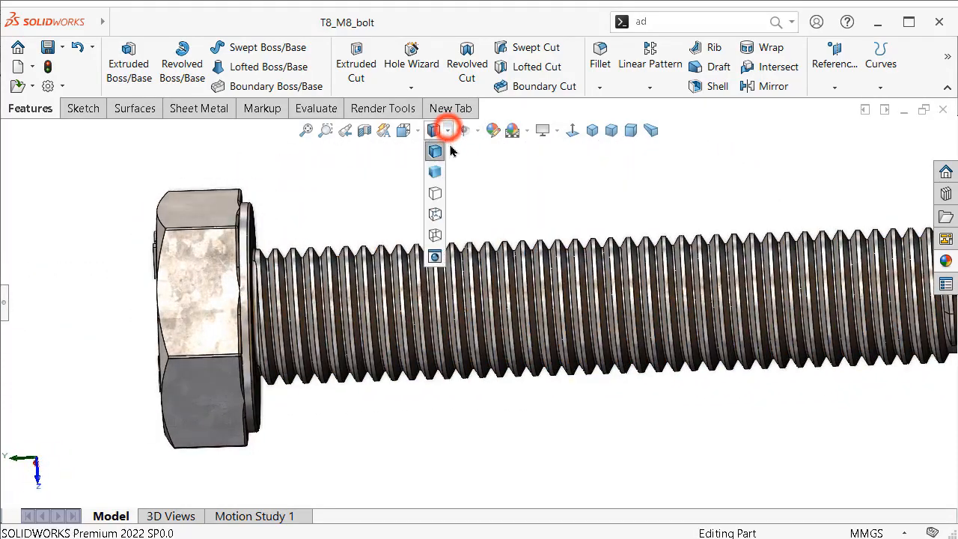
left_click(435, 172)
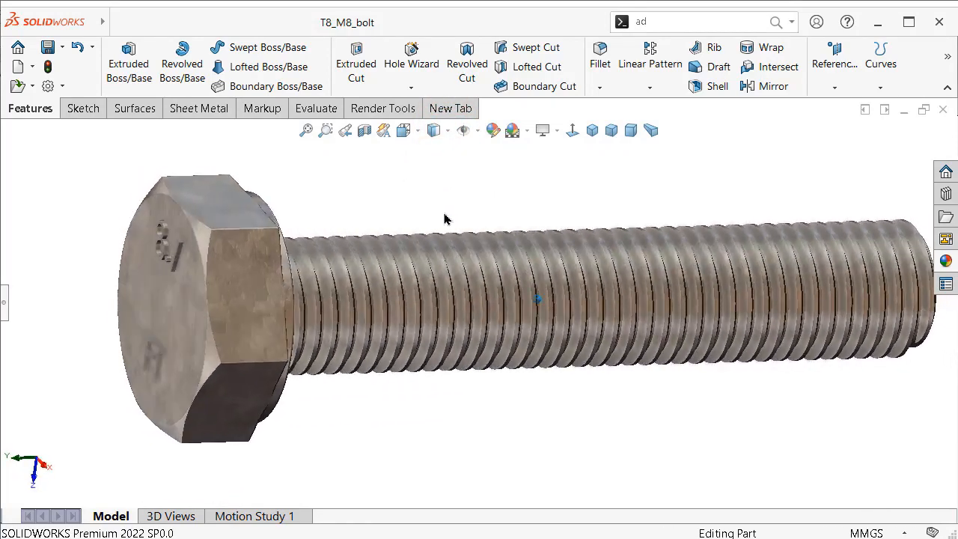
scroll(624, 342, "up", 6)
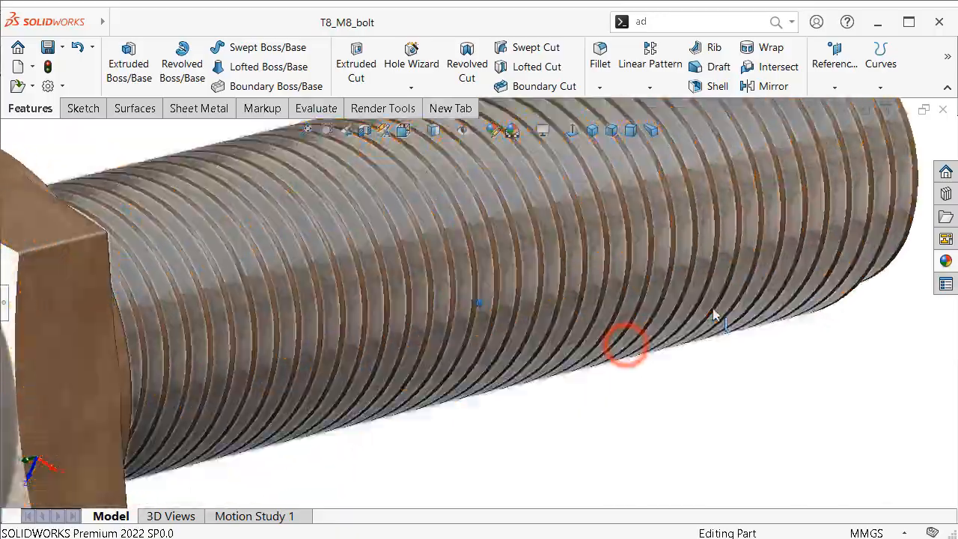
middle_click_drag(715, 319, 790, 359)
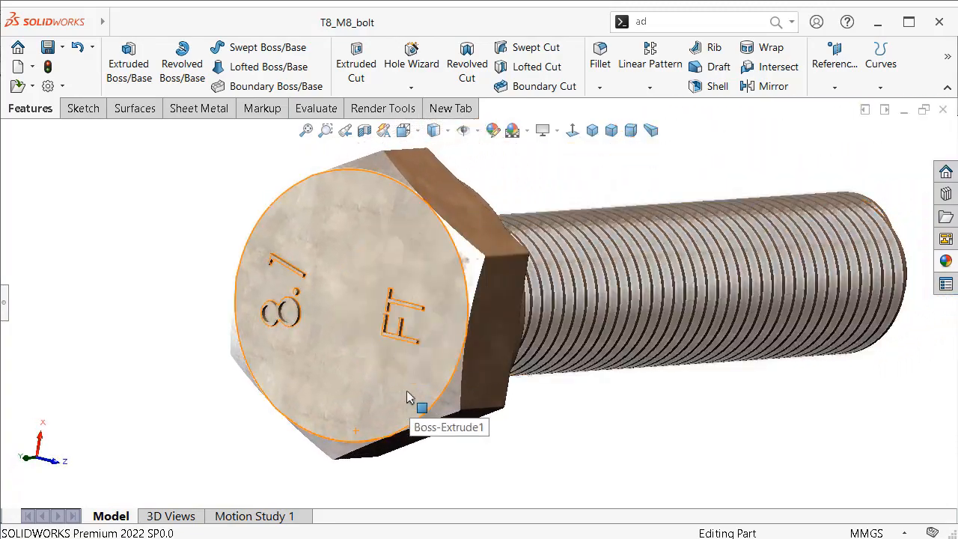
Step: Turn on the perspective view and show the finished bolt shaded without edges
left_click(651, 132)
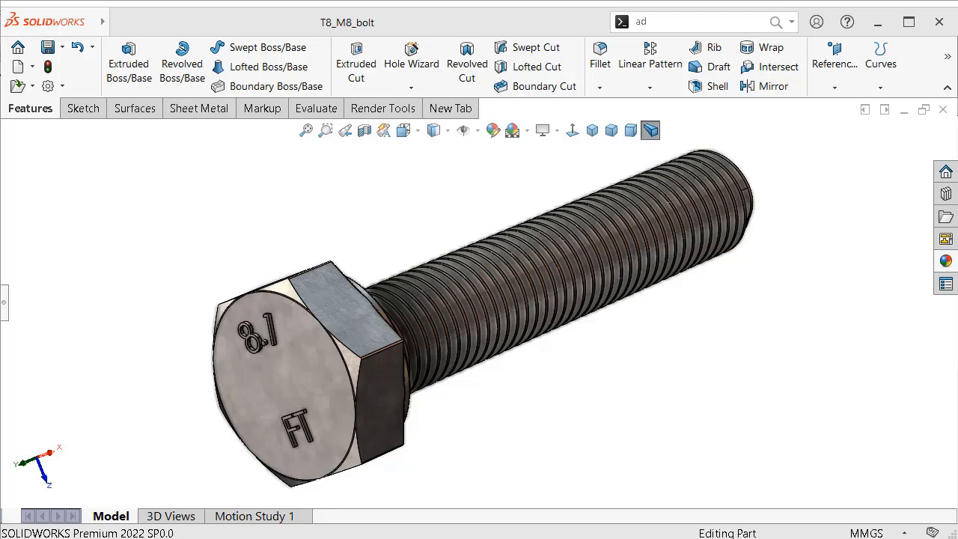
left_click(828, 480)
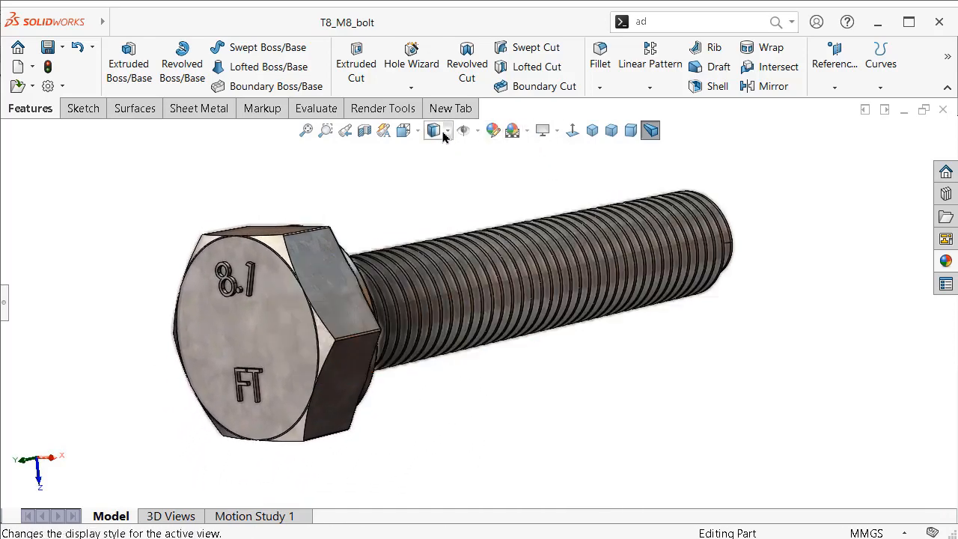
left_click(435, 170)
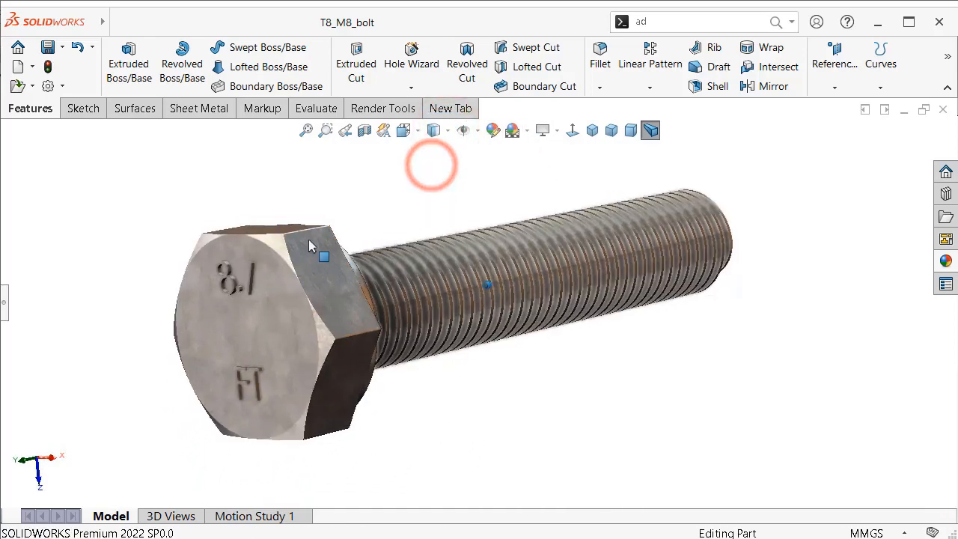